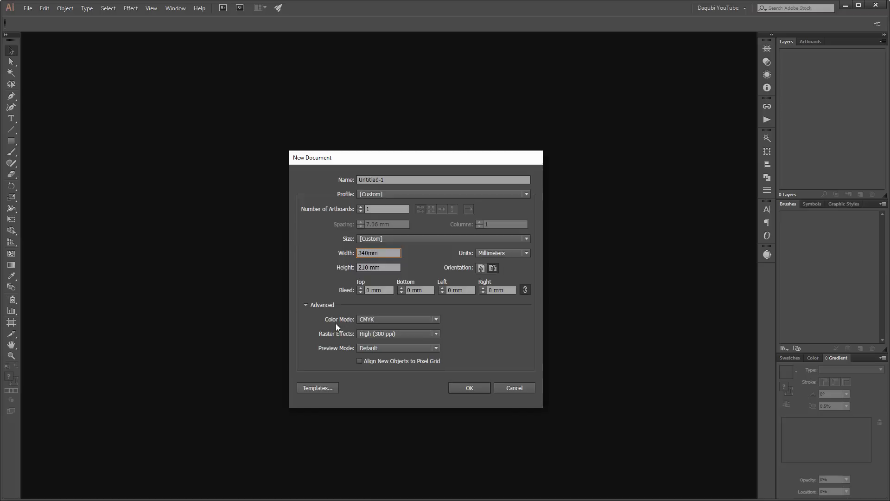
Step: Set the new document's color mode to RGB and create the 340 × 210 mm document
click(374, 321)
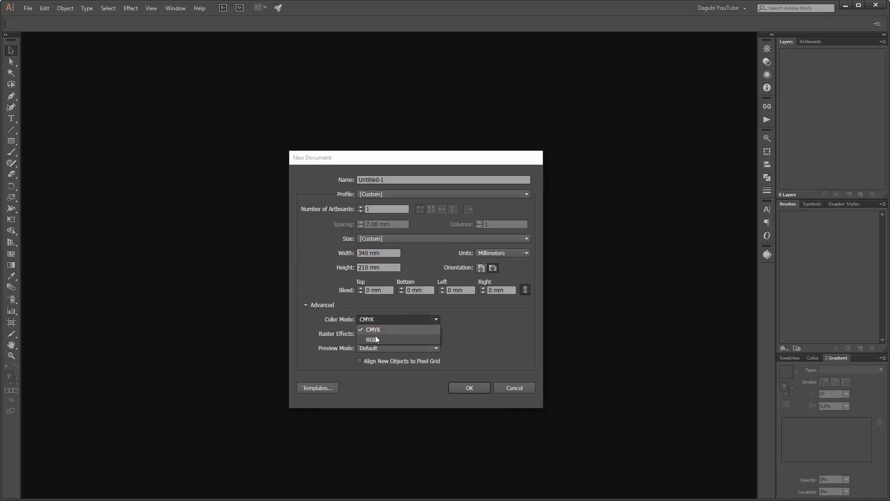
click(376, 338)
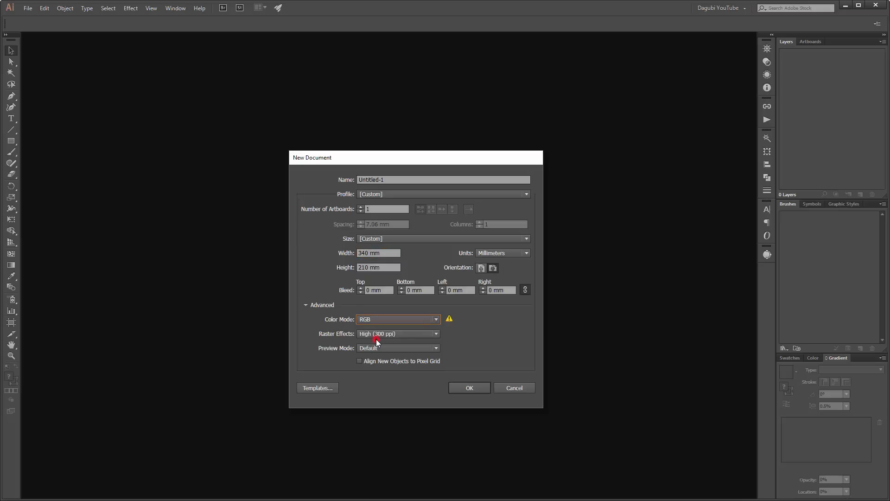
click(469, 388)
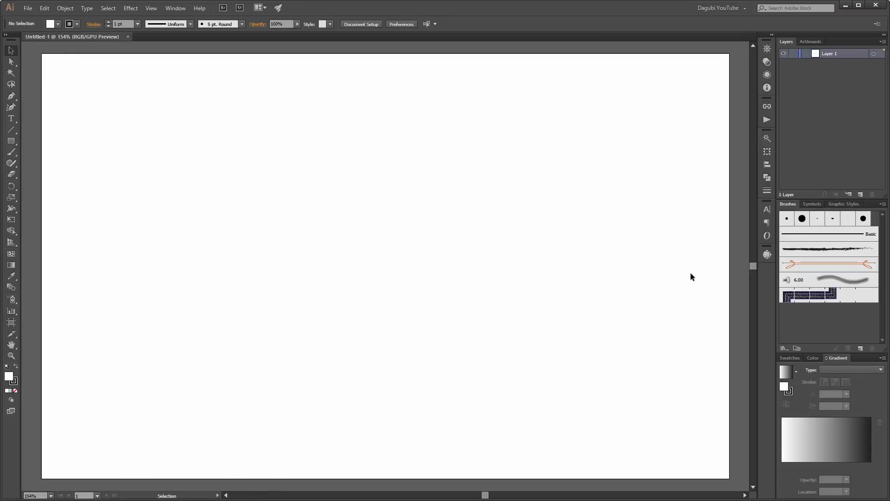
Step: Swap the fill and stroke colors and draw a 340 × 210 mm rectangle covering the whole artboard
key(shift+x)
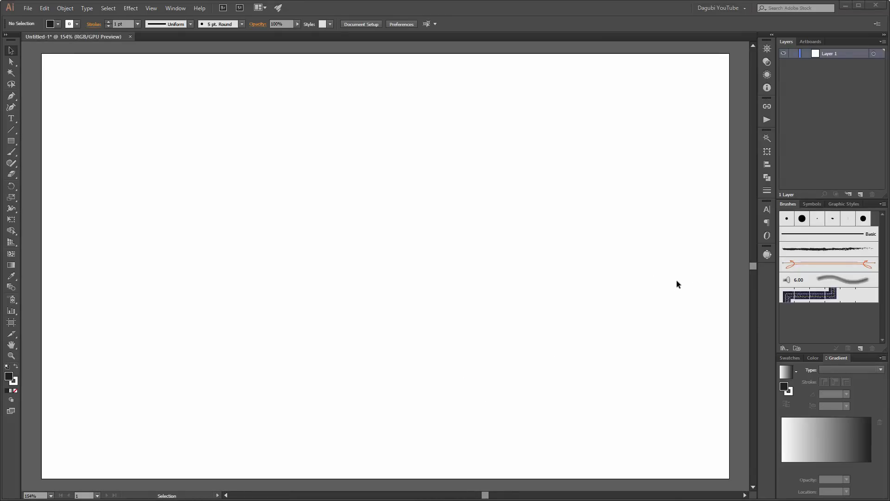
click(10, 140)
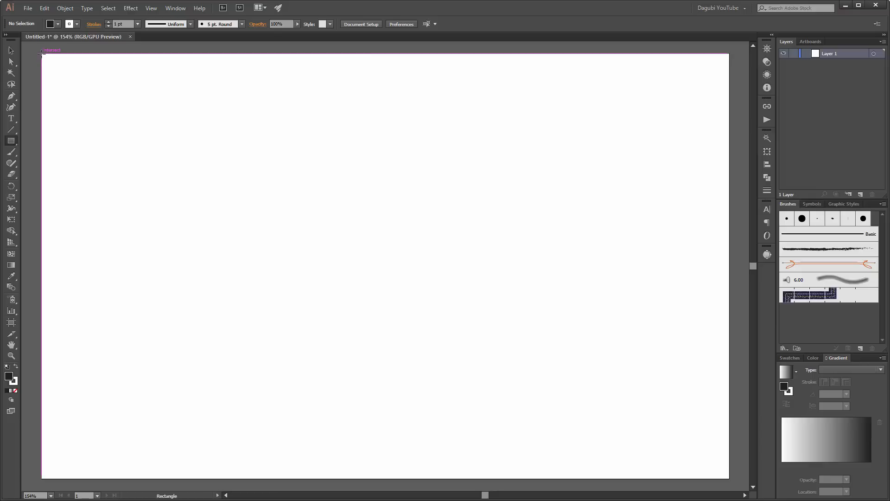
drag(41, 52, 729, 479)
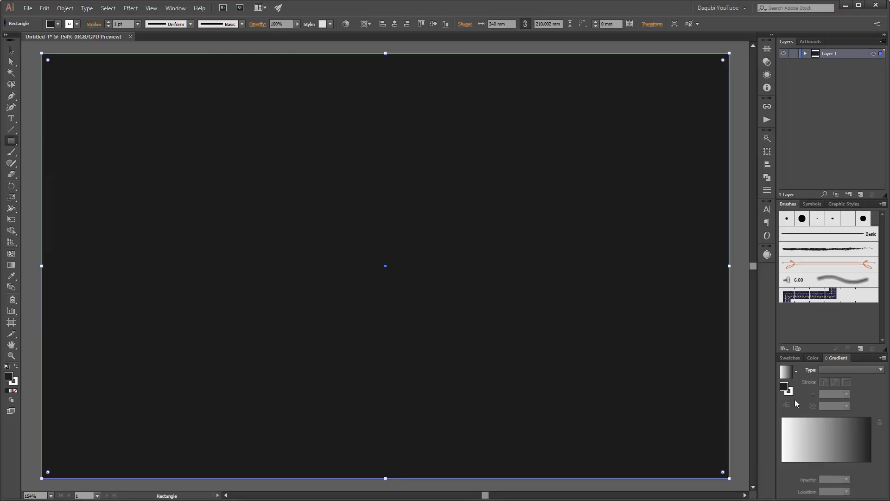
Step: Give the background rectangle a dark brown 2C1E00 fill with no stroke and lock it in Layer 1
click(815, 357)
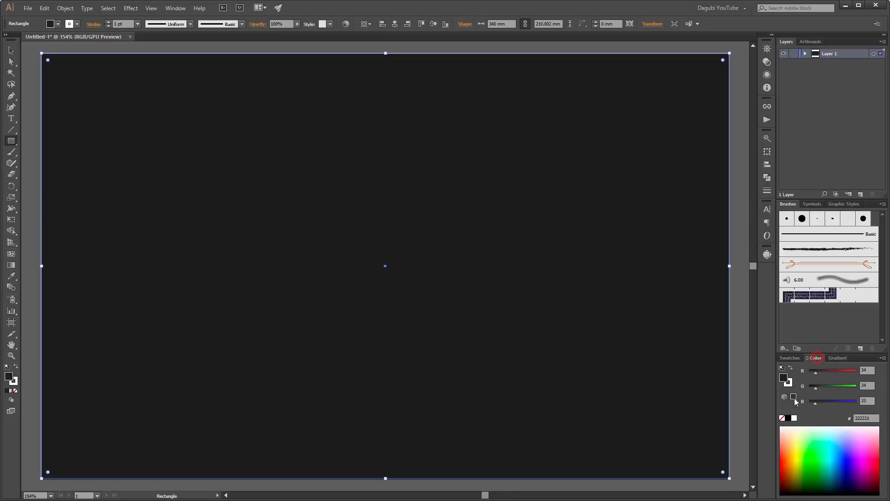
click(789, 381)
click(783, 418)
click(783, 376)
drag(799, 466, 794, 484)
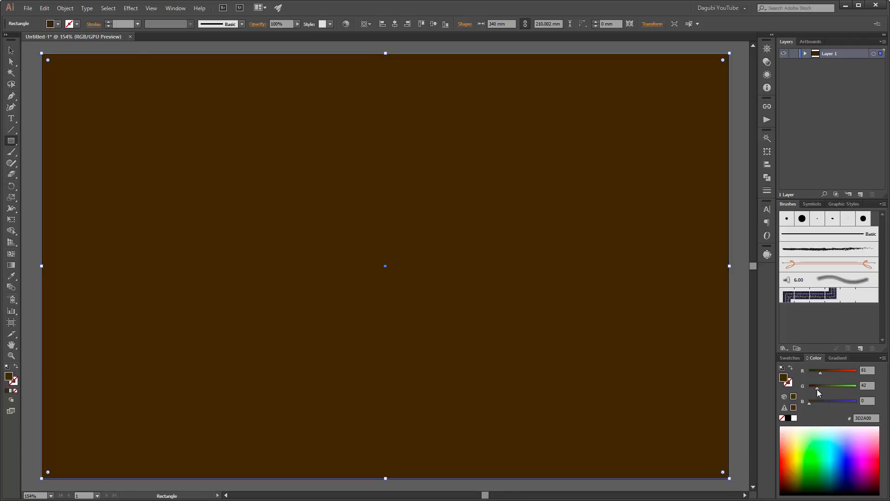
drag(818, 388, 815, 388)
click(819, 375)
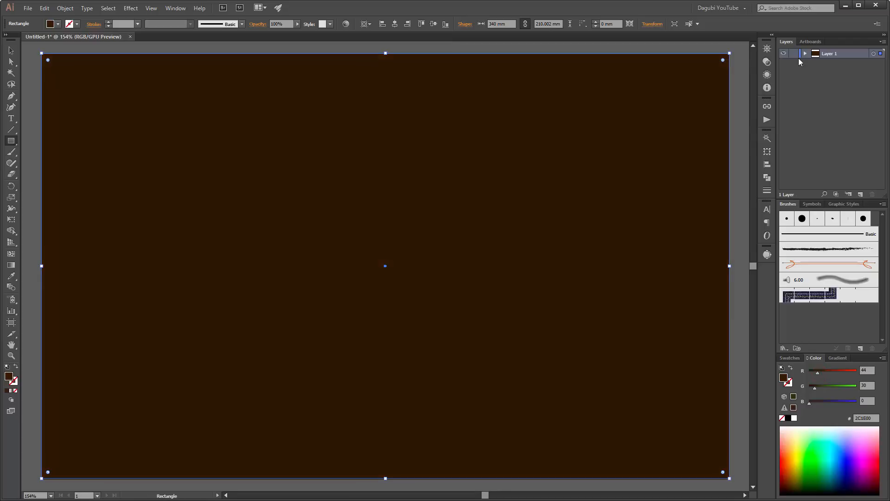
click(805, 53)
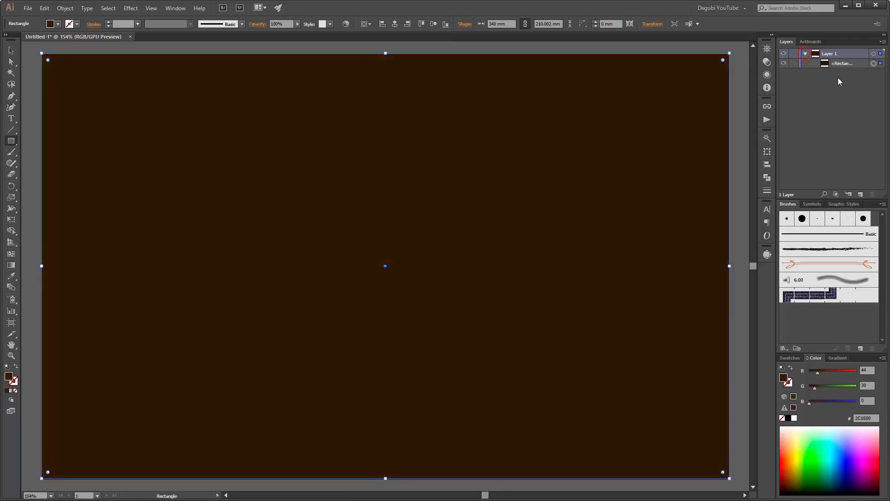
click(794, 64)
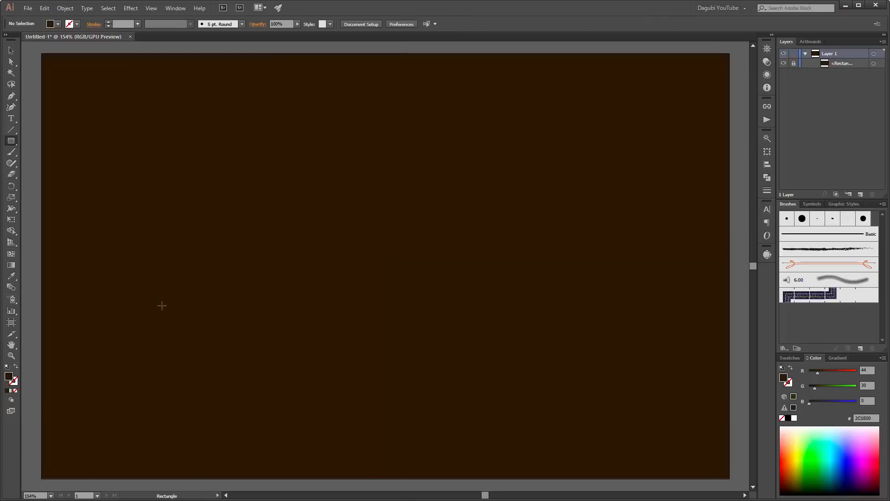
Step: Draw a thin white ellipse about 31 × 3 mm and place it near the artboard's right edge
mouse_move(12, 152)
mouse_down()
mouse_move(11, 142)
mouse_move(33, 149)
mouse_move(42, 164)
mouse_up()
drag(367, 113, 430, 118)
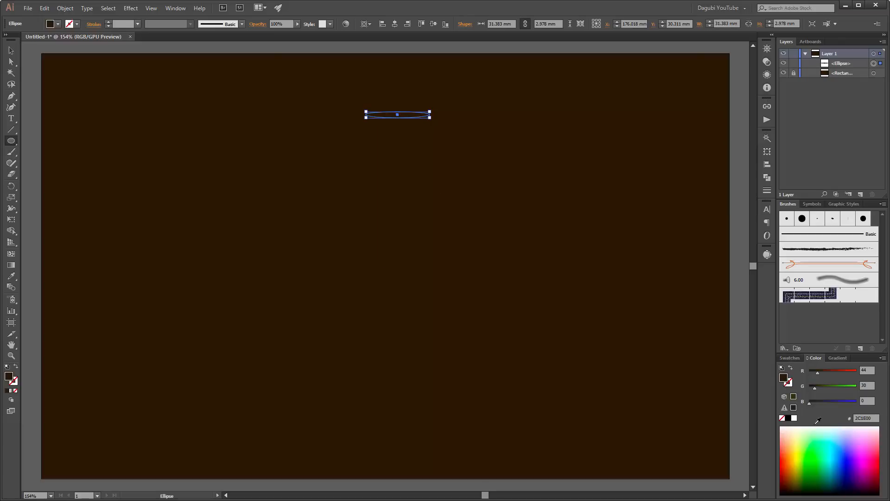
click(795, 419)
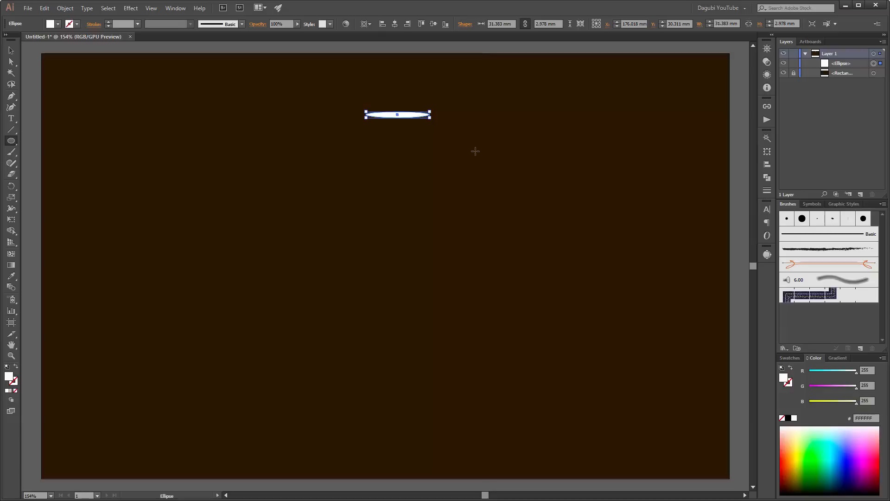
drag(413, 114, 666, 251)
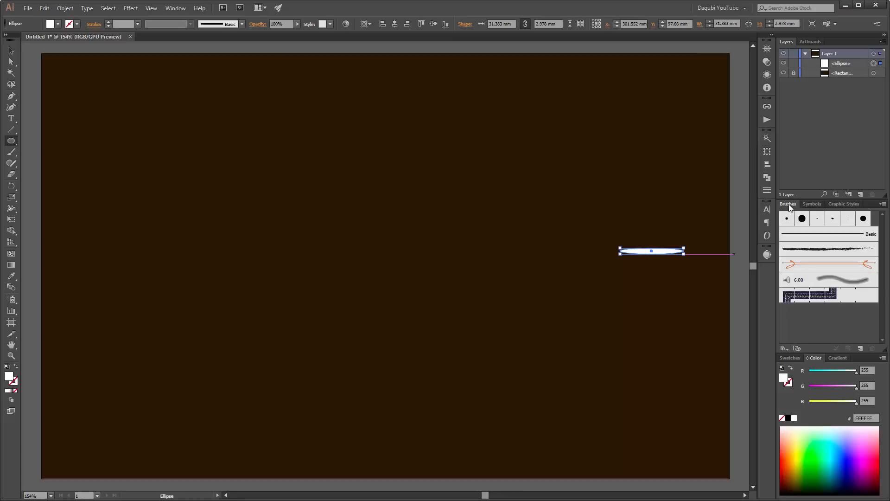
Step: Create an art brush from the white ellipse with Tints as colorization method, and delete the ellipse
click(883, 204)
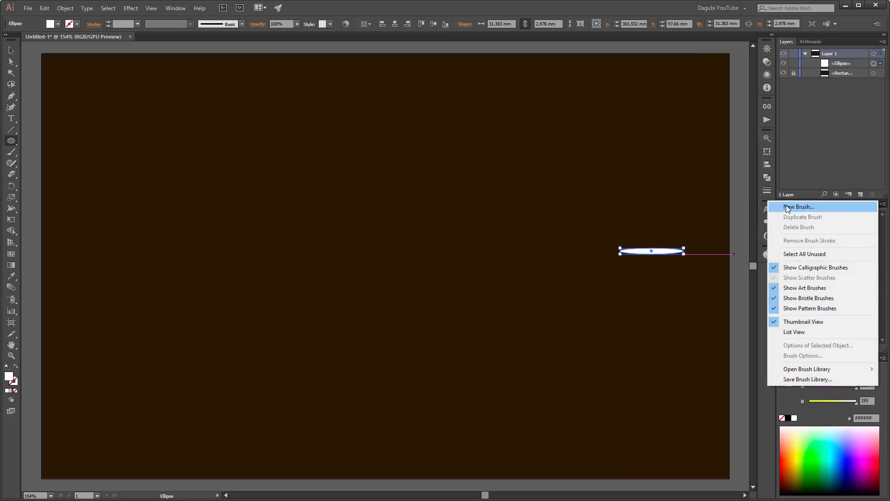
click(804, 209)
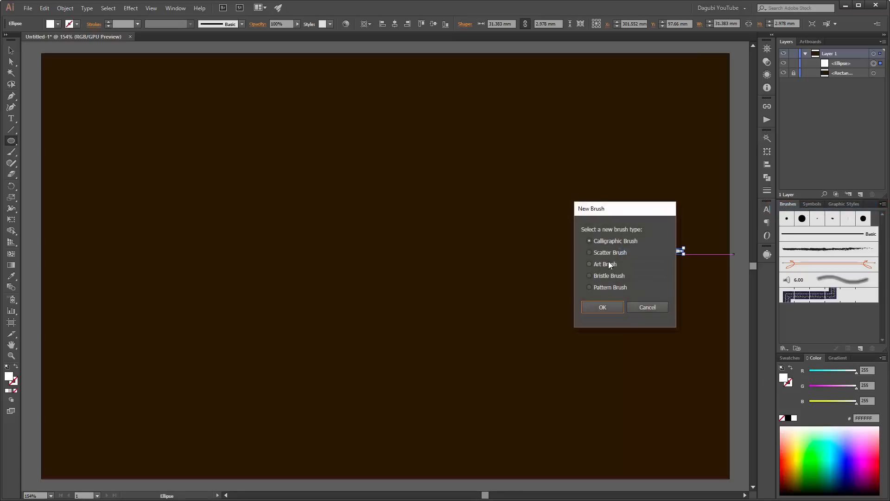
drag(616, 216, 527, 237)
click(509, 285)
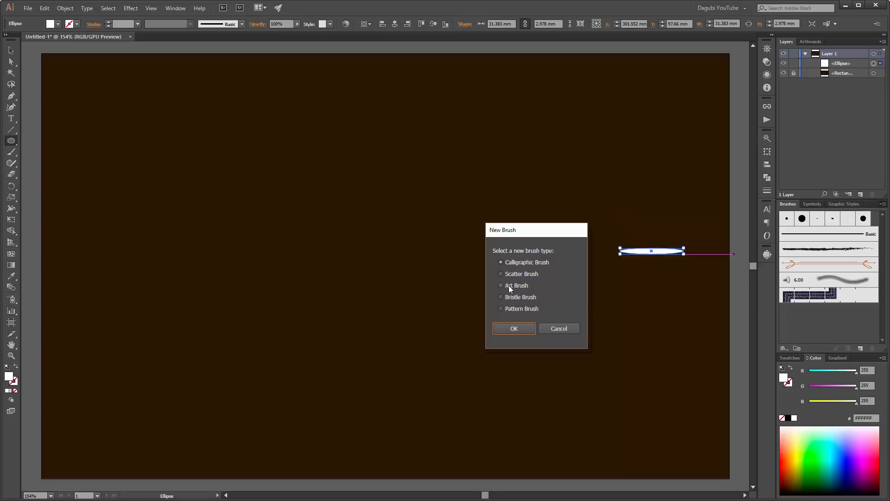
click(525, 327)
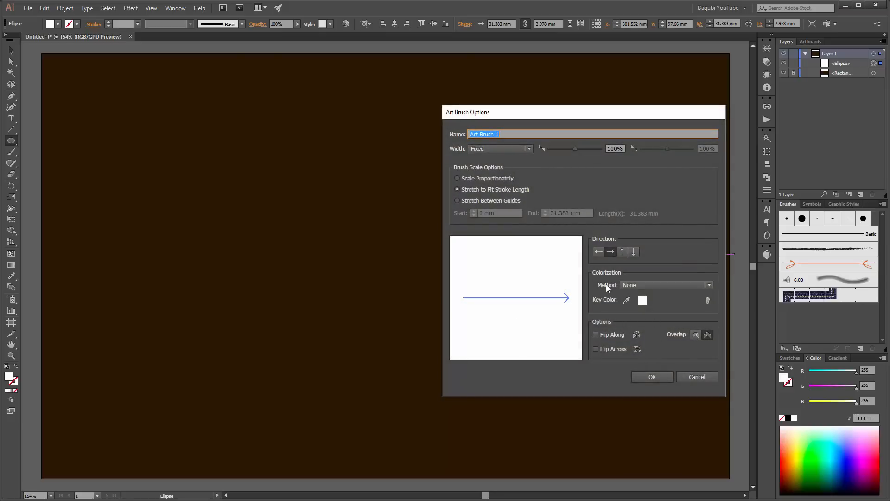
click(658, 285)
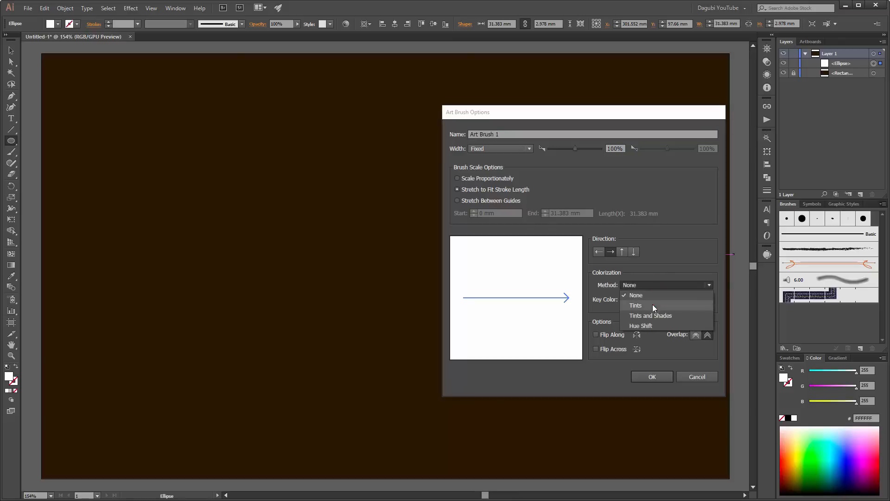
click(655, 307)
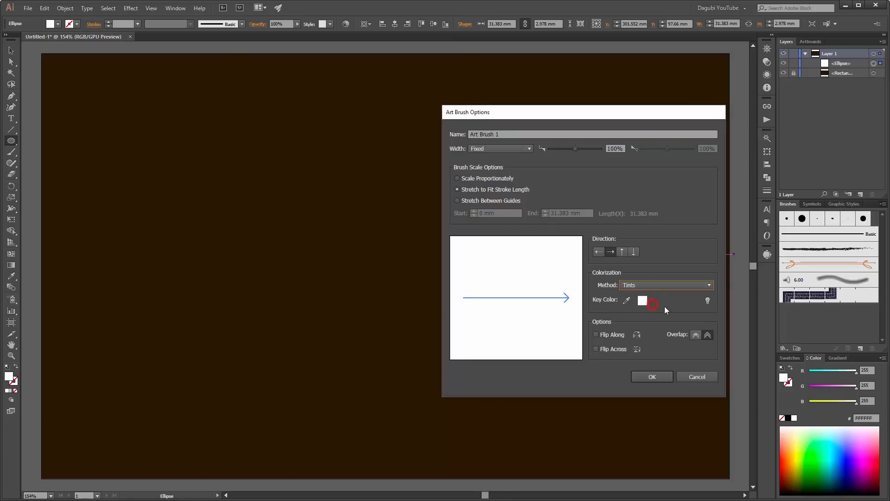
click(652, 377)
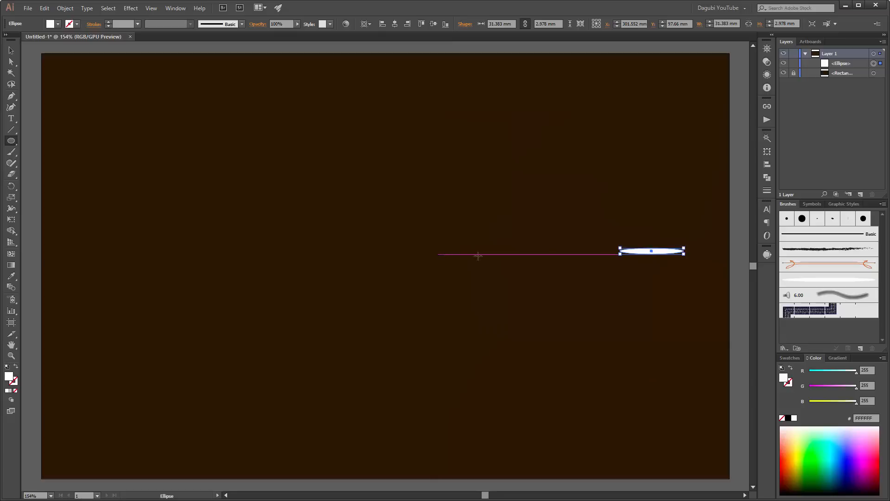
key(Delete)
Step: Draw a shallow S-shaped open curve about 92 mm wide with the Pen tool below the artboard's center
drag(14, 100, 51, 102)
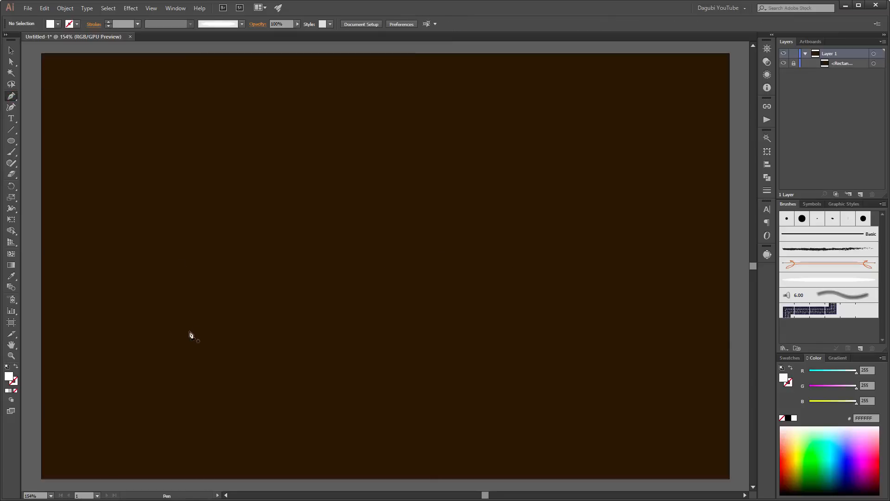
click(286, 306)
drag(294, 319, 303, 330)
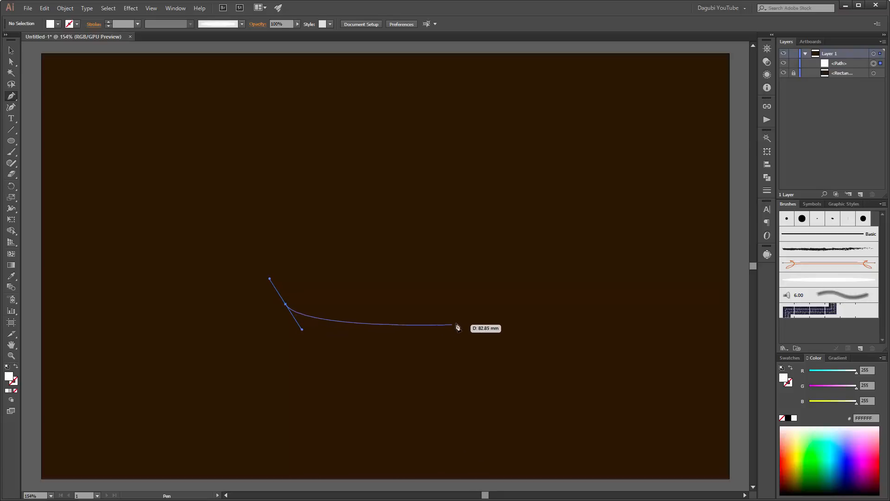
drag(472, 319, 491, 341)
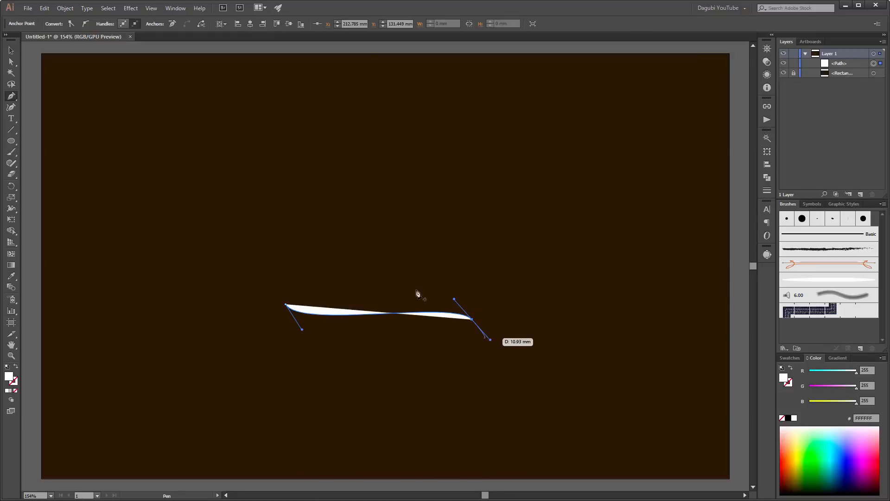
key(v)
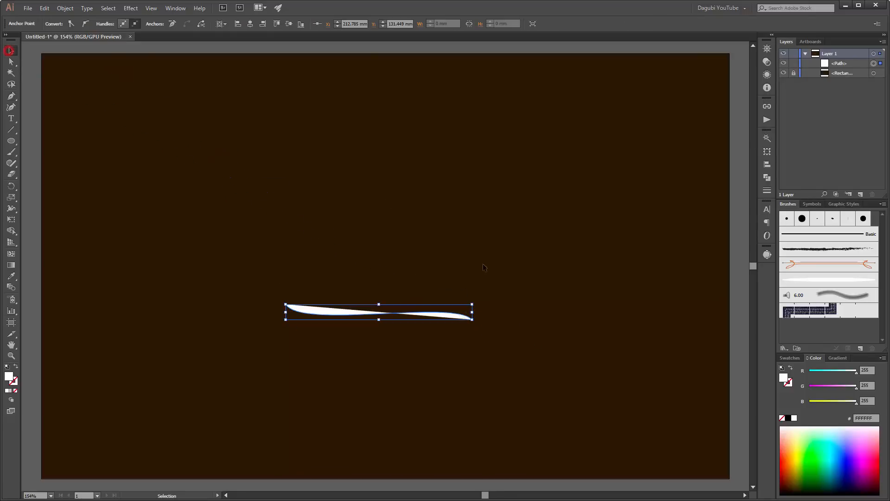
drag(411, 316, 408, 323)
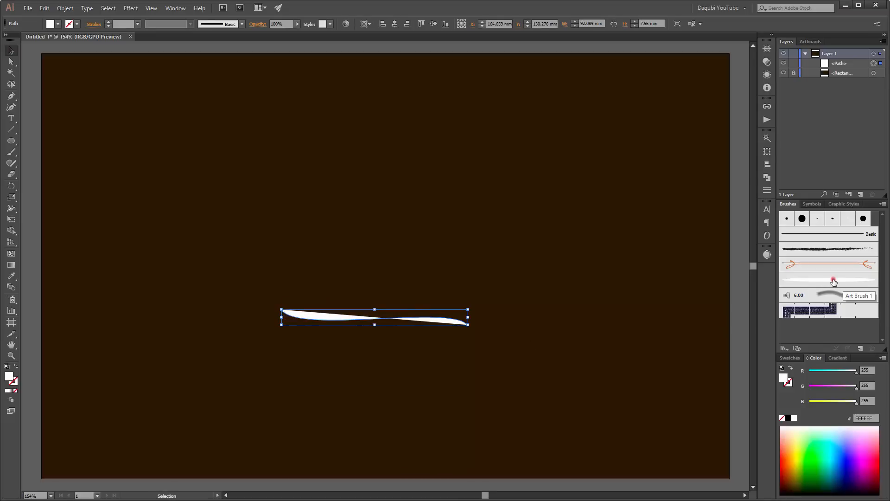
Step: Stroke the curve with Art Brush 1 and no fill, and place it slightly tilted clockwise lower on the artboard
click(833, 280)
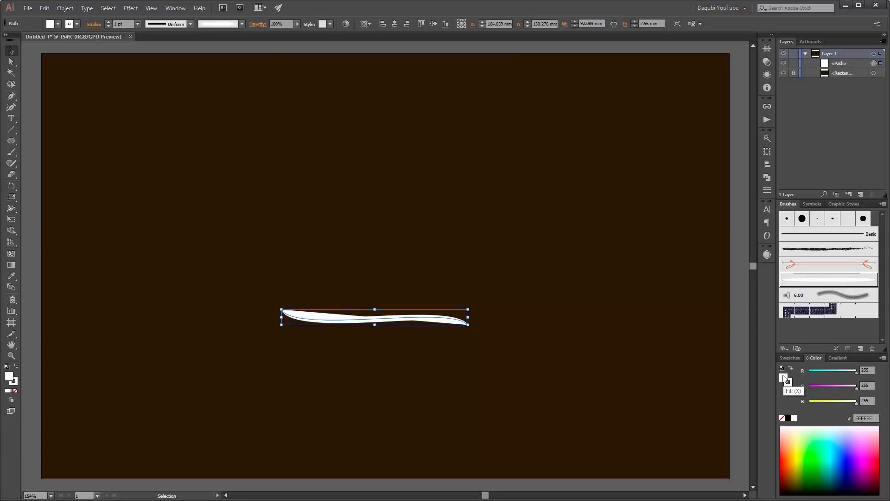
click(782, 418)
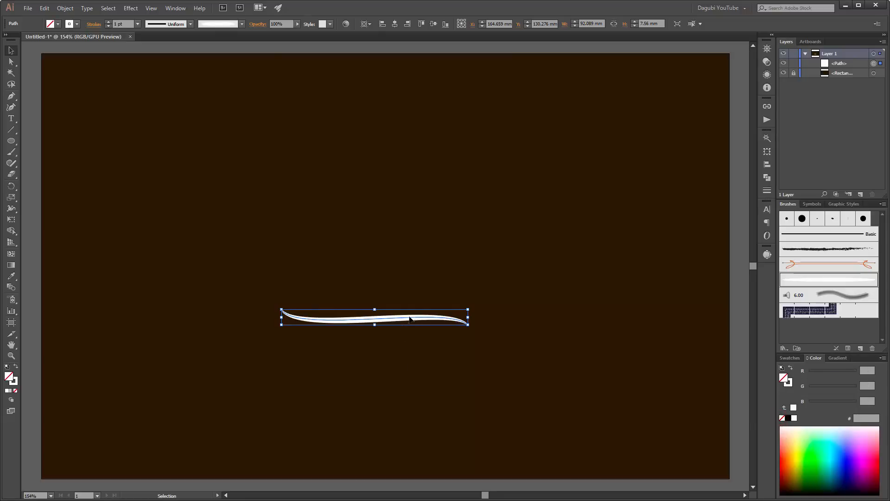
drag(472, 306, 475, 312)
drag(410, 320, 413, 388)
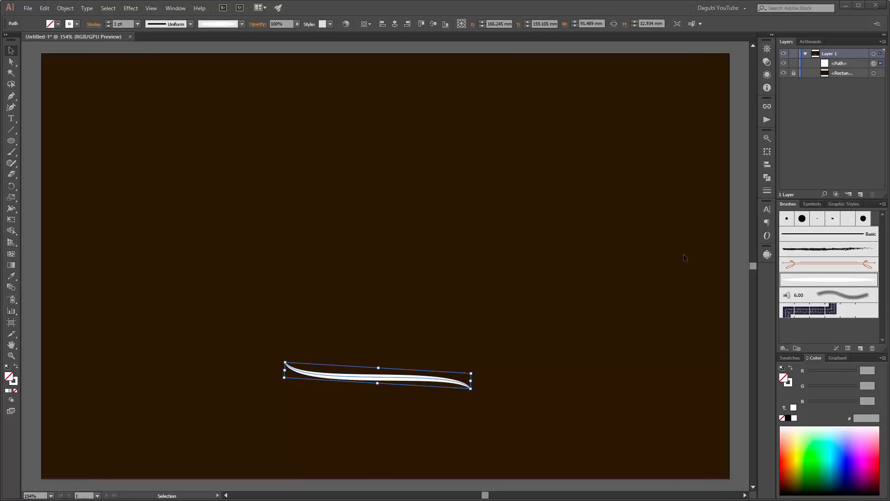
Step: Start a Transform effect on the brushed curve with preview on and 14 copies
click(131, 9)
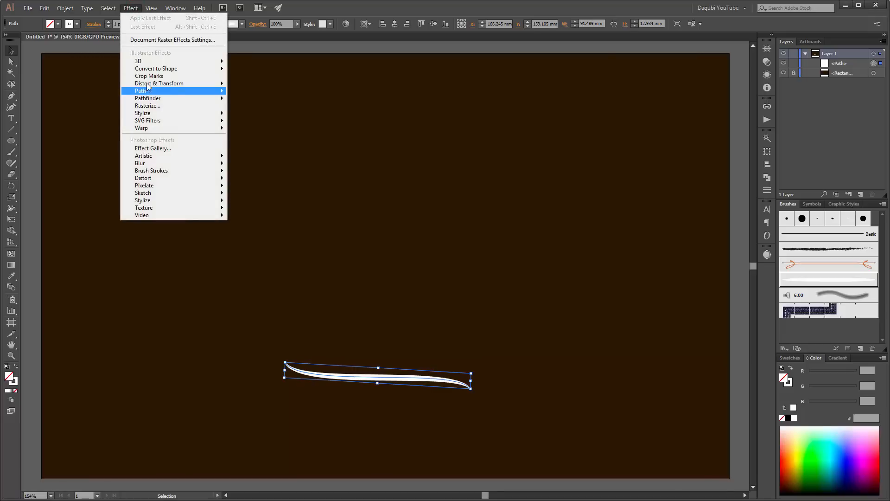
mouse_move(156, 85)
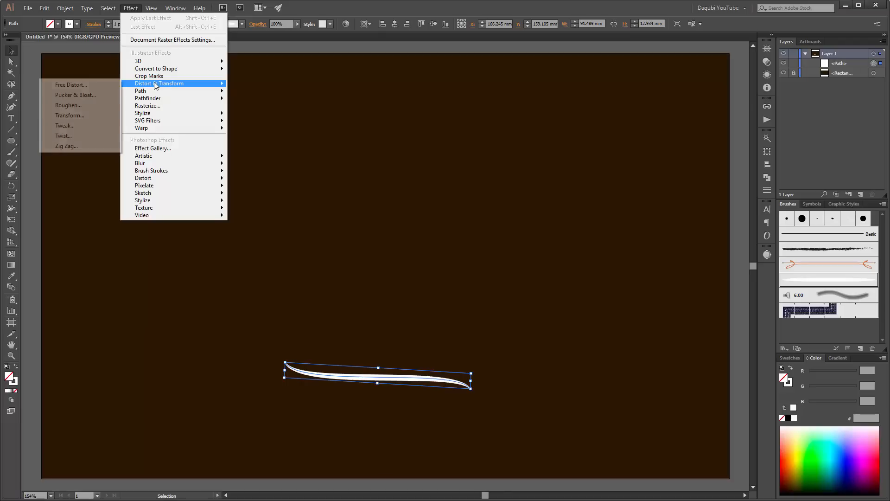
click(69, 115)
drag(381, 156, 644, 141)
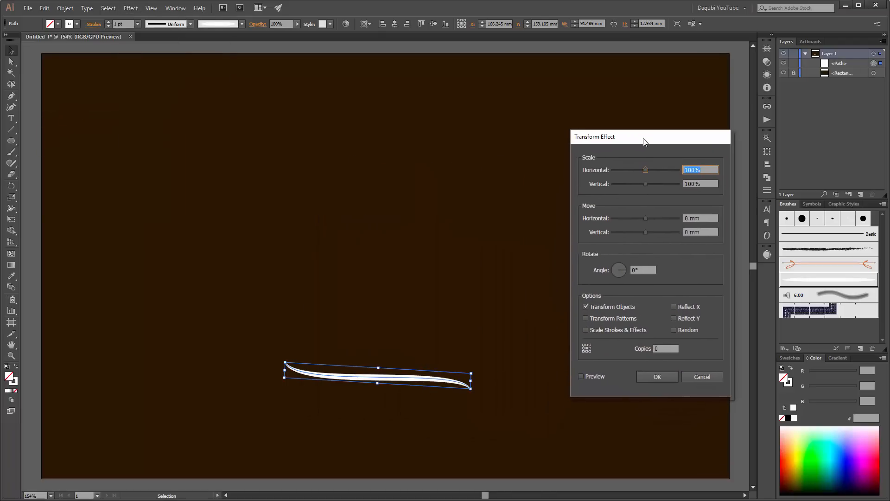
click(582, 377)
double_click(660, 348)
text(1)
Step: Set the Transform effect's vertical move to -8.1139 mm to stack the curve copies upward
click(647, 232)
key(Down)
key(Down)
key(Down)
key(Down)
key(Down)
key(Down)
key(Down)
key(Down)
key(Down)
key(Down)
key(Down)
key(Down)
key(Down)
key(Down)
key(Down)
key(Down)
key(Down)
key(Down)
key(Down)
key(Down)
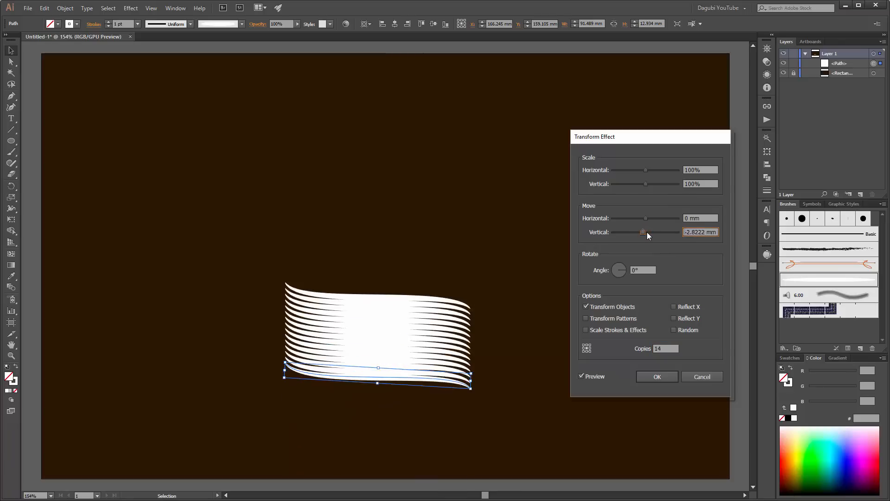
key(Down)
key(Down)
key(Down)
key(Down)
key(Down)
key(Down)
key(Down)
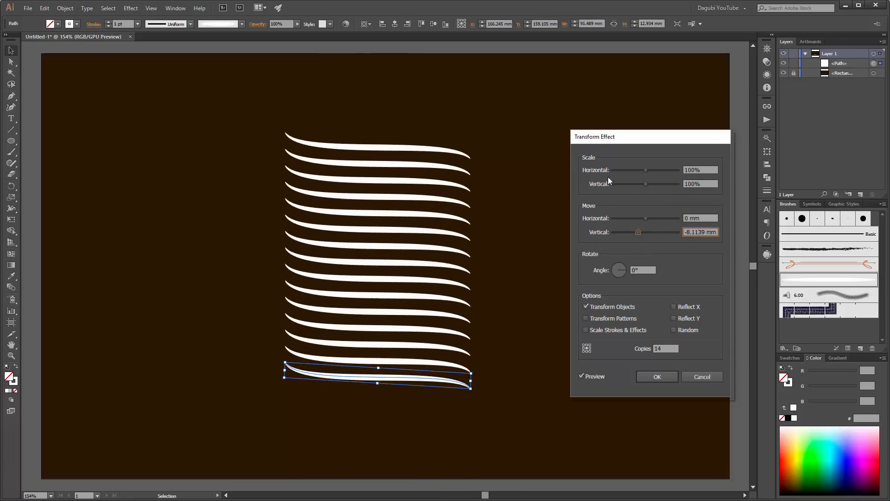
Step: Set the Transform effect's horizontal scale to 84% so the curve copies taper toward the top
click(647, 169)
key(Down)
key(Down)
key(Down)
key(Down)
key(Down)
key(Down)
key(Down)
key(Down)
key(Down)
key(Down)
key(Down)
key(Down)
key(Down)
key(Down)
key(Down)
key(Down)
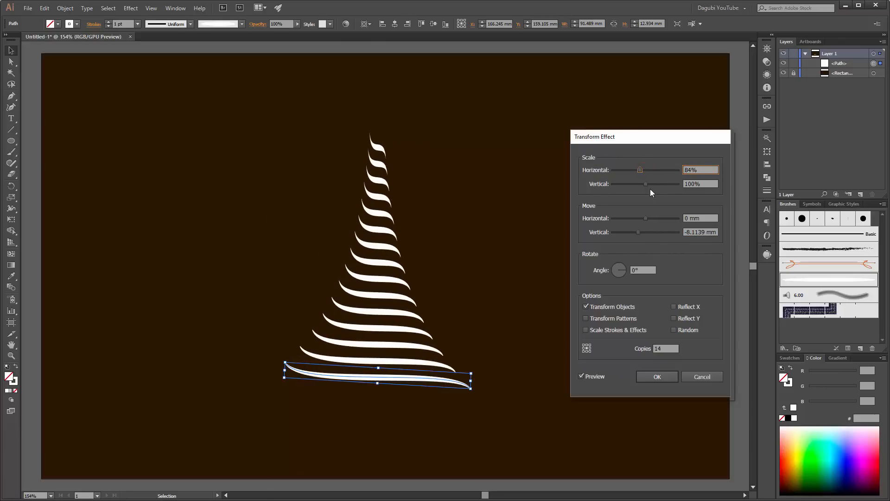
Step: Set the Transform effect's vertical scale to 90% so the curve copies flatten and crowd closer toward the top
click(646, 185)
key(Down)
key(Down)
key(Down)
key(Down)
key(Down)
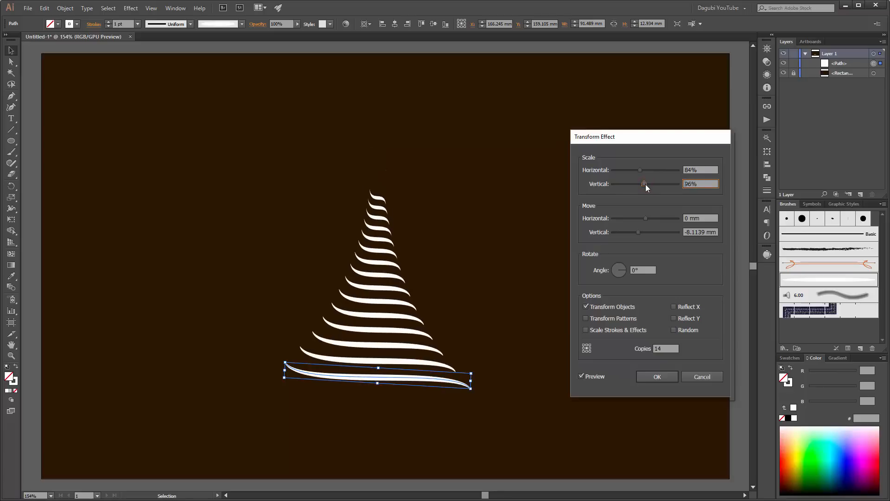
key(Down)
key(Down)
key(Down)
key(Down)
key(Down)
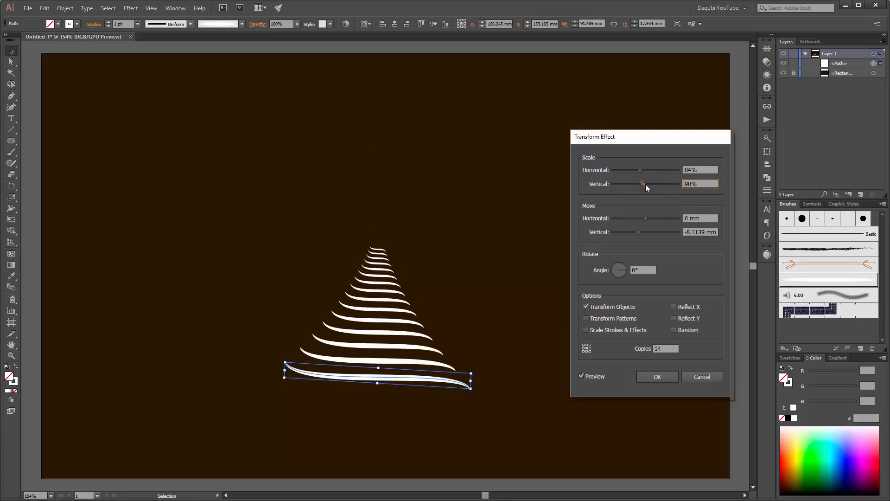
Step: Set the Transform effect's scale to 78% horizontal and 86% vertical, with a vertical move of -12.3472 mm
click(638, 232)
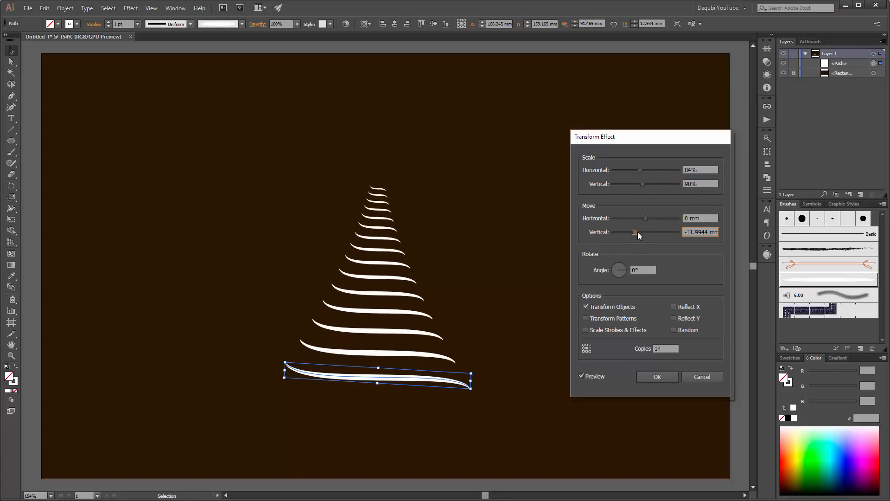
click(641, 170)
drag(641, 171, 638, 171)
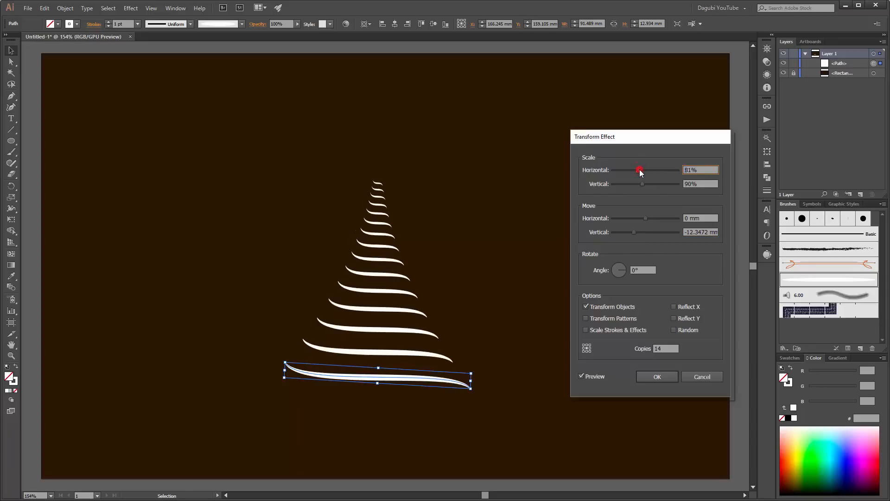
click(642, 184)
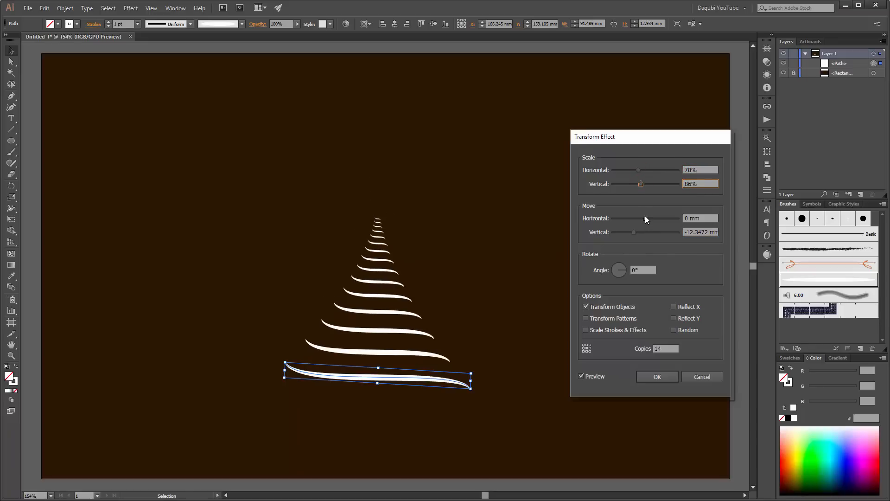
Step: Apply the Transform effect with a vertical move of -16.9333 mm and shift the tree about 50 mm to the left
click(633, 233)
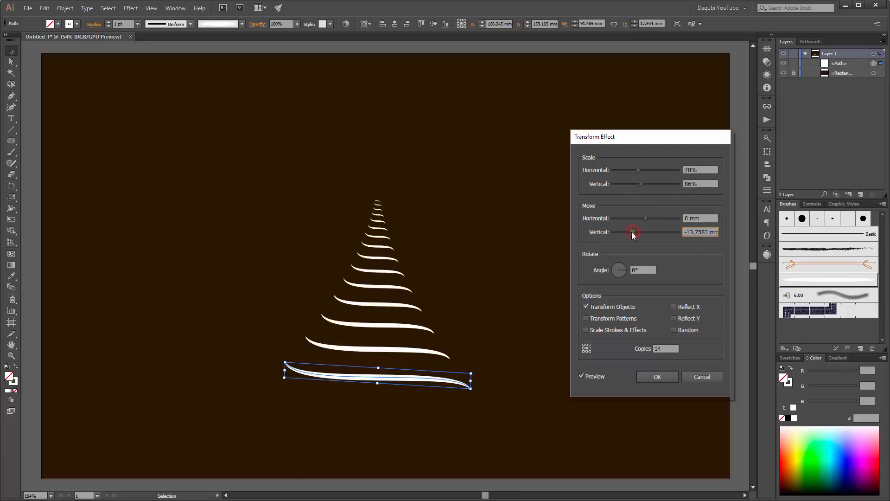
drag(634, 234, 630, 231)
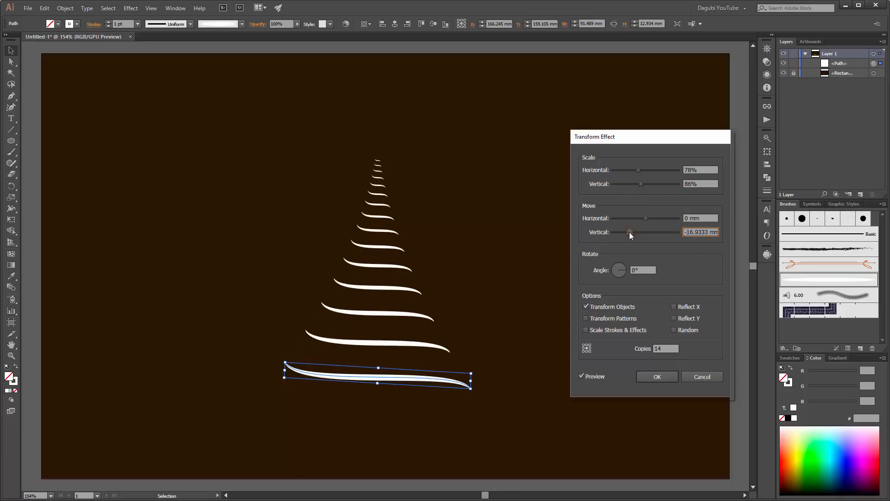
click(661, 377)
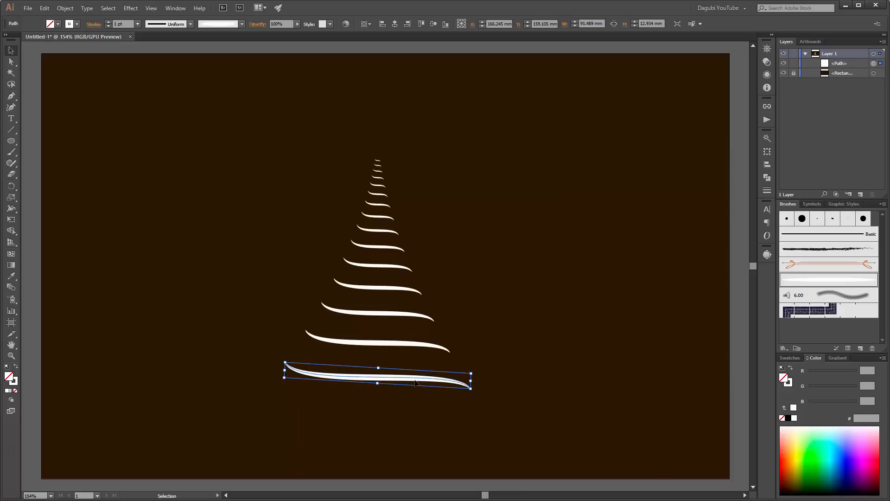
drag(414, 378, 312, 375)
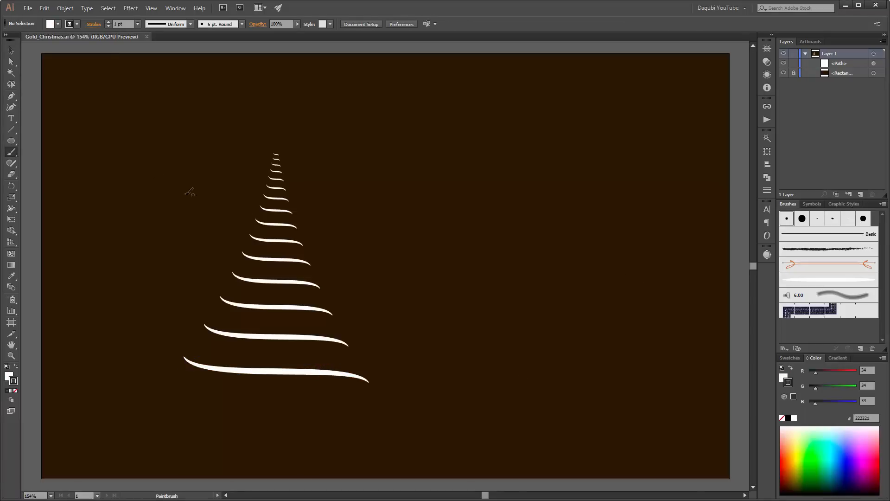
Step: Draw a circle about 4.9 mm wide to the right of the tree, with a white fill and no stroke
click(15, 142)
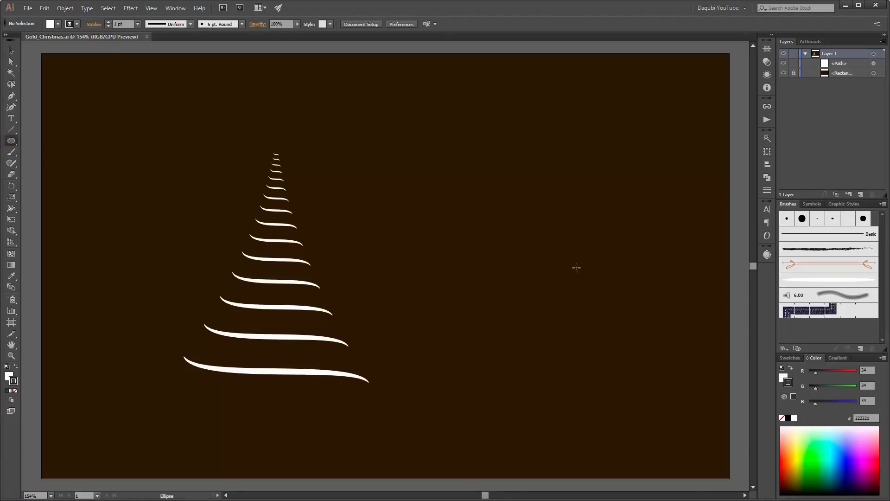
drag(555, 260, 559, 264)
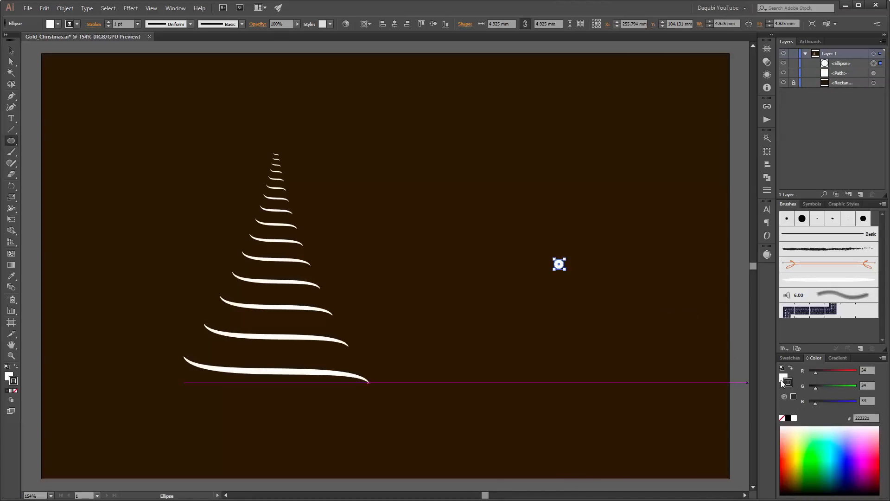
click(782, 418)
click(783, 377)
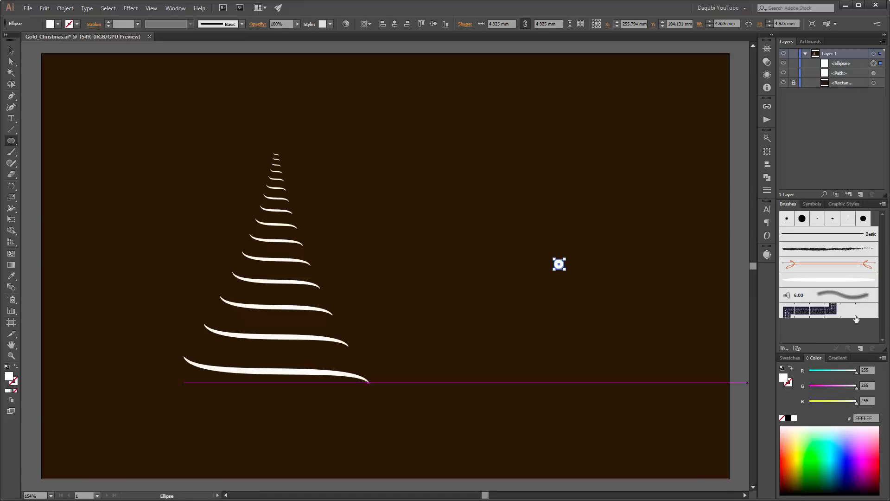
Step: Start a new scatter brush from the white circle
click(859, 348)
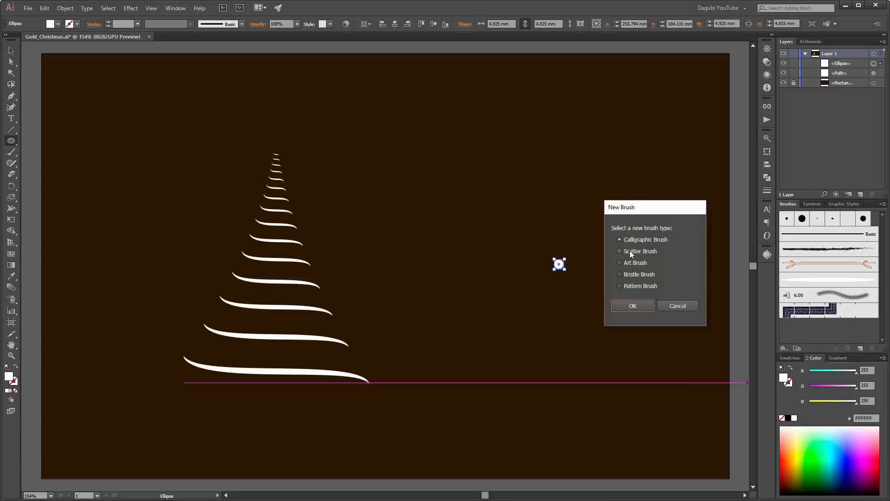
click(638, 253)
click(634, 305)
drag(185, 168, 304, 166)
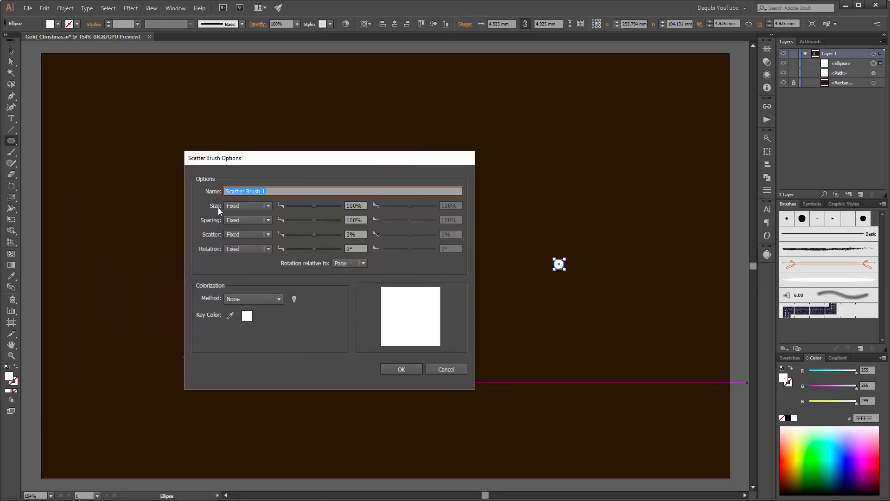
Step: Create the scatter brush with random size, spacing and scatter, and Tints as its colorization method
click(245, 208)
click(247, 226)
click(246, 219)
click(244, 239)
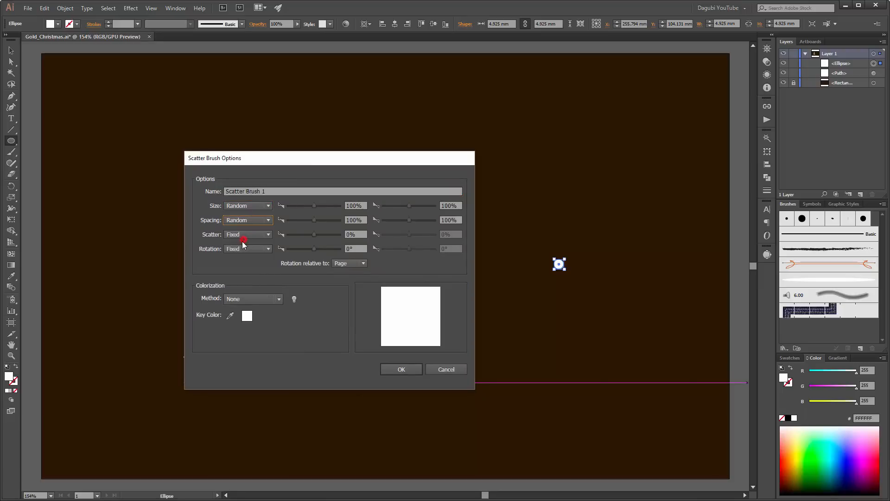
click(245, 253)
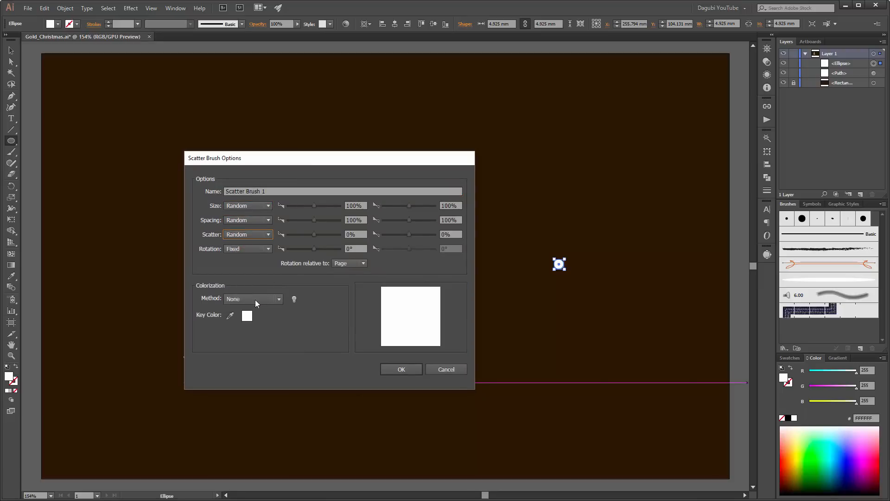
click(241, 299)
click(239, 320)
click(401, 371)
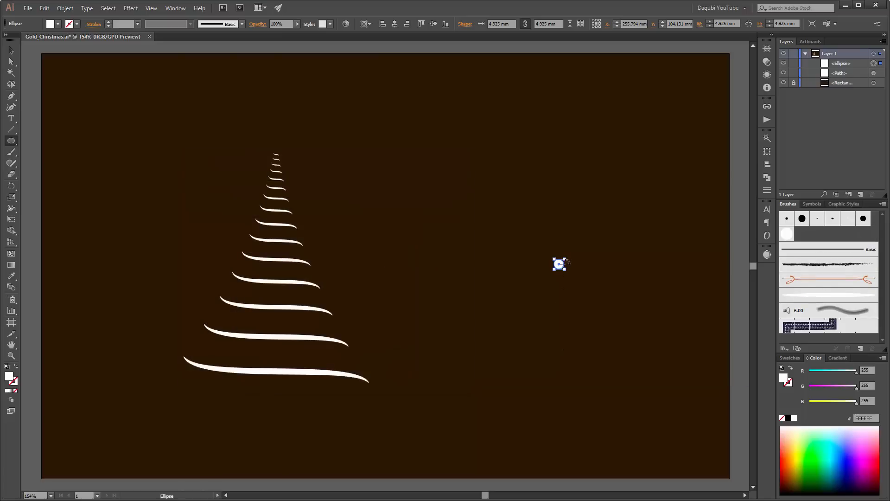
Step: Delete the source circle and paint a long wavy test stroke to the right of the tree with the scatter brush
key(Delete)
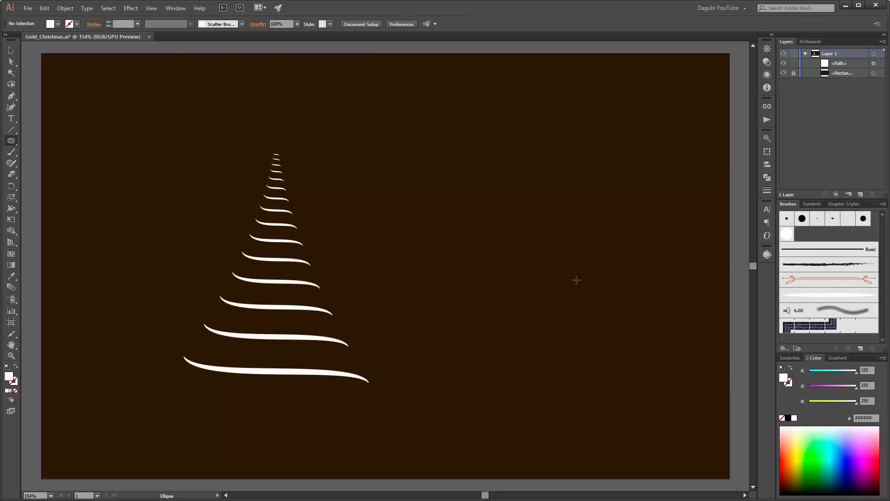
click(11, 152)
mouse_move(386, 180)
mouse_down()
mouse_move(478, 201)
mouse_move(650, 172)
mouse_up()
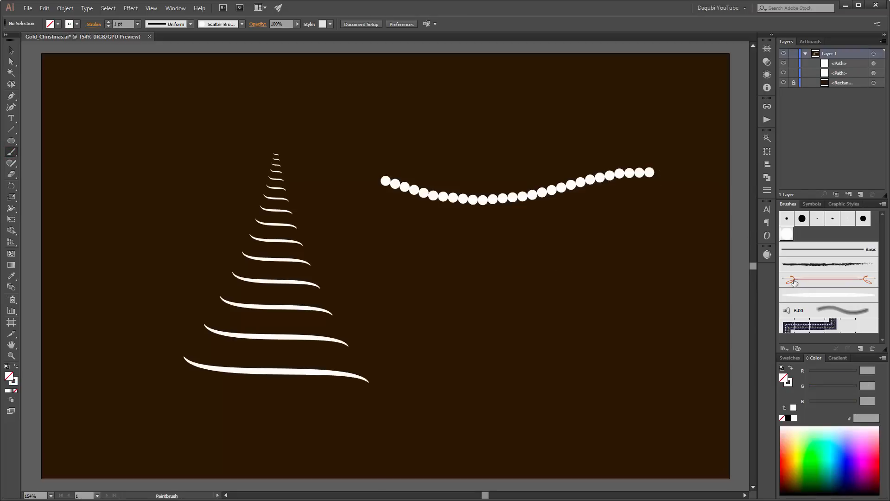
Step: Set Scatter Brush 1's minimum size to 65% and its random spacing to 69%–166%
double_click(789, 235)
drag(372, 173, 252, 186)
mouse_move(192, 220)
mouse_down()
mouse_move(183, 220)
mouse_move(185, 234)
mouse_up()
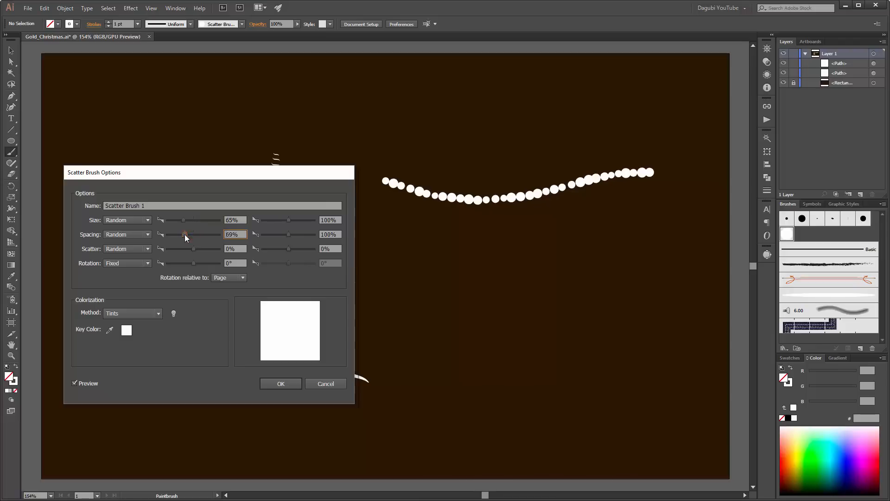
drag(289, 236, 291, 236)
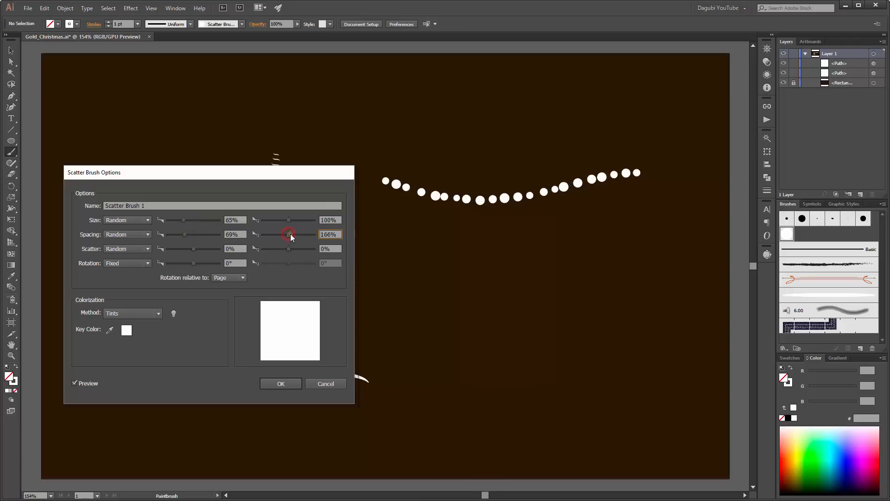
Step: Set Scatter Brush 1's random scatter to -110% and 202%, and apply the changes to existing strokes
drag(193, 250, 190, 250)
drag(289, 252, 295, 252)
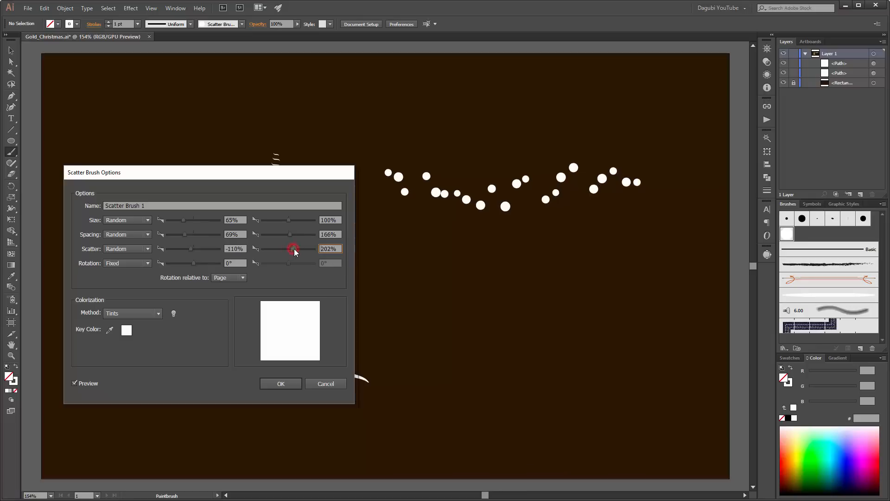
click(191, 250)
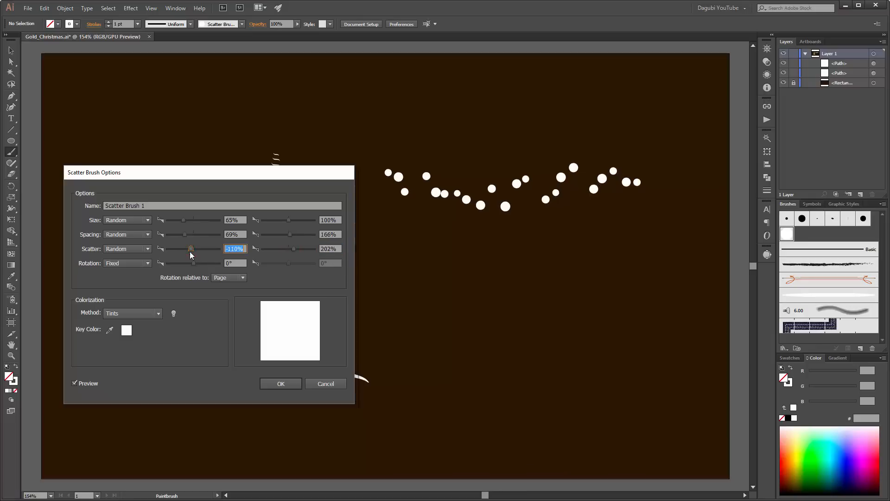
click(282, 384)
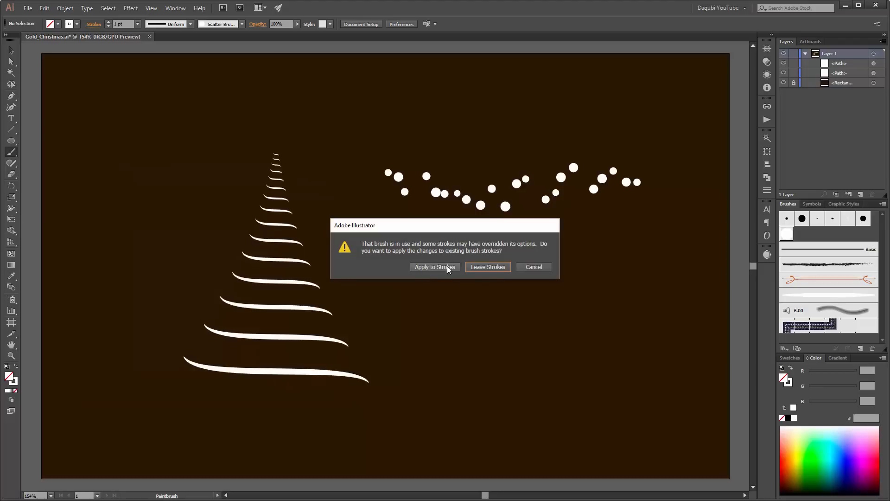
click(435, 267)
Step: Delete the wavy test stroke of dots to the right of the tree
key(v)
click(506, 207)
key(b)
key(Delete)
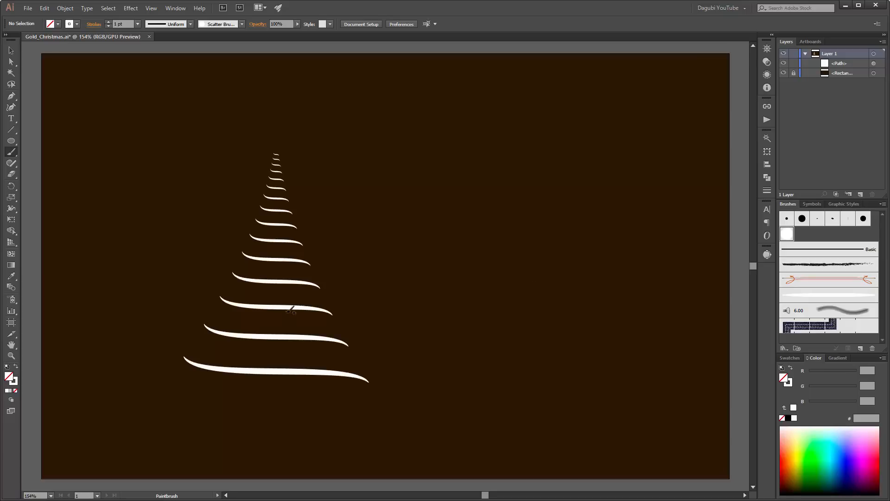
Step: Expand the appearance of the tree path into editable shapes
click(853, 65)
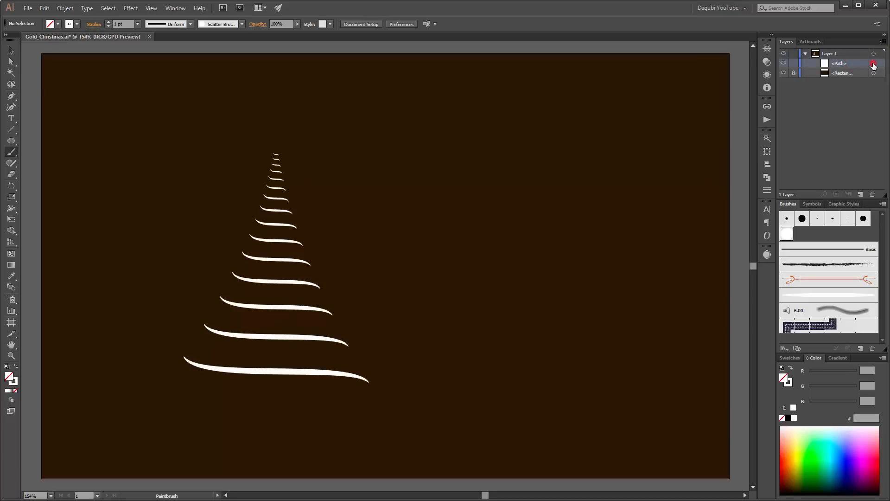
click(874, 64)
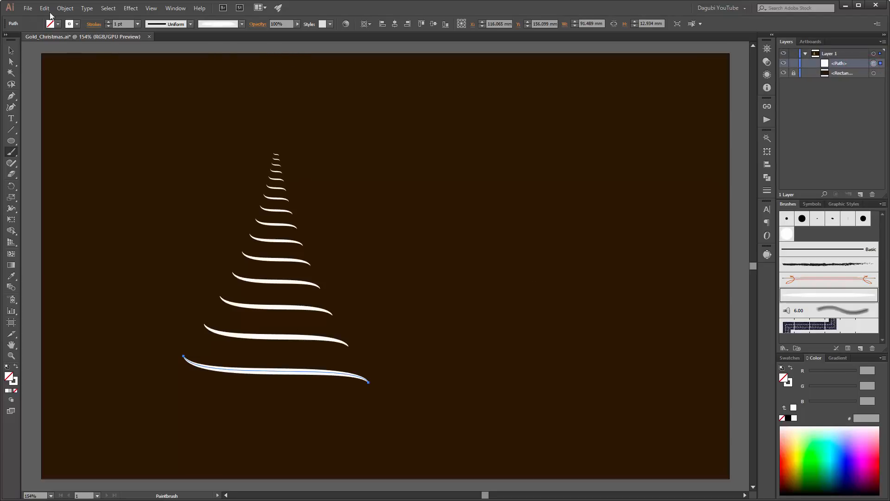
click(66, 8)
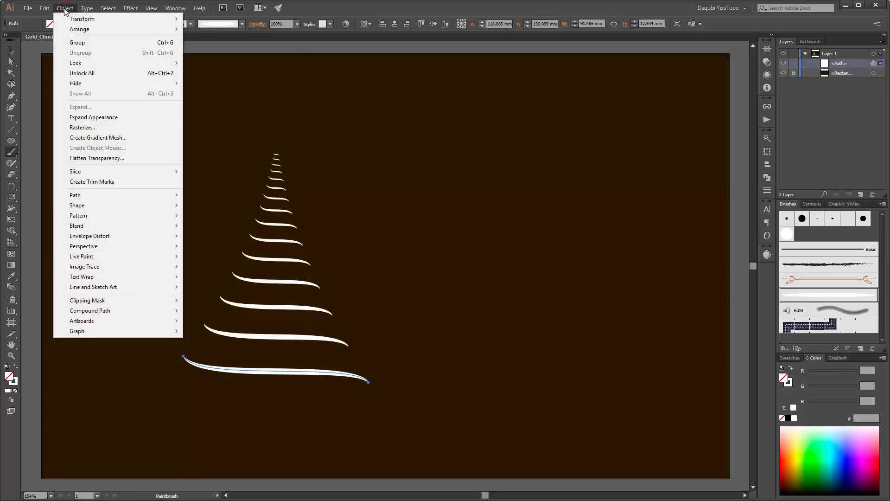
click(94, 120)
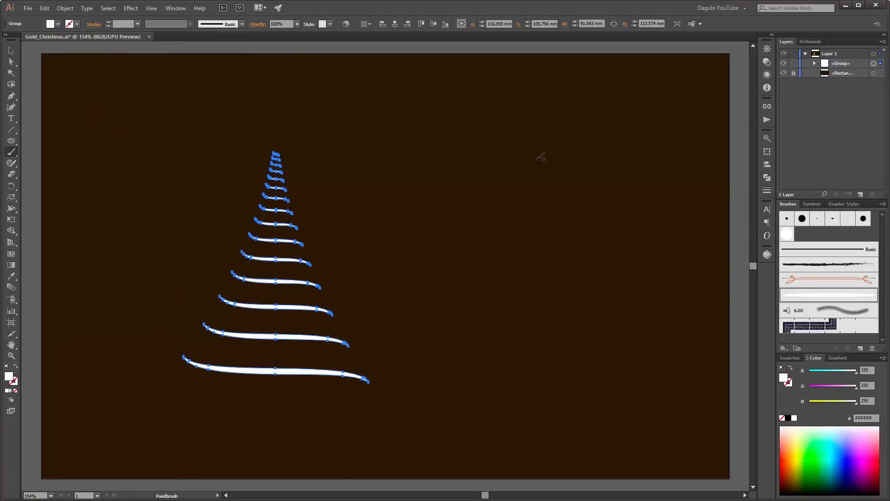
Step: Duplicate the expanded tree group within Layer 1 and lock the lower copy
click(784, 63)
click(783, 63)
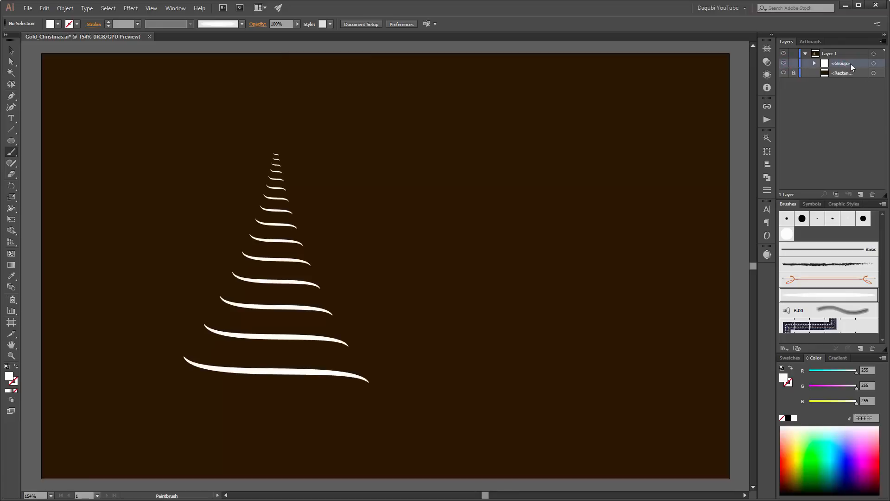
drag(851, 63, 861, 195)
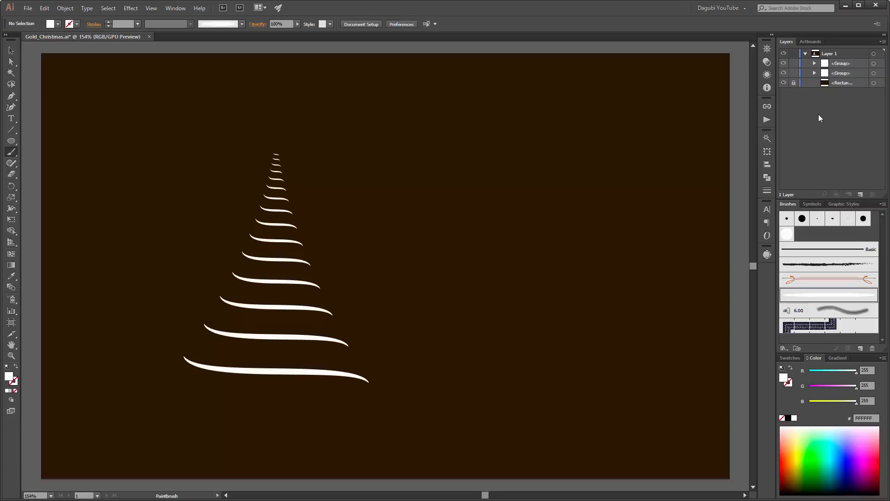
click(793, 81)
click(794, 73)
Step: Stroke the upper tree group with Scatter Brush 1 and reduce its stroke weight to 0.25 pt
click(874, 64)
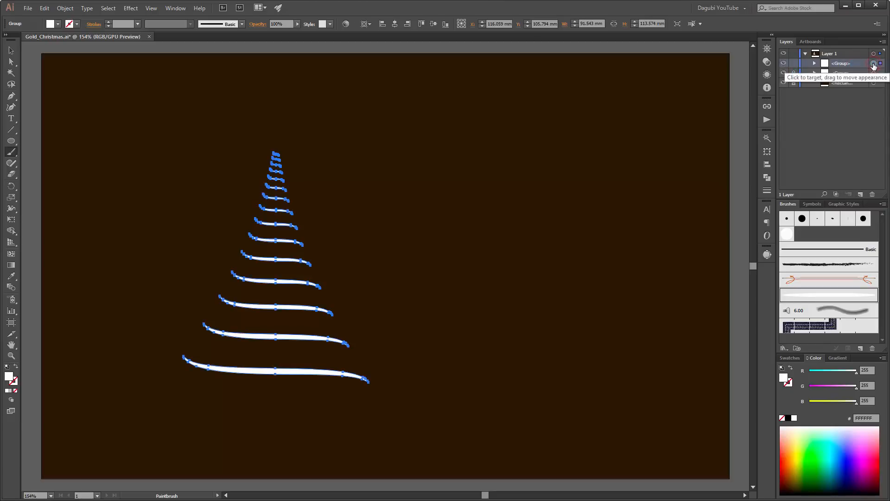
click(786, 234)
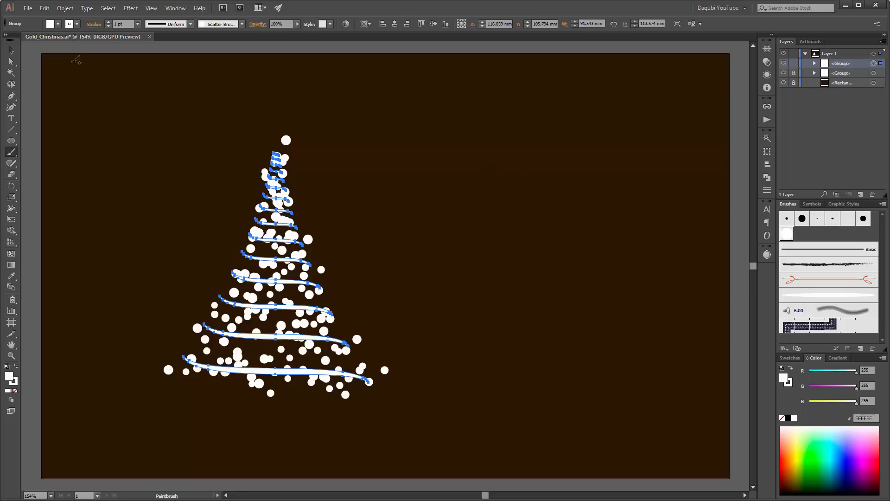
click(108, 26)
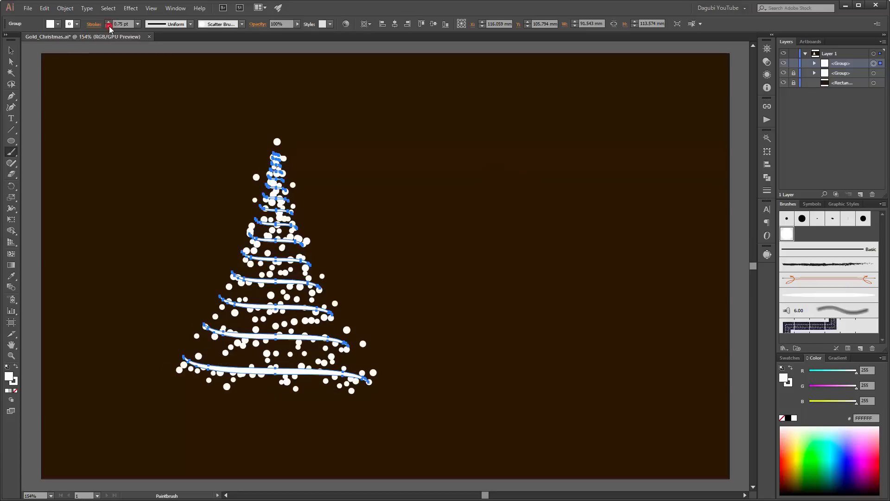
click(110, 26)
click(110, 26)
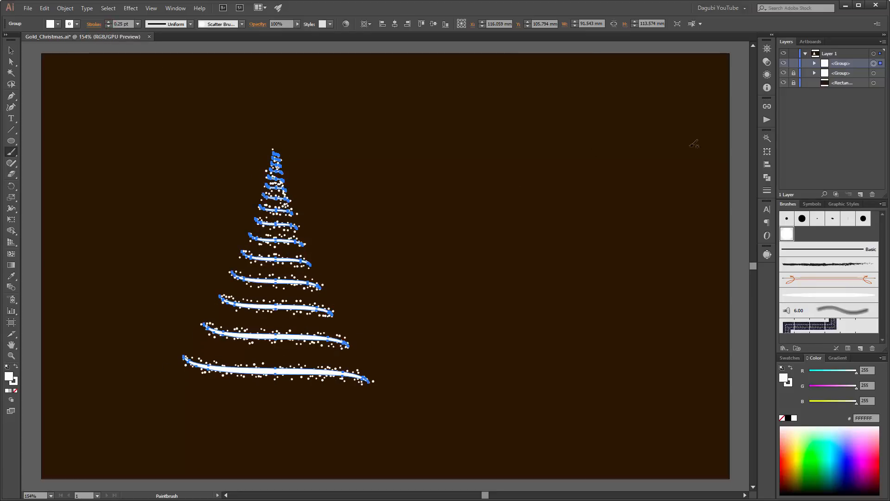
Step: Duplicate the scatter-stroked tree group in Layer 1 and set the top copy's stroke weight to 0.5 pt
drag(854, 63, 861, 195)
click(873, 64)
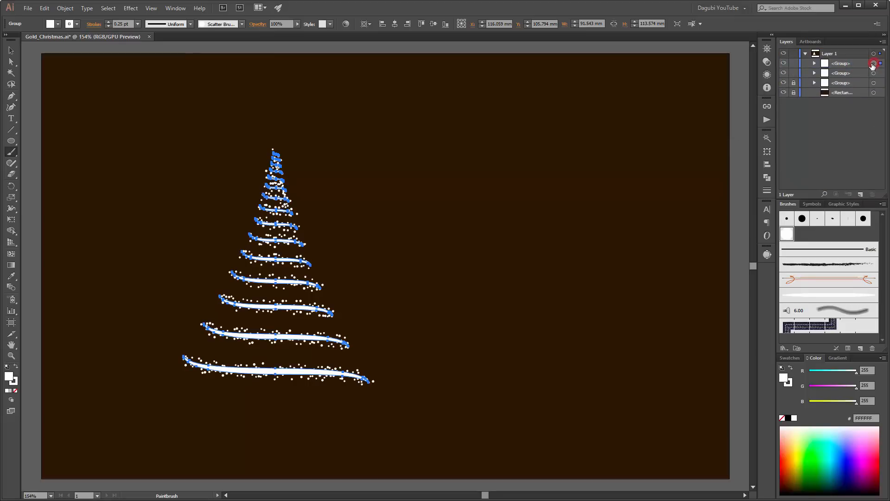
click(108, 22)
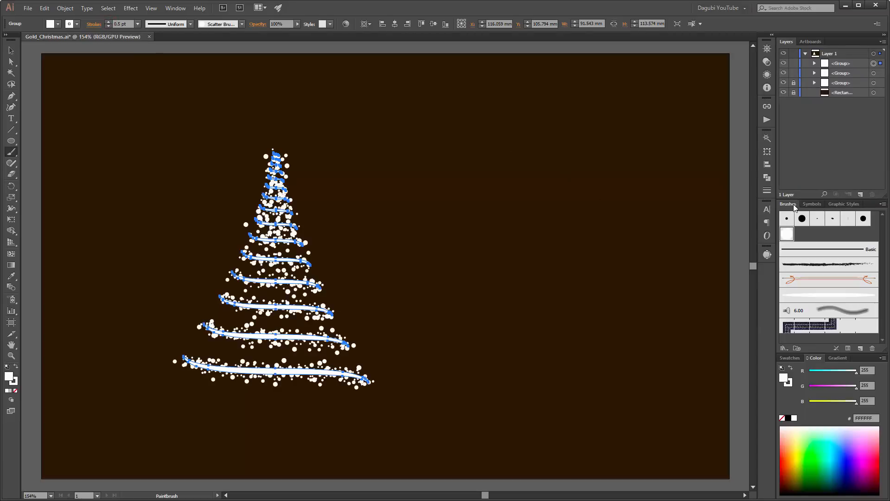
Step: Duplicate the 0.5 pt tree group, set the top copy's stroke weight to 0.75 pt, and deselect it
click(855, 63)
drag(856, 64, 861, 194)
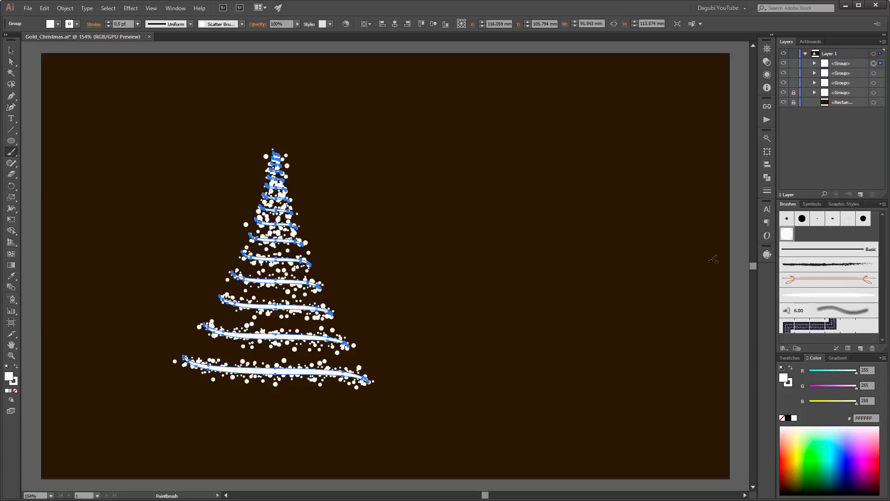
click(108, 22)
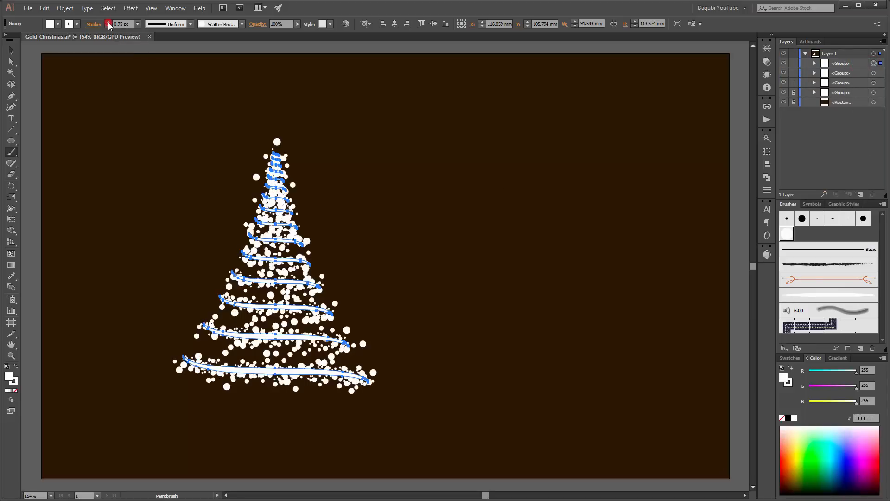
ctrl+click(645, 244)
key(d)
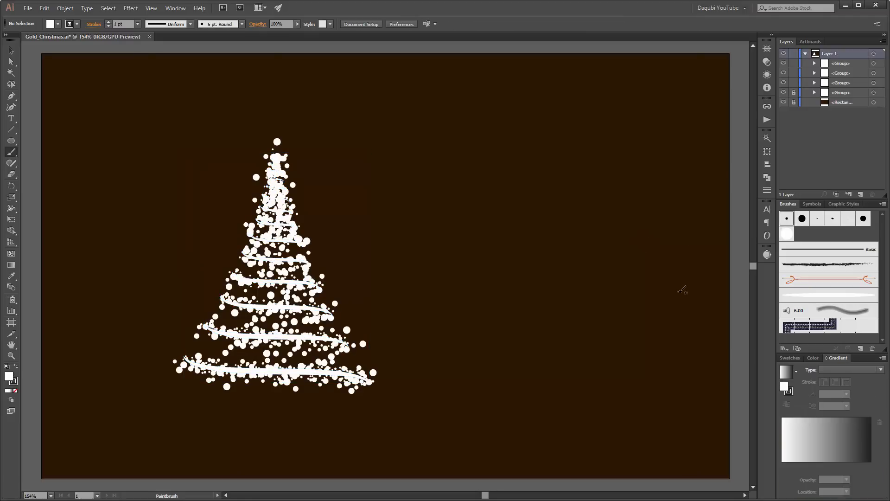
Step: Expand the appearance of the topmost tree group so its 0.75 pt scatter dots become editable shapes
click(784, 64)
click(784, 64)
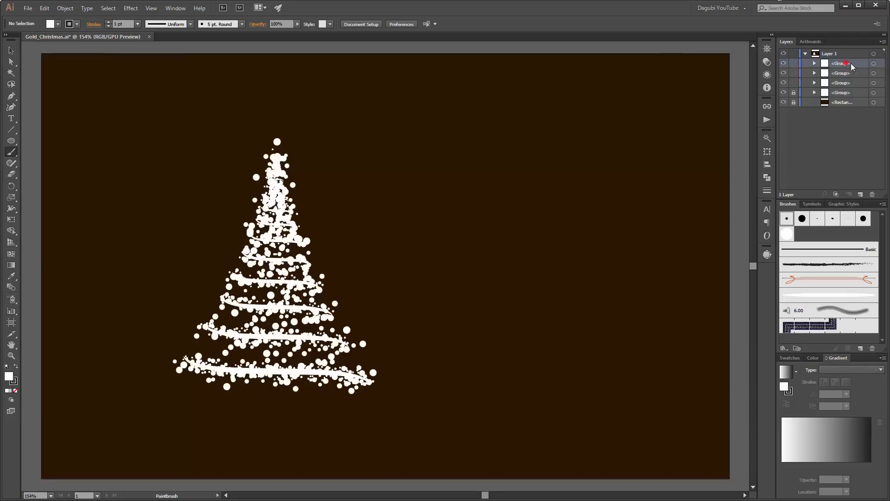
click(873, 63)
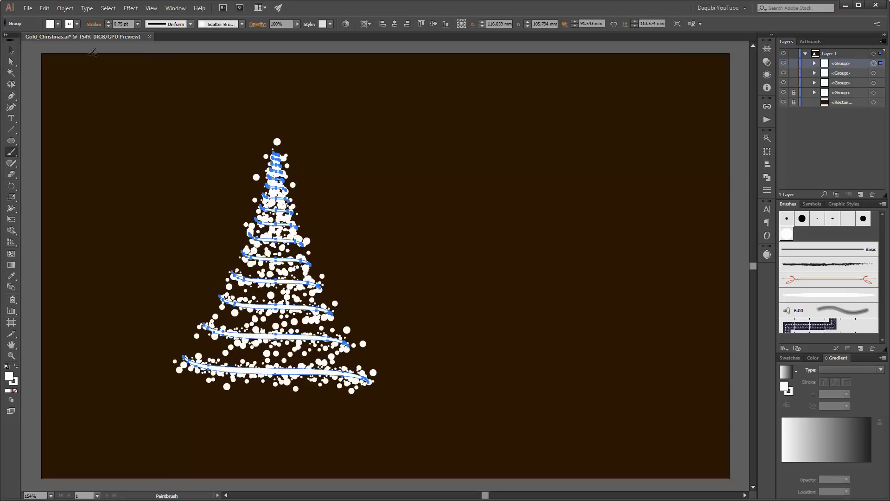
click(65, 9)
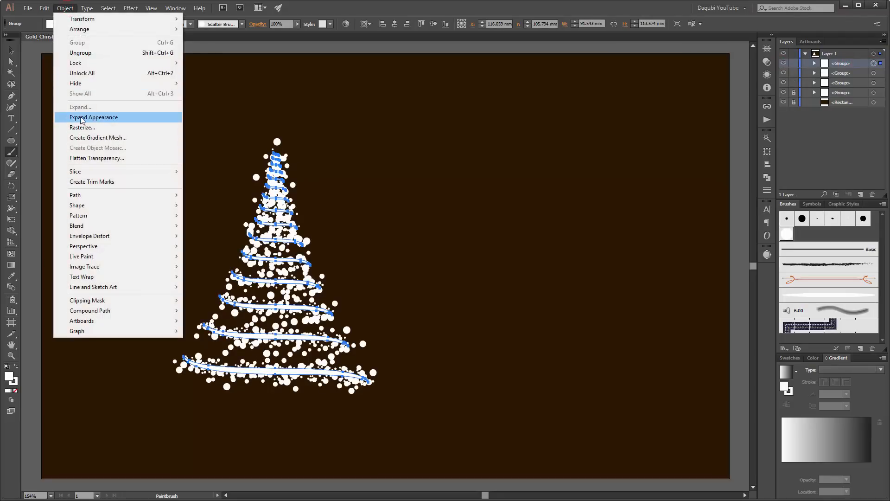
click(94, 118)
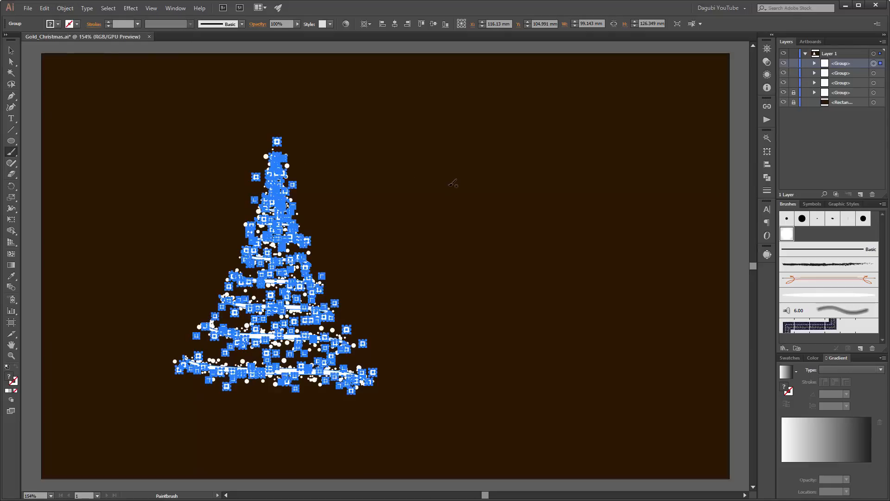
Step: Fill the expanded dots with a radial white-to-black gradient and hide the selection edges
click(786, 373)
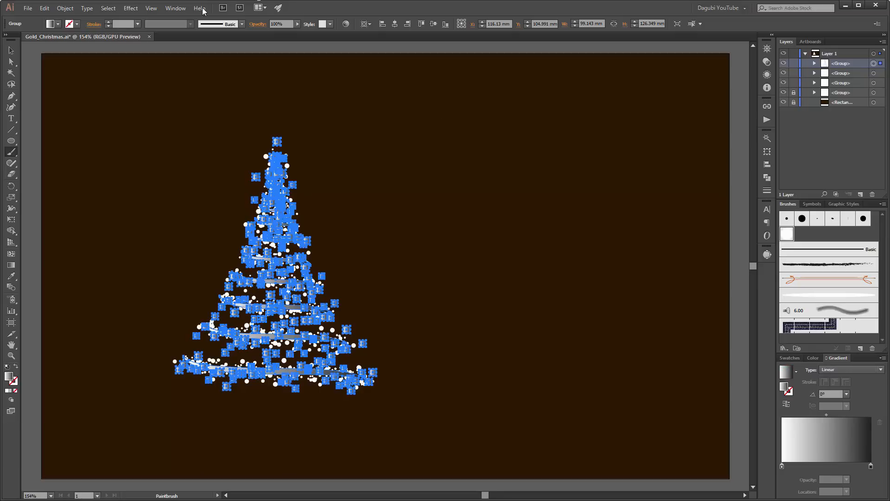
click(151, 8)
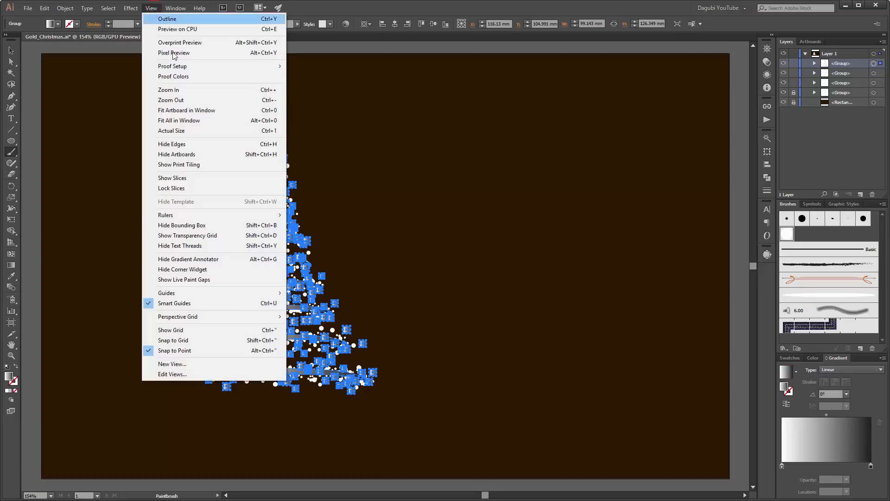
click(175, 147)
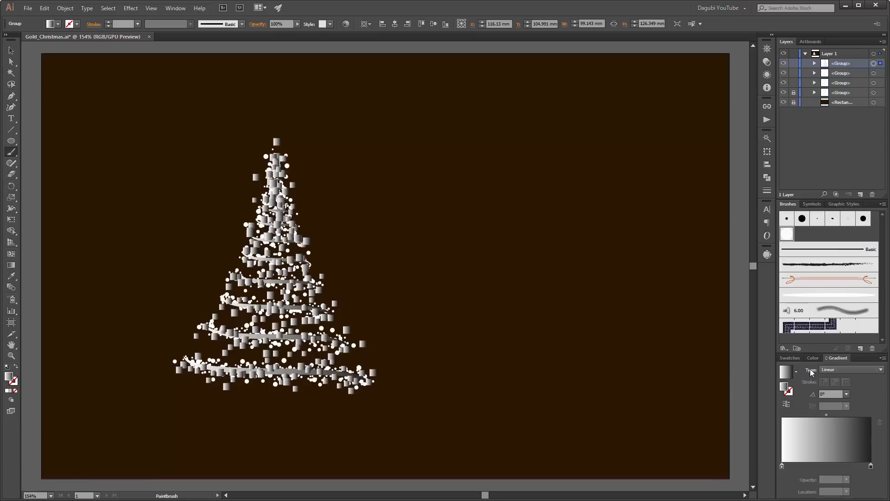
click(824, 370)
click(842, 391)
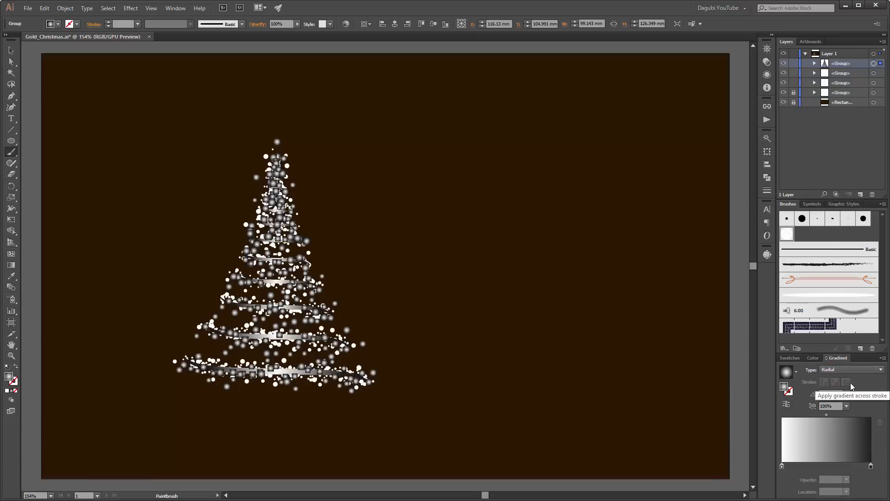
Step: Change the gradient's black end stop to white and set its opacity to 0%
double_click(871, 466)
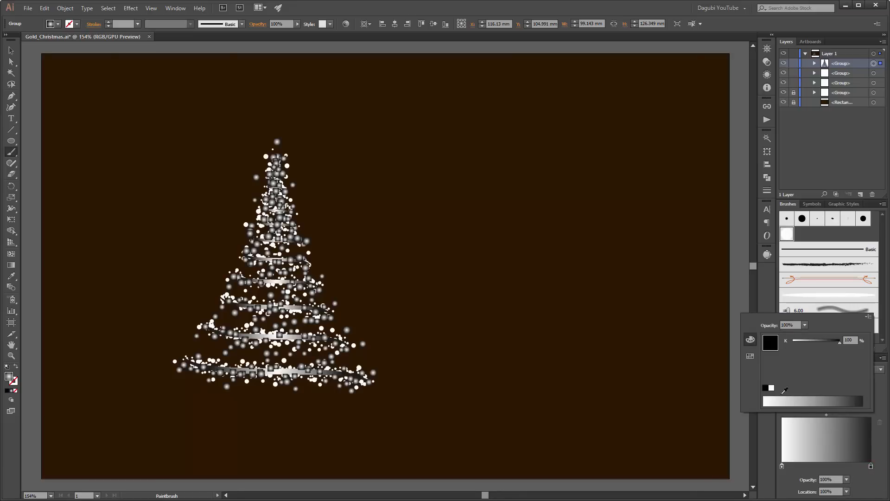
click(868, 316)
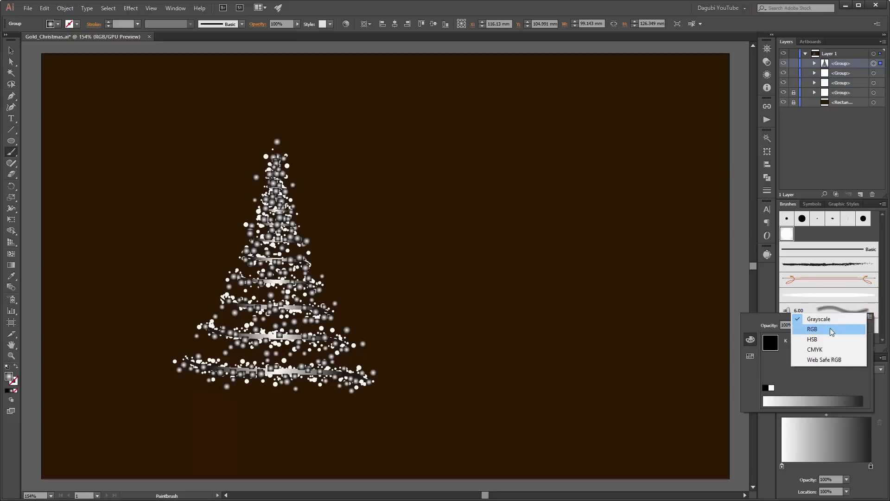
key(Escape)
click(772, 388)
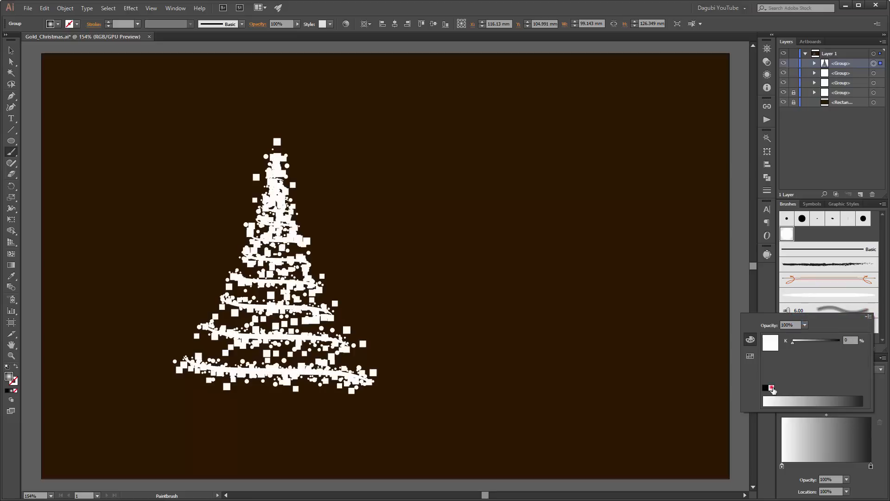
click(871, 467)
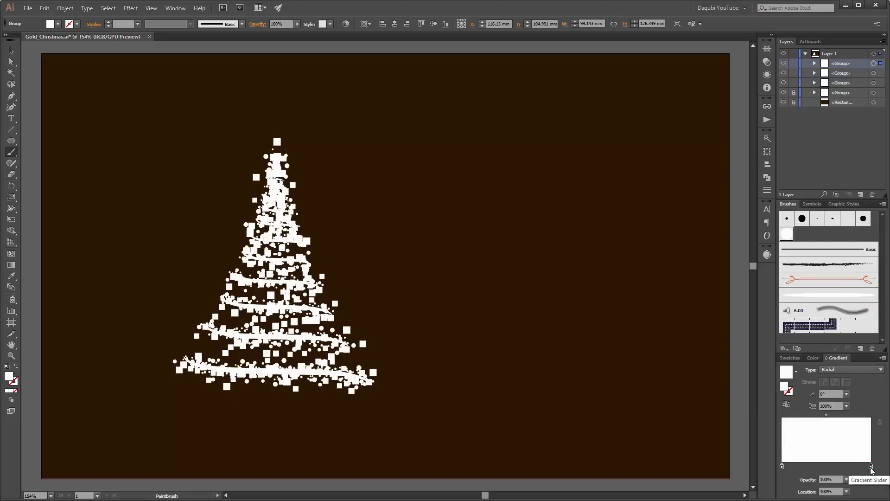
click(848, 481)
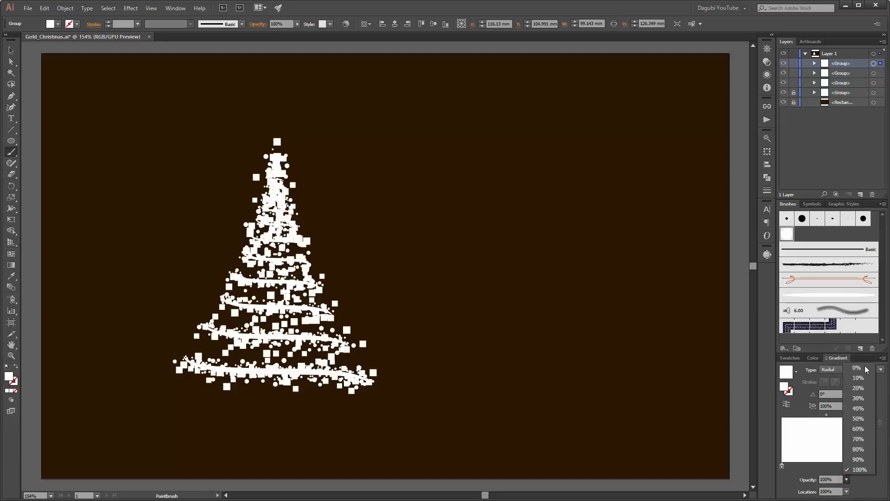
click(859, 368)
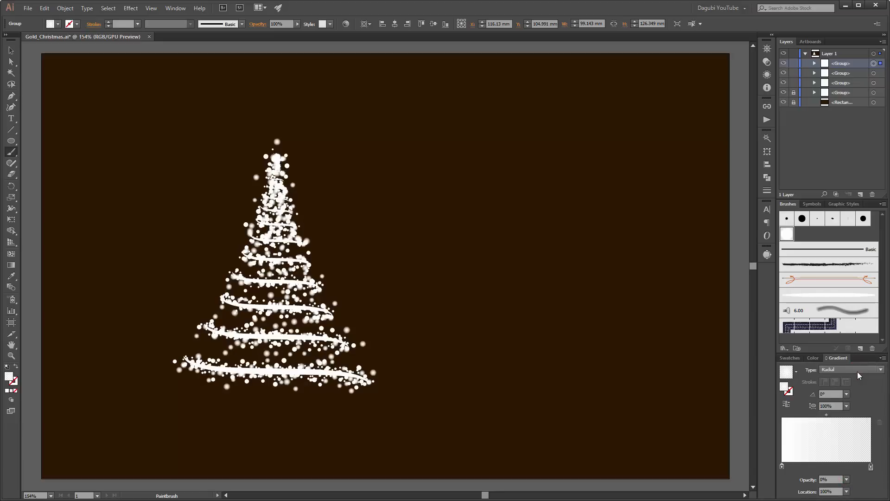
Step: Add a middle stop at about 30% of the radial gradient and color it golden yellow, FFD230
click(810, 466)
double_click(810, 466)
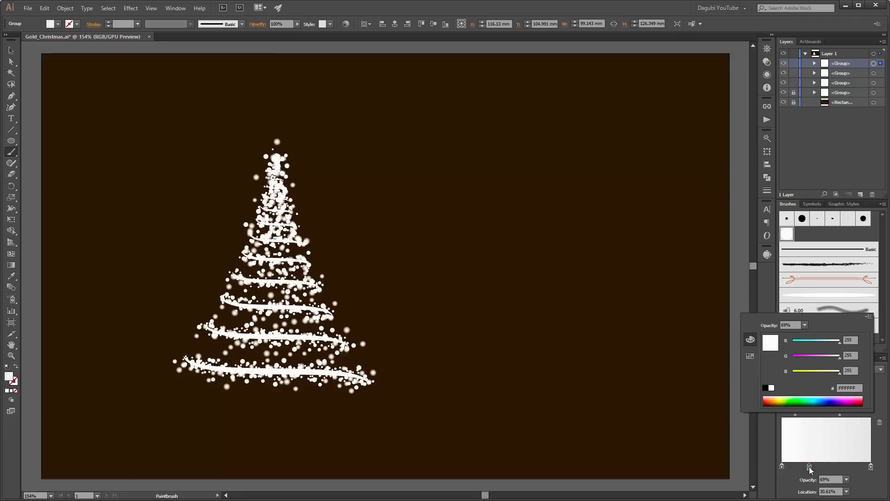
mouse_move(840, 373)
mouse_down()
mouse_move(803, 372)
mouse_move(833, 361)
mouse_up()
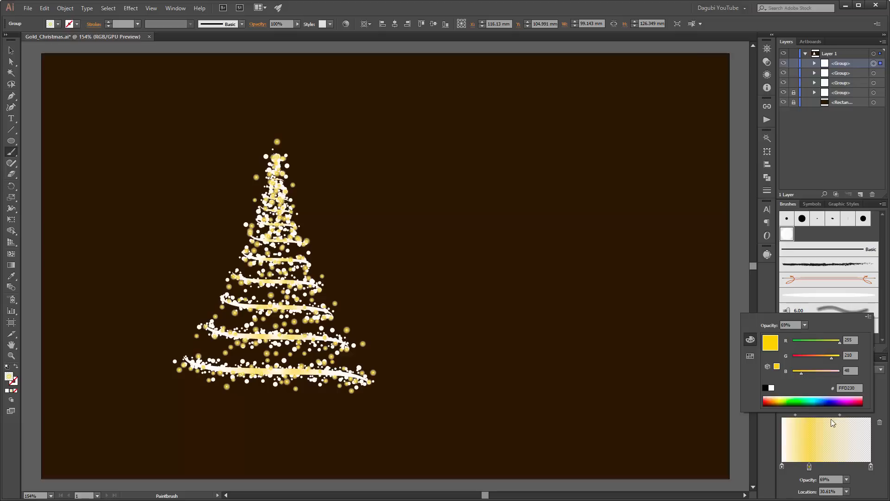
Step: Move the gold gradient stop to about 44%, shift the midpoint after it slightly inward, and deselect the tree
click(811, 467)
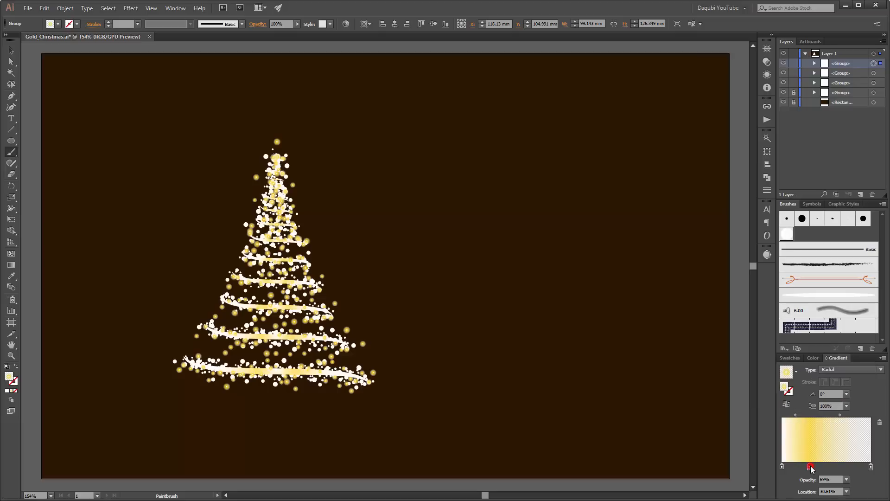
drag(816, 467, 821, 466)
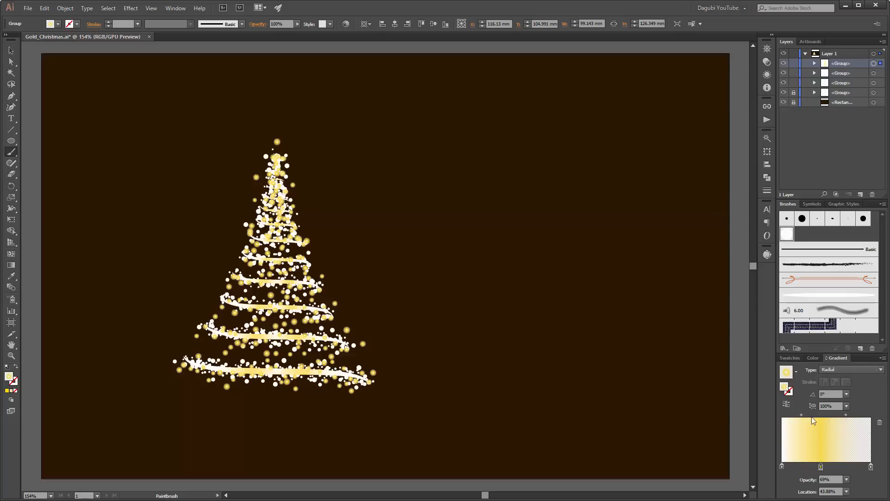
click(846, 415)
drag(846, 416, 842, 416)
key(v)
click(644, 263)
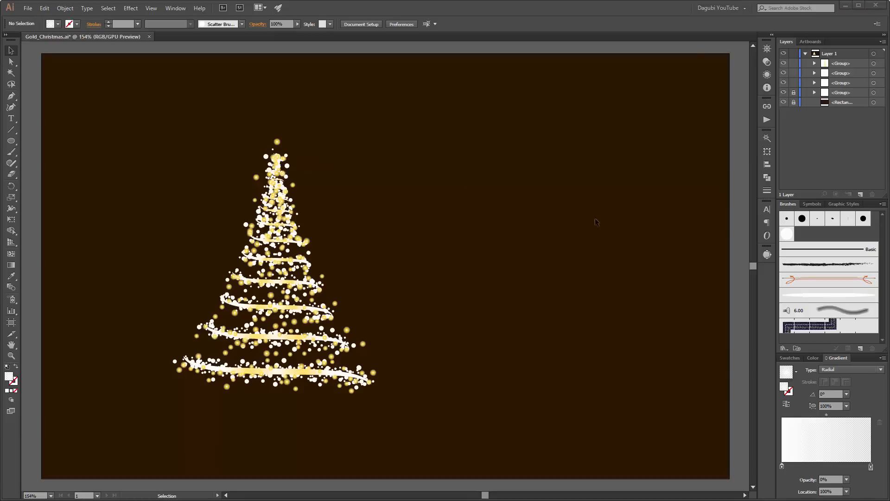
Step: Draw a circle about 44 mm wide beside the tree and reshape it into a sliver about 2.7 mm wide and 59.6 mm tall
click(11, 141)
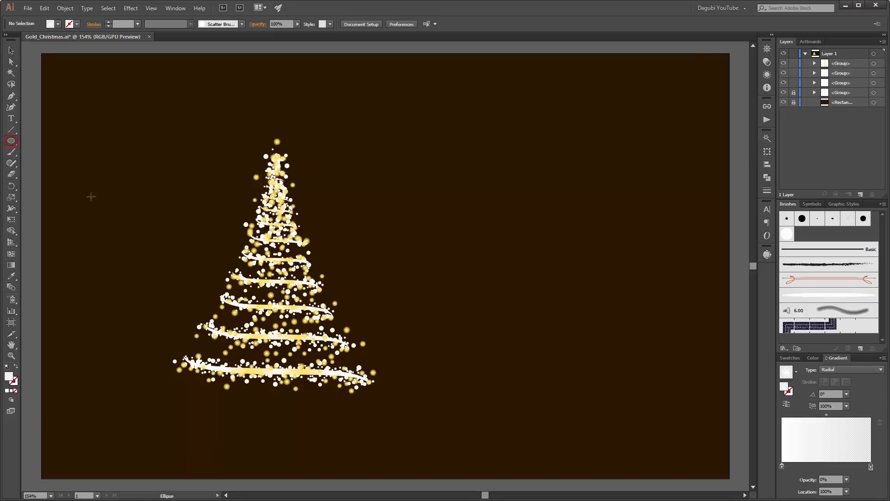
drag(471, 203, 560, 294)
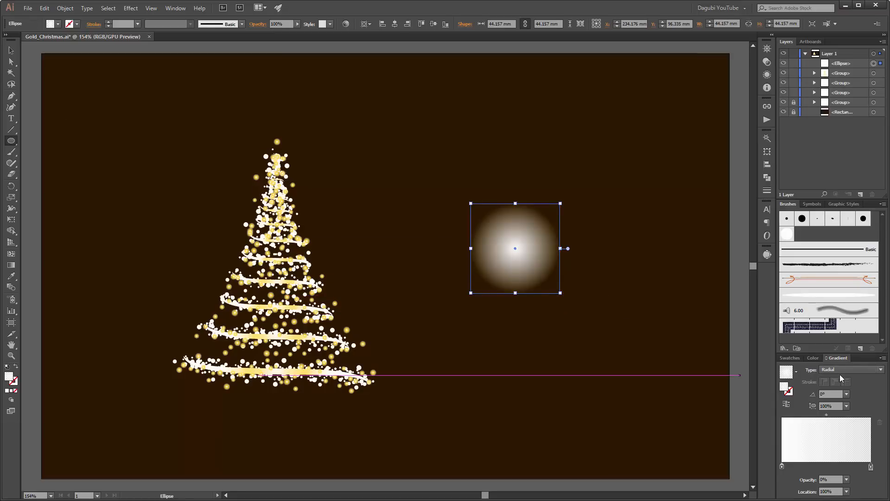
drag(531, 262, 546, 249)
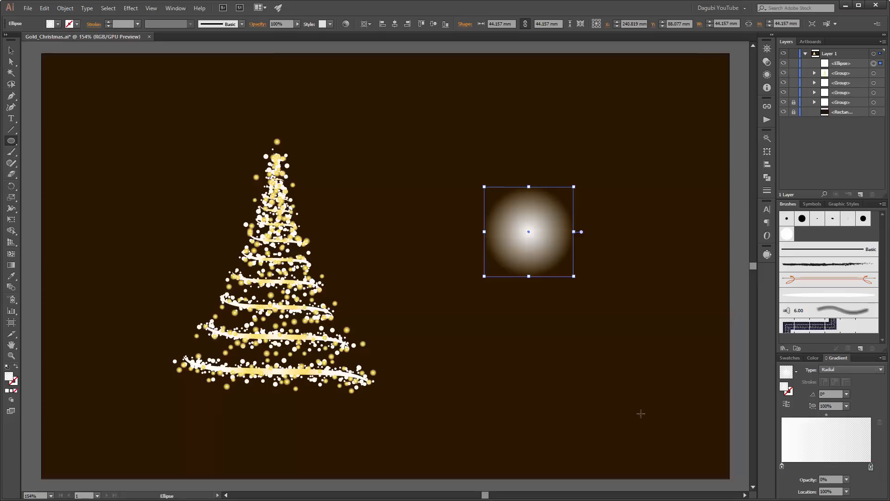
drag(575, 232, 491, 231)
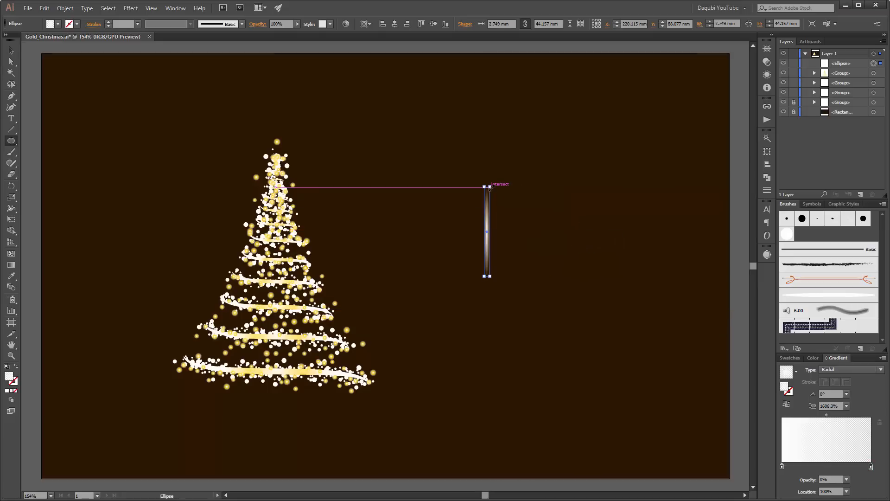
drag(490, 187, 490, 156)
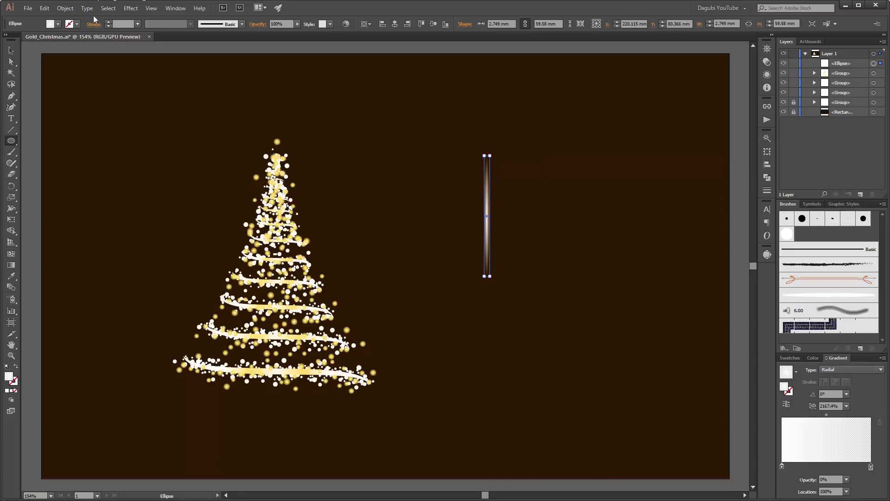
Step: Apply a Transform effect to the thin ellipse with 8 copies and a 333° rotation angle to form a starburst
click(132, 10)
mouse_move(148, 86)
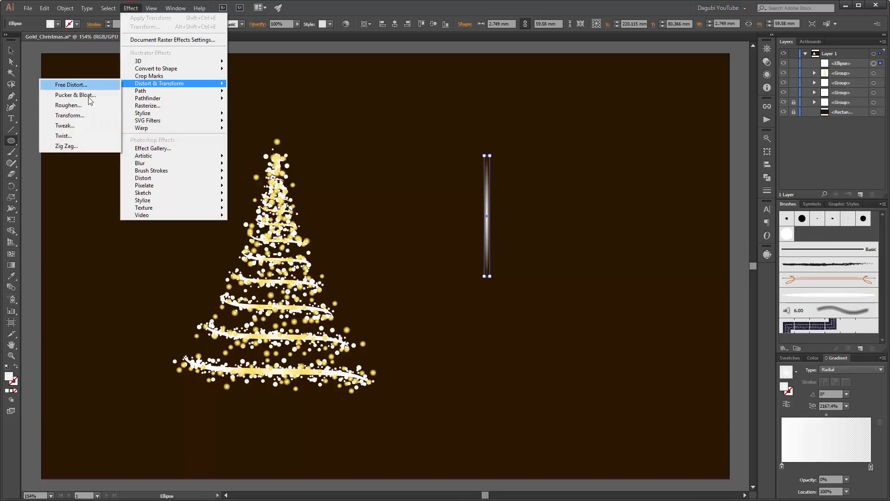
click(79, 116)
drag(331, 119, 311, 120)
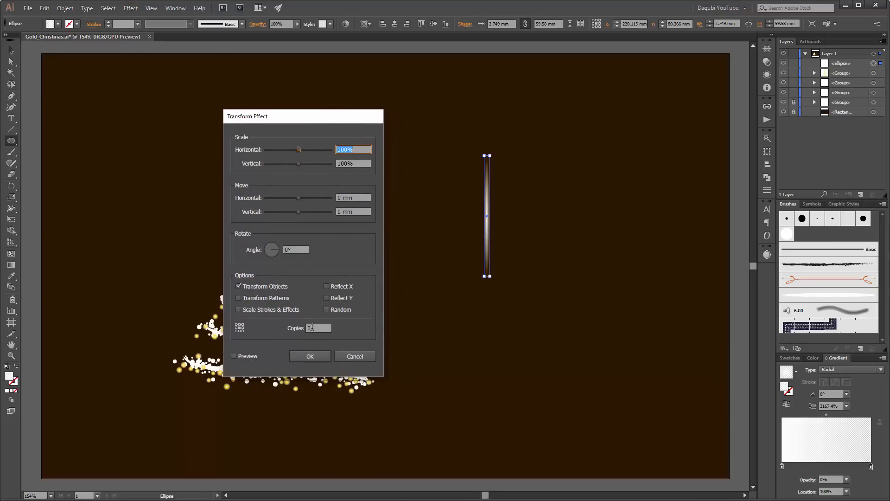
double_click(316, 328)
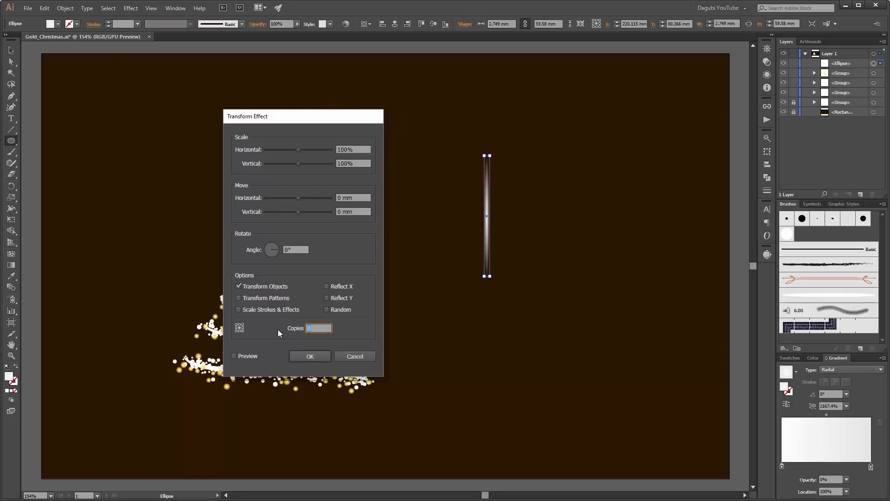
text(8)
click(247, 356)
drag(272, 251, 276, 252)
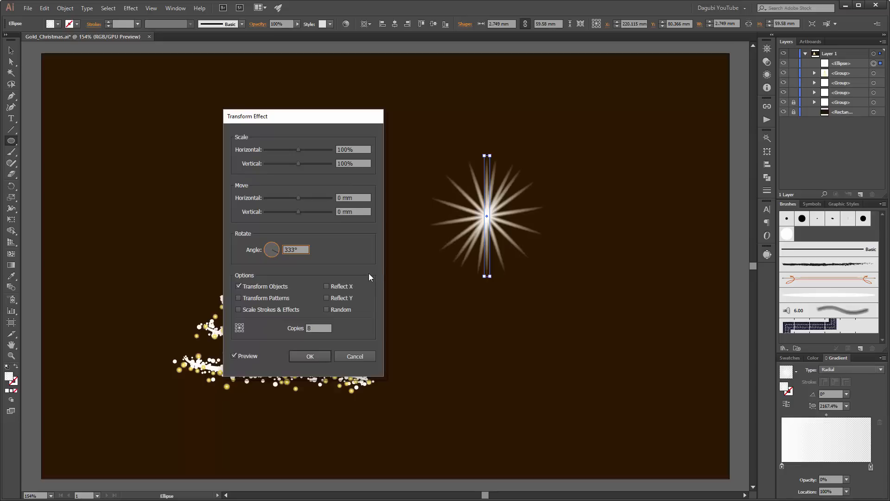
click(307, 356)
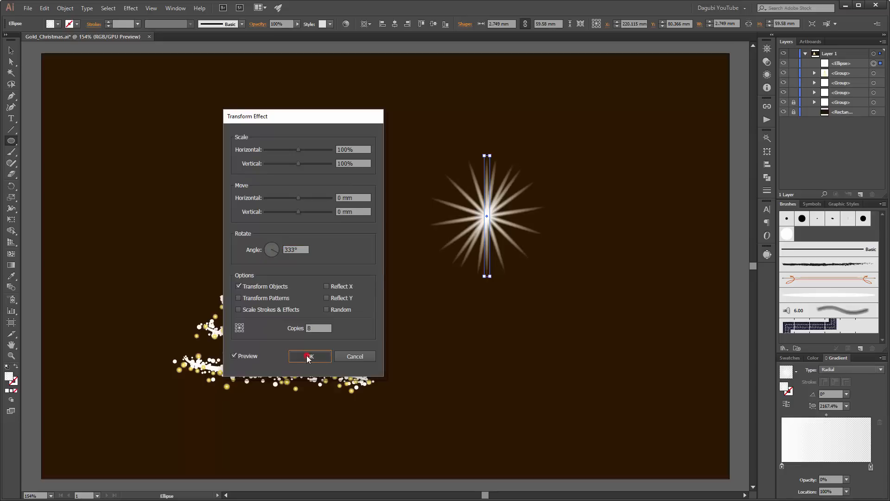
scroll(487, 216, up, 4)
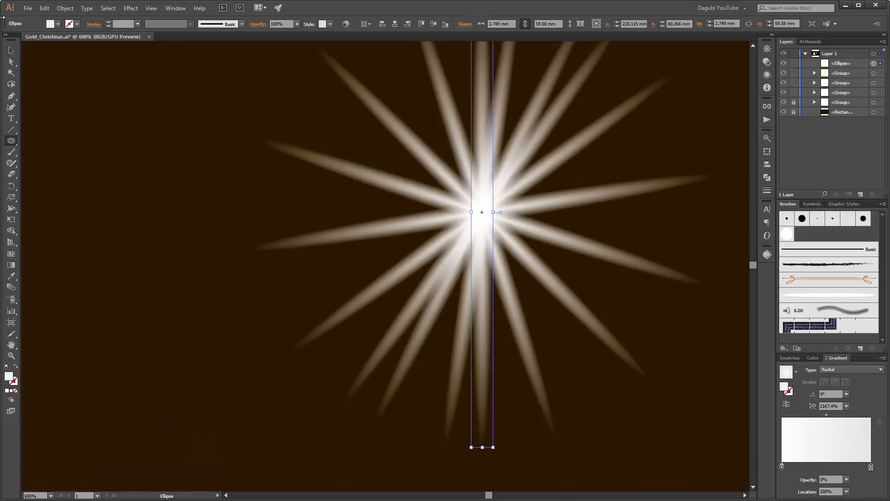
Step: Narrow the starburst's ellipse to about 1.3 mm wide and duplicate it in the layer stack
click(11, 219)
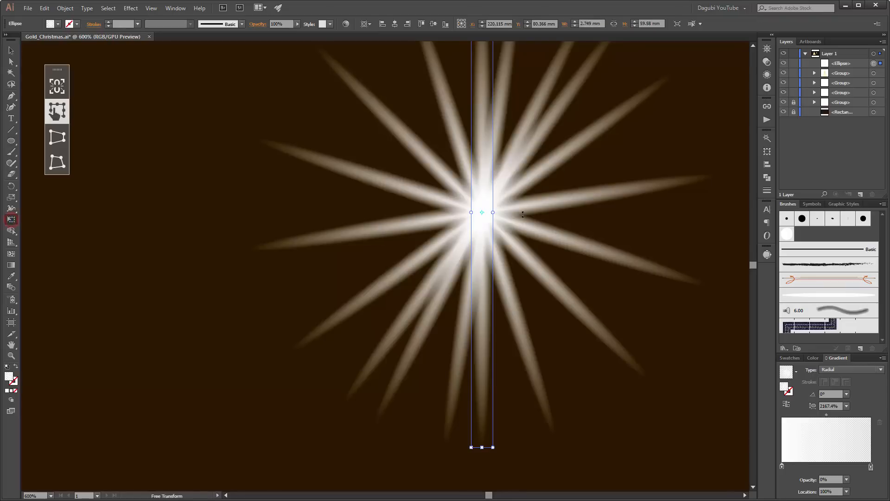
drag(493, 212, 479, 212)
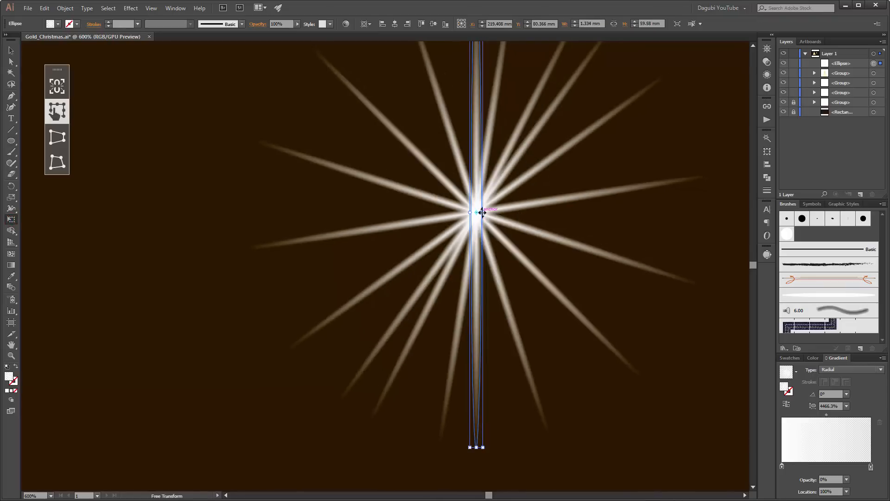
key(ctrl+minus)
key(ctrl+minus)
key(ctrl+minus)
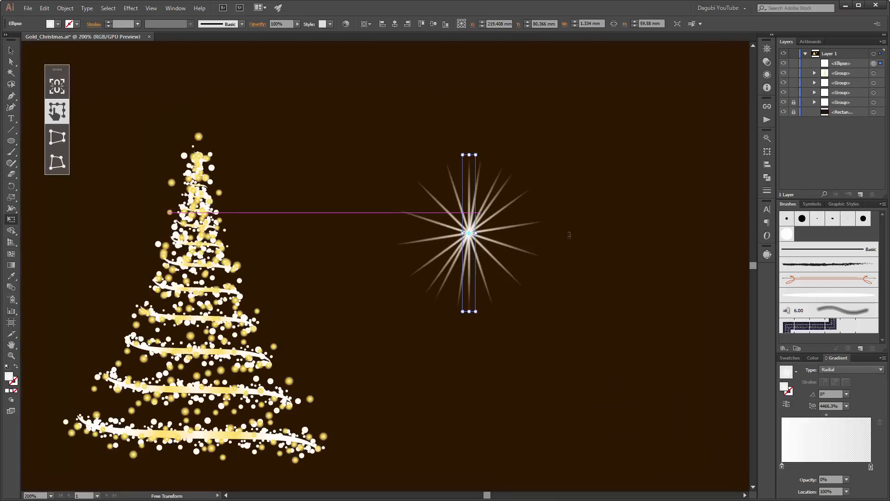
click(855, 65)
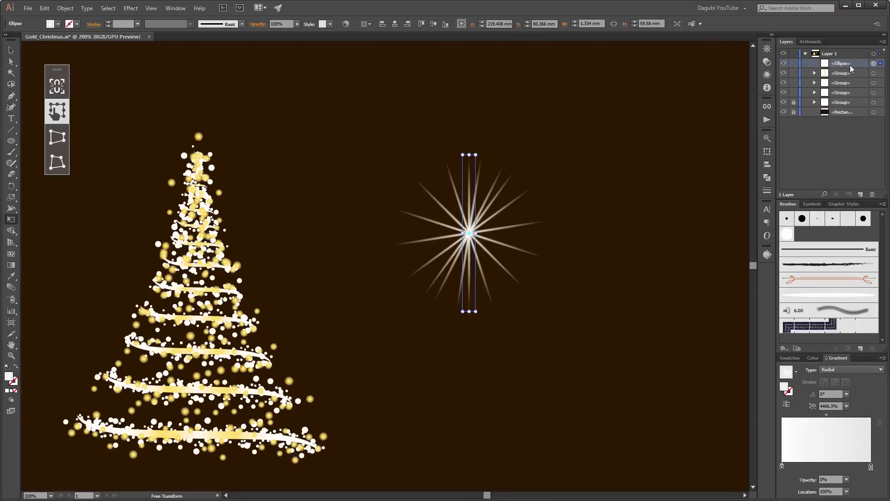
drag(853, 66, 861, 193)
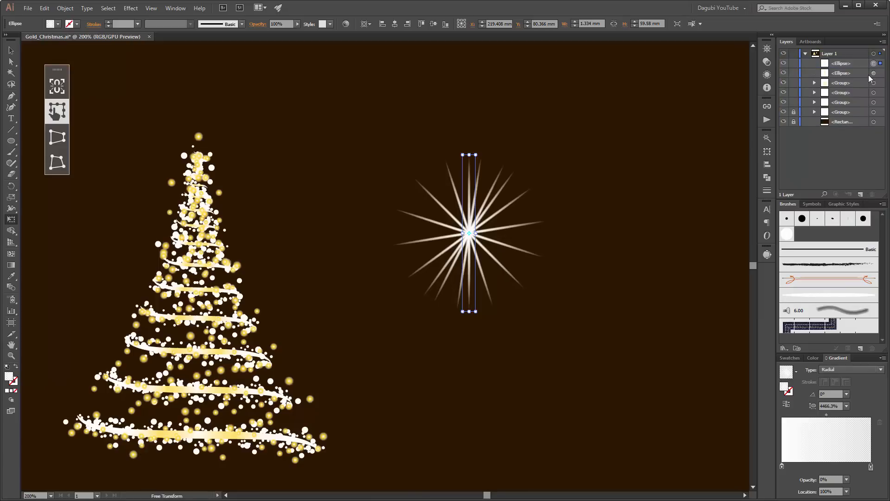
Step: Edit the Transform effect of the top starburst ellipse to use 4 copies and a rotation angle of 329°
click(767, 75)
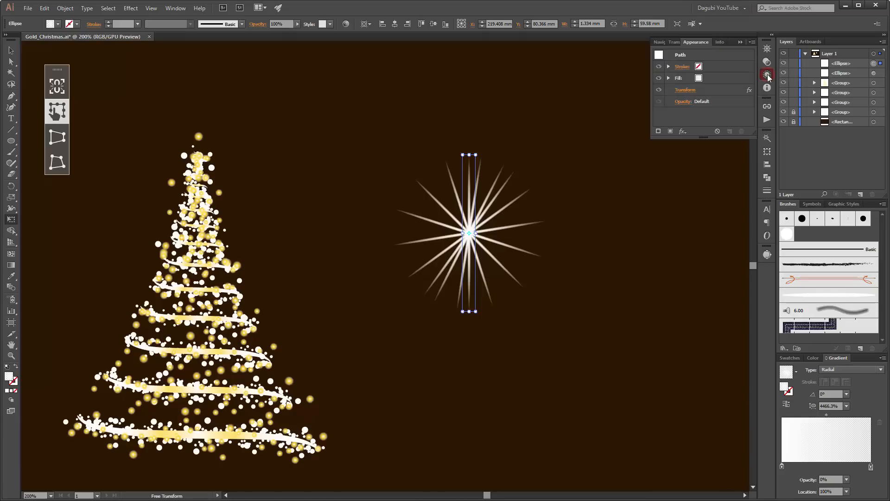
click(686, 90)
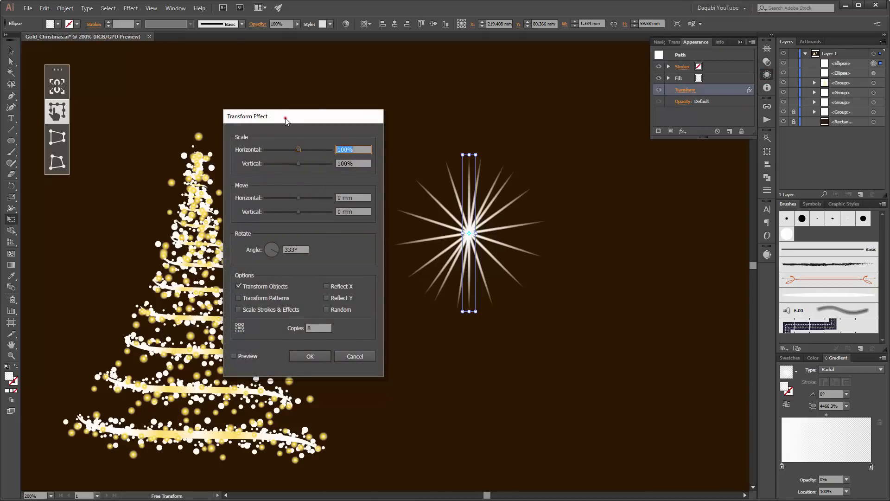
drag(286, 122, 228, 130)
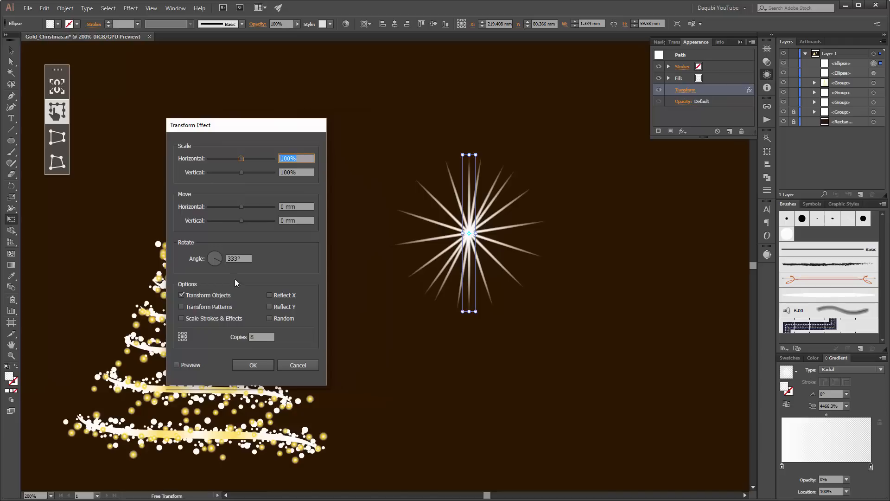
double_click(258, 337)
text(4)
click(188, 364)
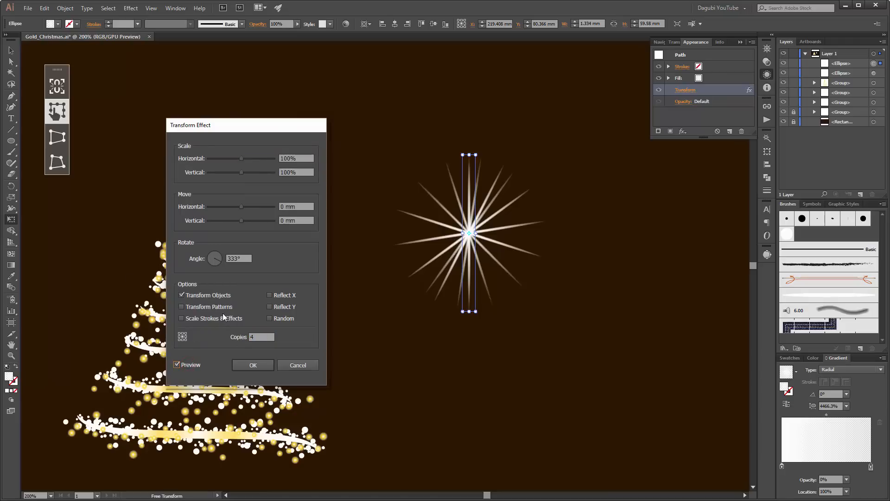
drag(211, 260, 218, 260)
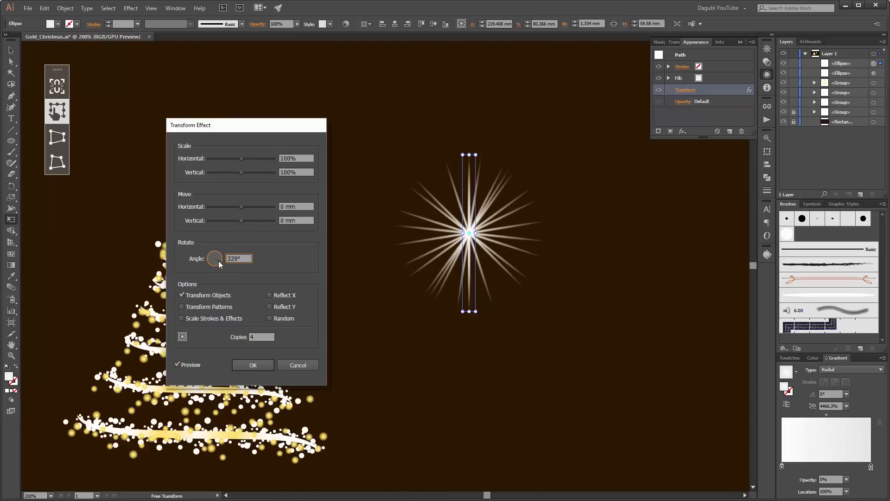
click(254, 366)
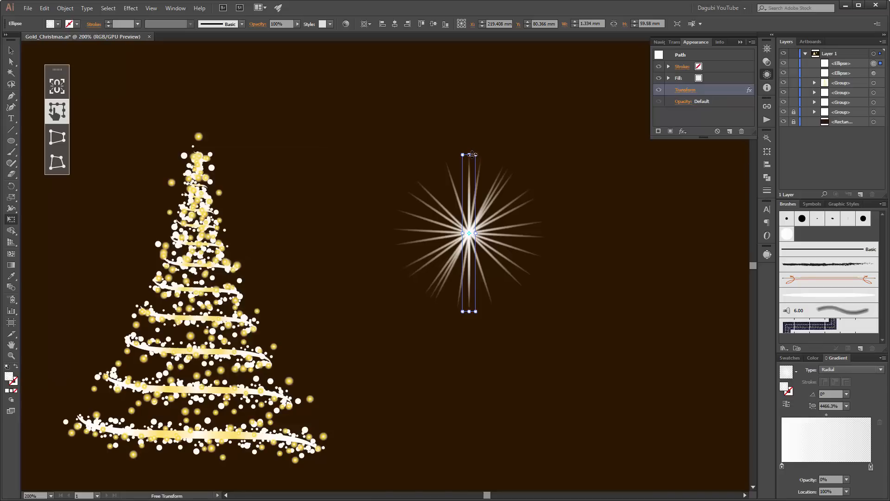
Step: Stretch the top starburst ellipse symmetrically to about 77.1 mm tall and deselect it
drag(470, 154, 470, 132)
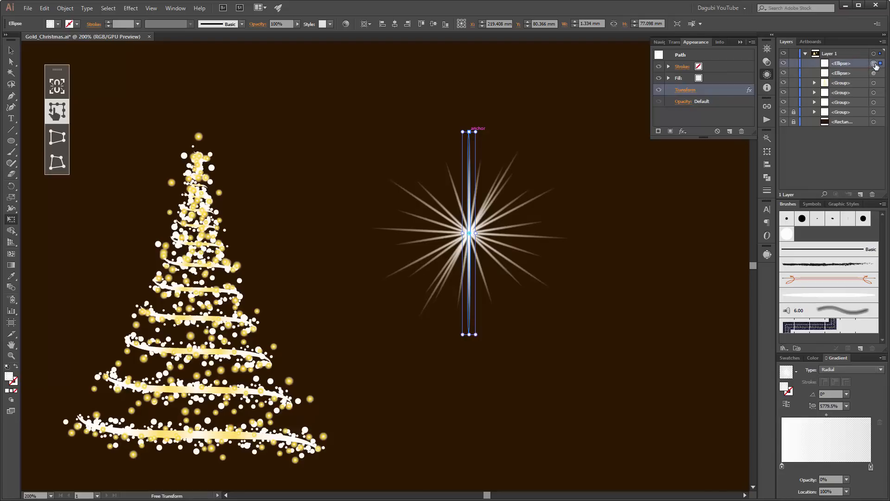
click(741, 41)
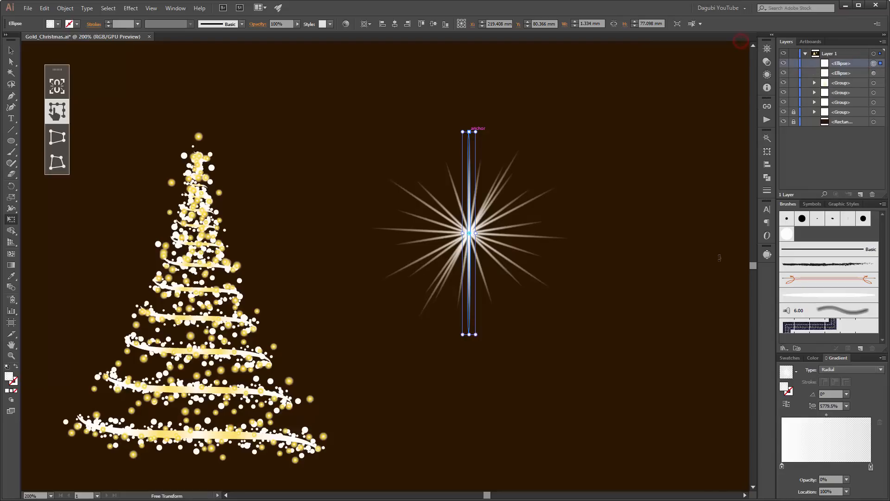
click(702, 323)
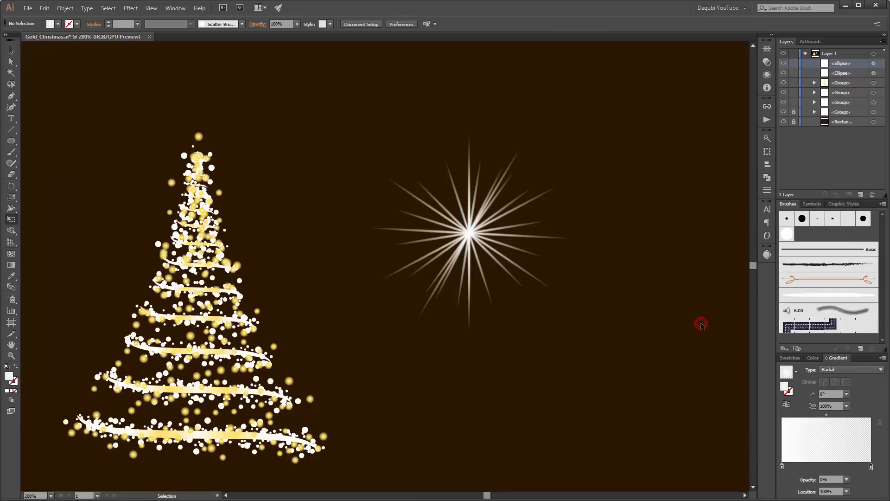
Step: Select both starburst ellipses together and move them onto the tip of the Christmas tree
key(ctrl+0)
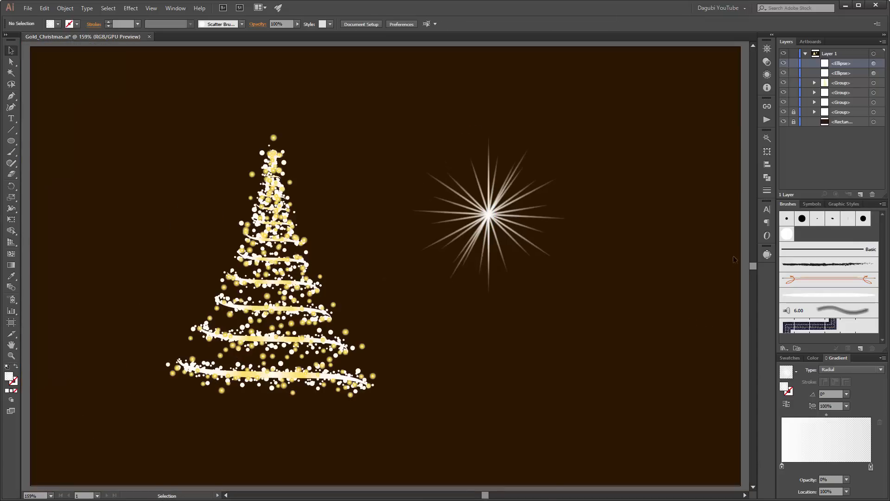
click(874, 64)
shift+click(874, 73)
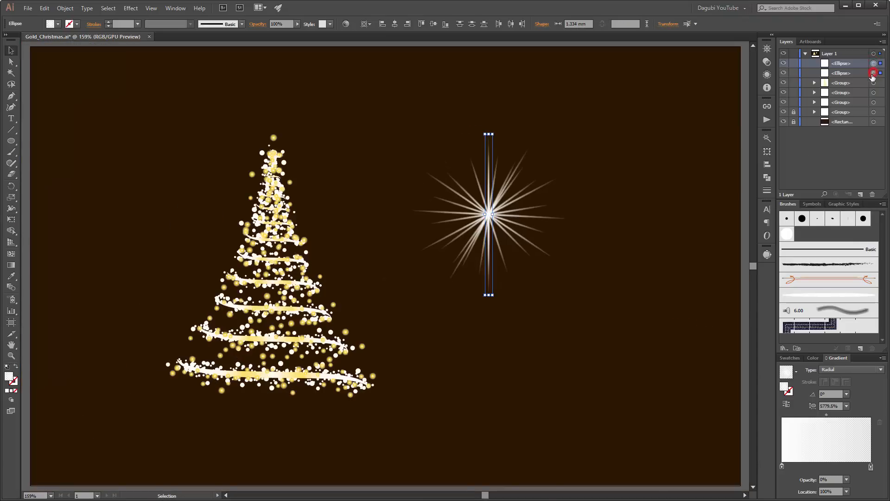
click(488, 205)
drag(488, 205, 273, 138)
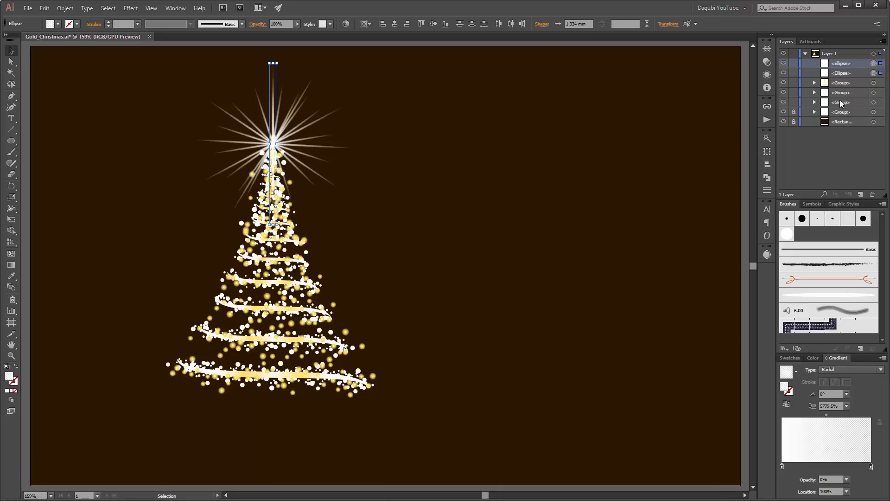
Step: Lower the opacity of the shorter starburst ellipse, set the taller one's opacity to 70%, and deselect
click(874, 73)
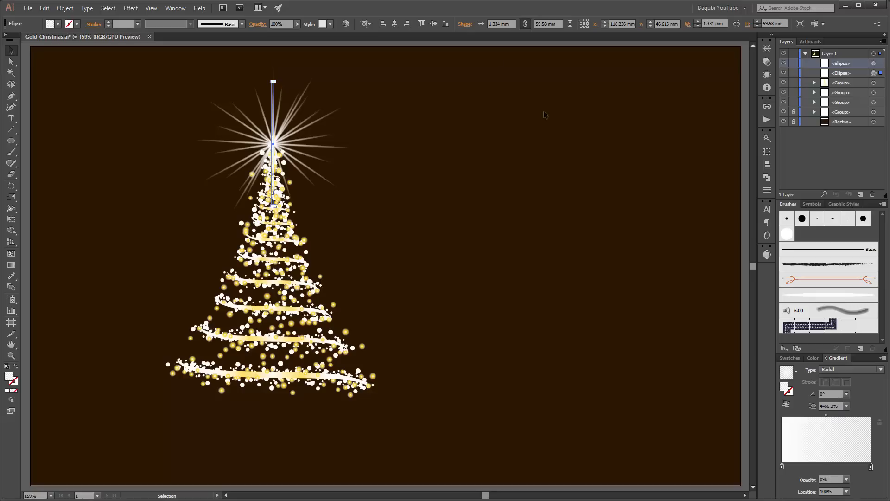
click(297, 24)
drag(297, 32, 284, 31)
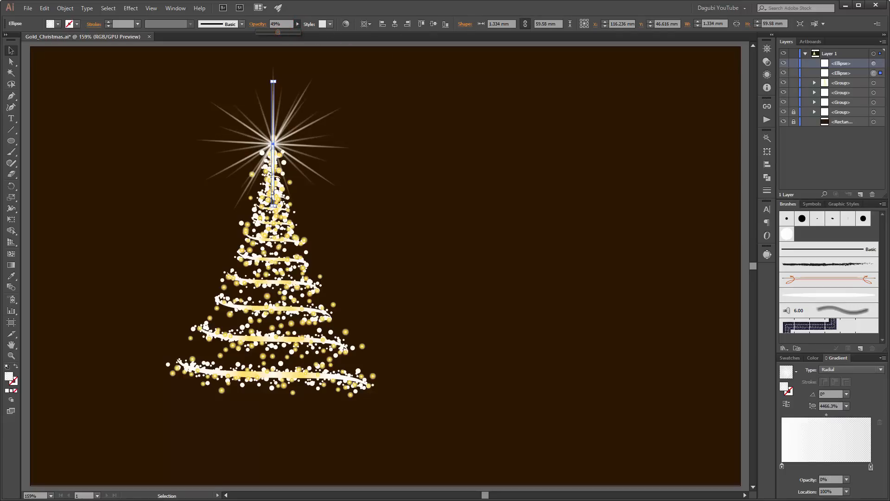
click(874, 65)
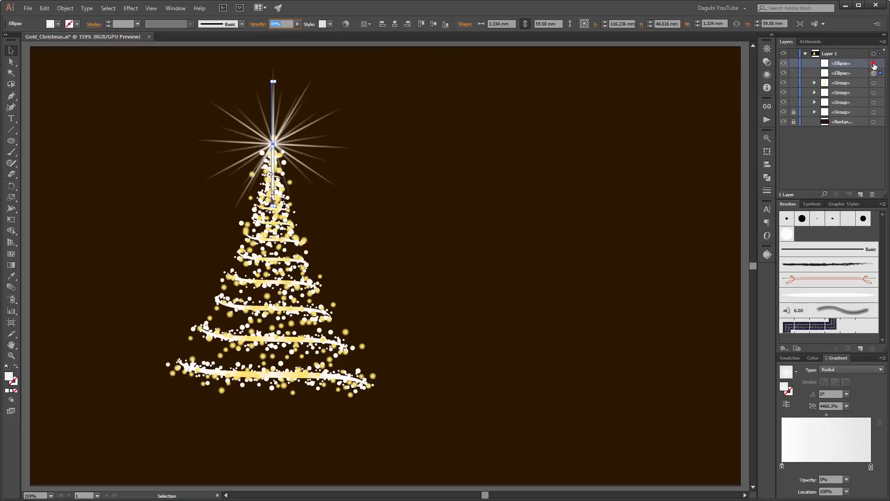
click(297, 24)
drag(297, 31, 286, 32)
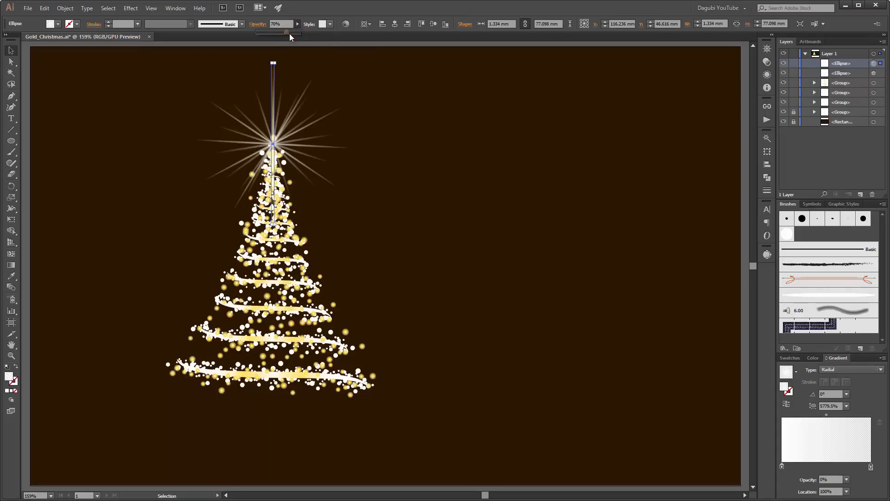
click(612, 173)
click(611, 172)
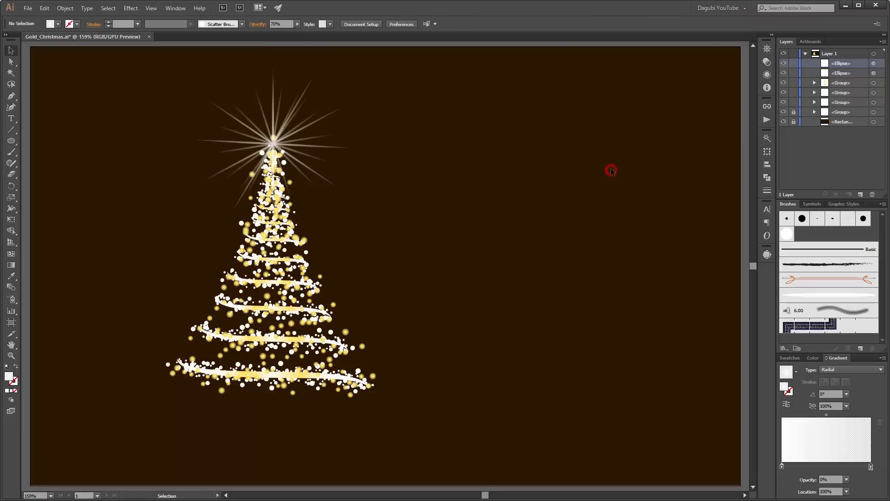
Step: Draw a glow circle about 42.5 mm wide beside the tree and center it on the starburst at the treetop
click(11, 141)
drag(476, 166, 563, 255)
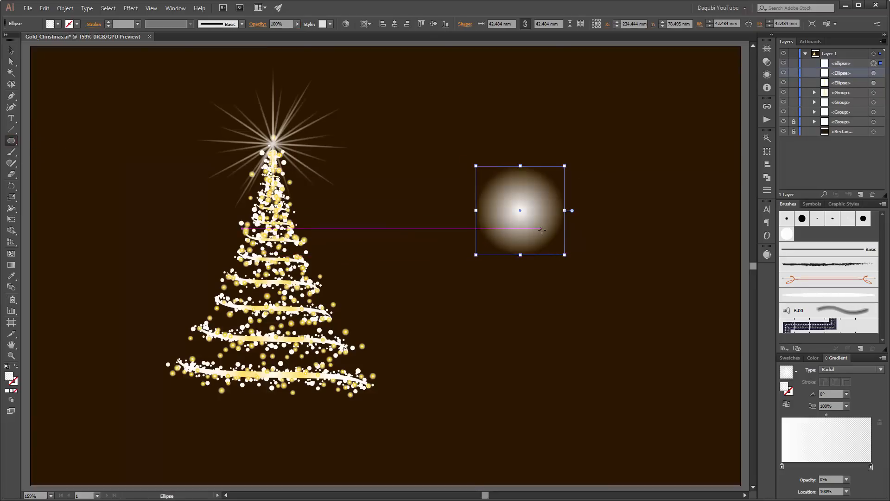
click(11, 50)
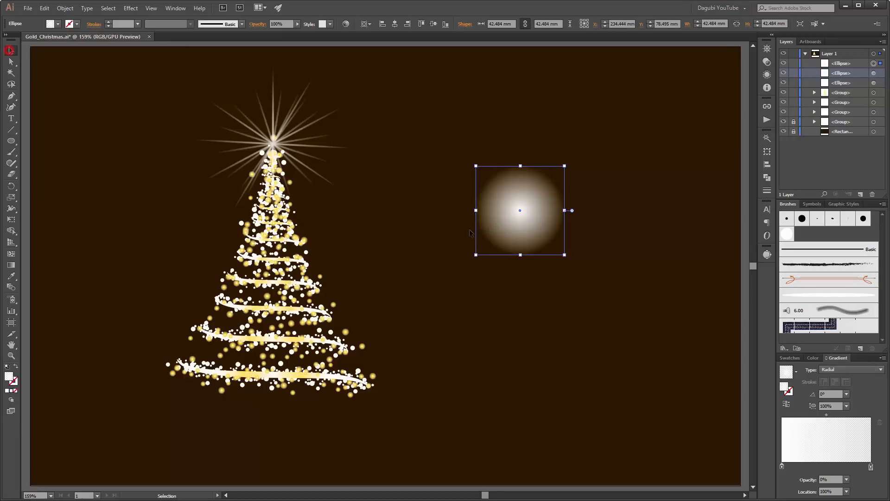
drag(532, 233, 284, 164)
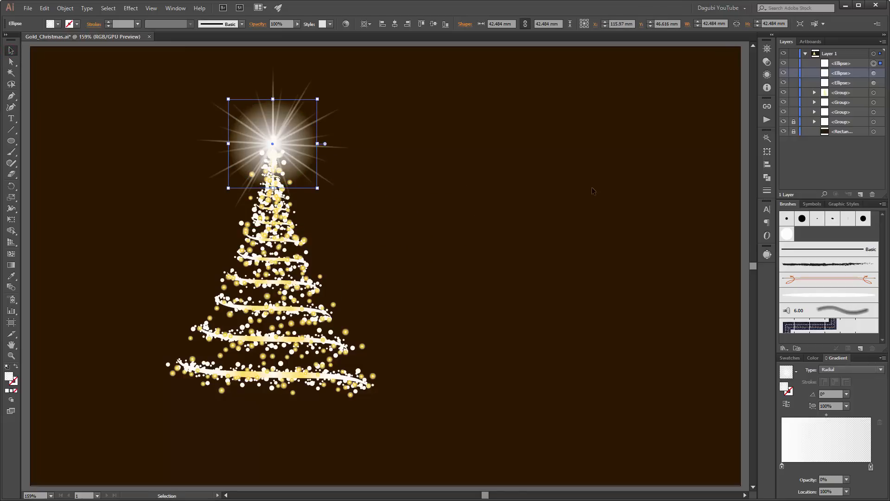
Step: Add a light gold FFDA88 middle stop to the glow circle's radial gradient and place it at about 45%
click(815, 468)
double_click(815, 468)
drag(839, 373, 819, 372)
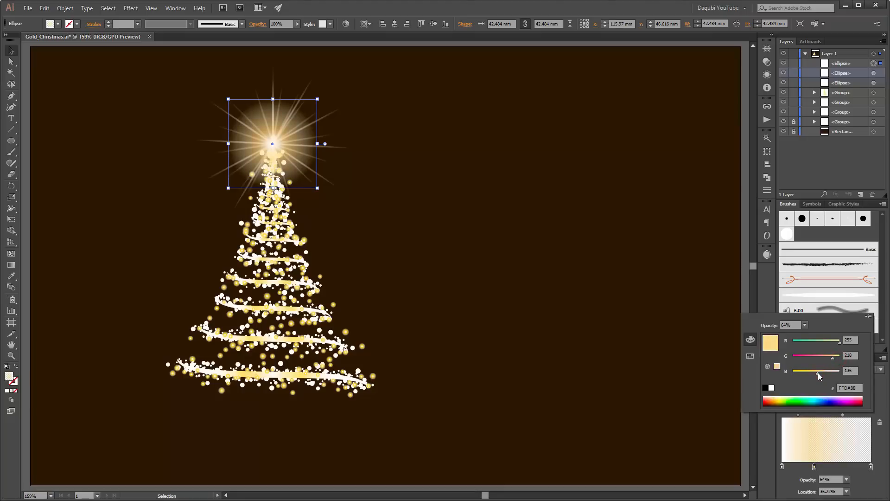
click(815, 467)
drag(815, 467, 821, 466)
Step: Color the transparent outer stop of the glow circle's gradient gold, FFD564, and deselect the circle
double_click(871, 466)
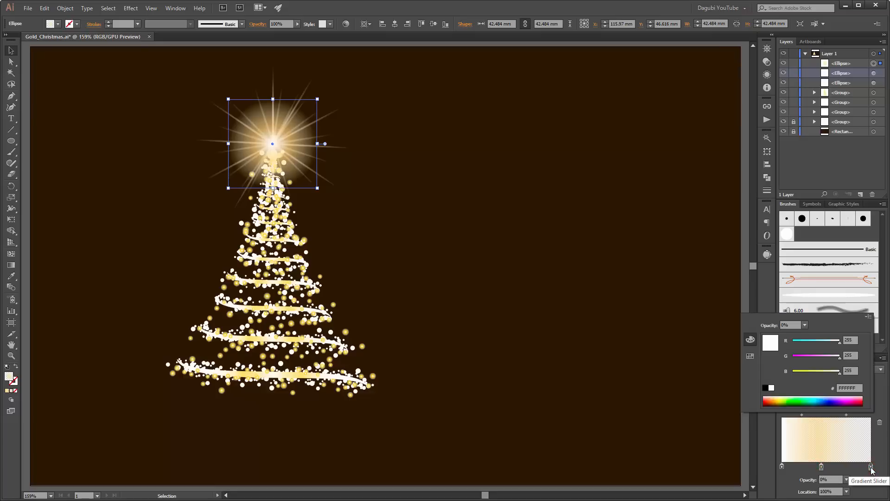
drag(818, 374, 832, 359)
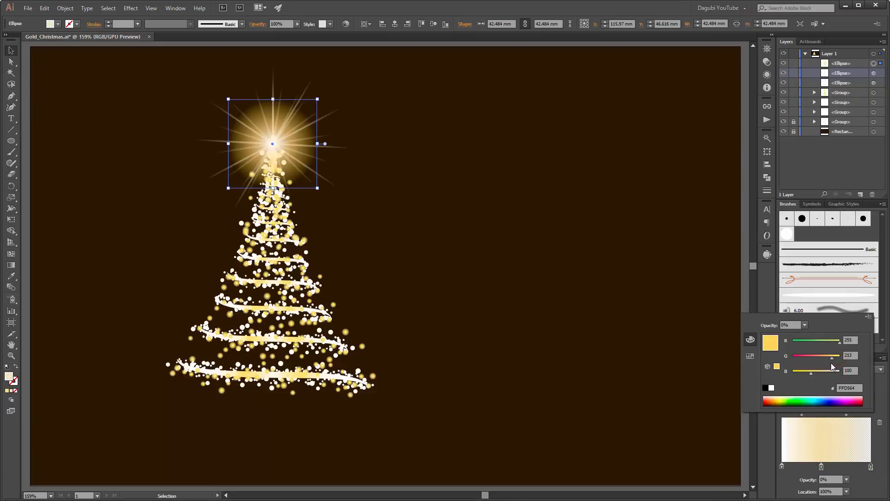
click(884, 486)
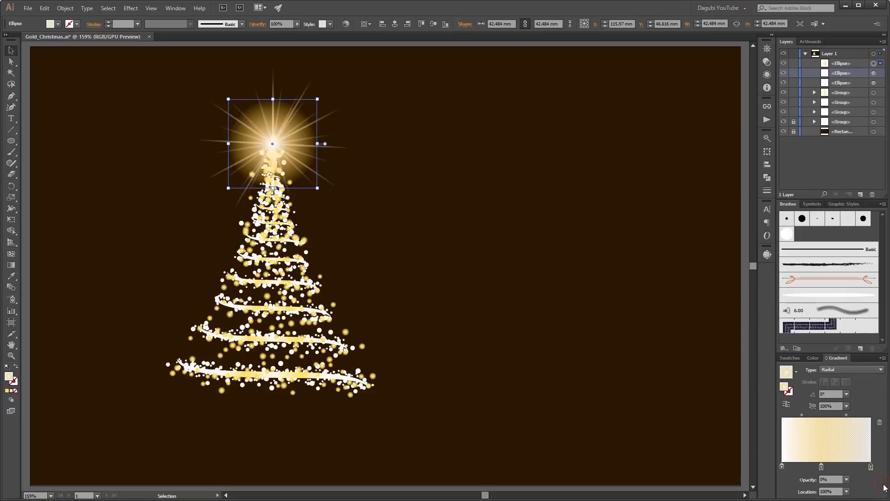
click(710, 318)
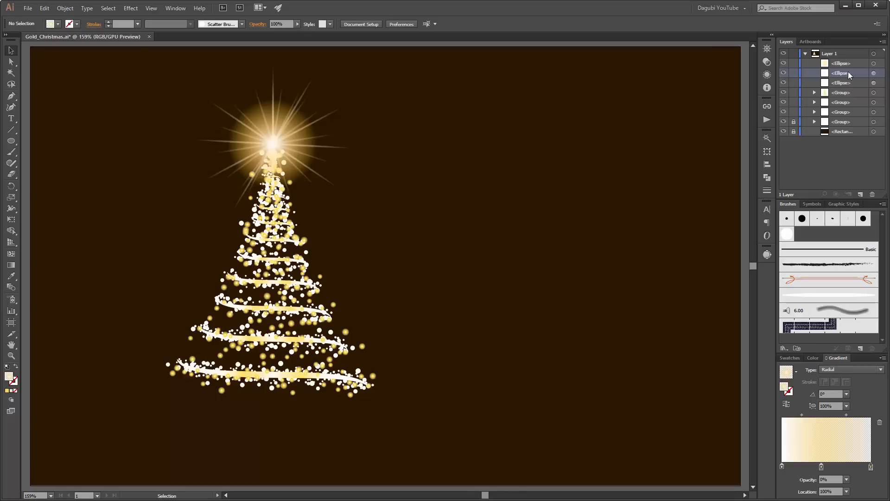
Step: Set the opacity of the golden glow circle at the treetop to 71% and deselect it
drag(874, 63, 870, 74)
click(297, 25)
drag(298, 31, 286, 34)
click(656, 152)
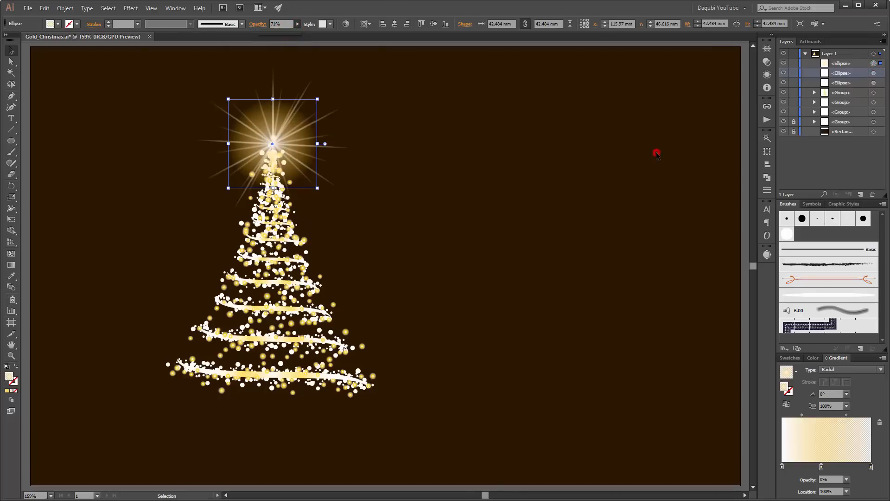
click(654, 153)
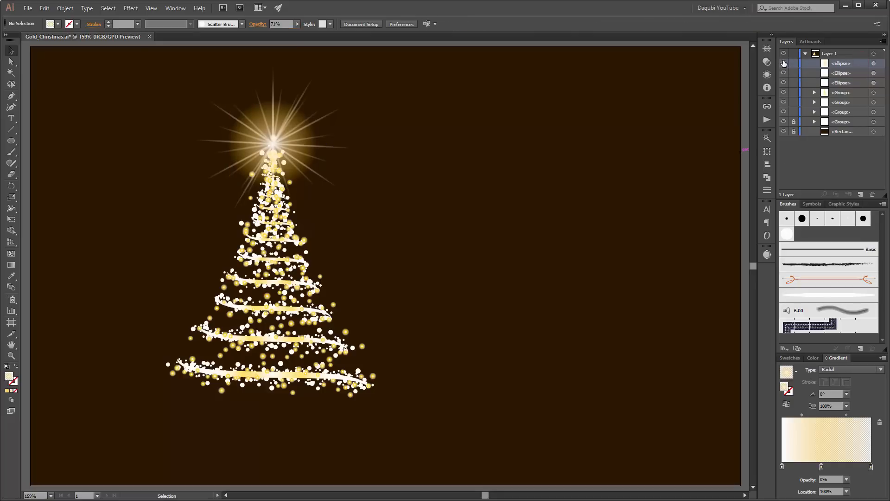
Step: Unlock the group of curved tree lines and collect all tree, starburst and glow objects in a new layer
drag(784, 63, 785, 112)
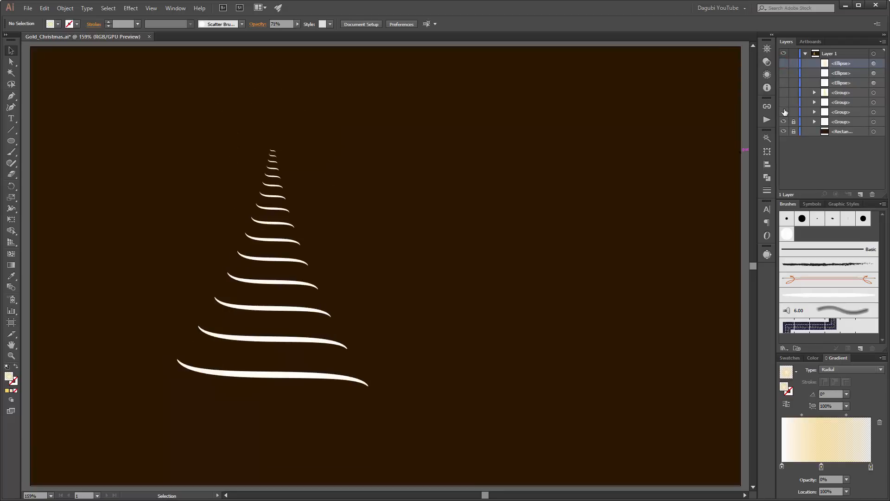
click(794, 122)
drag(784, 114, 784, 64)
shift+click(861, 122)
click(883, 41)
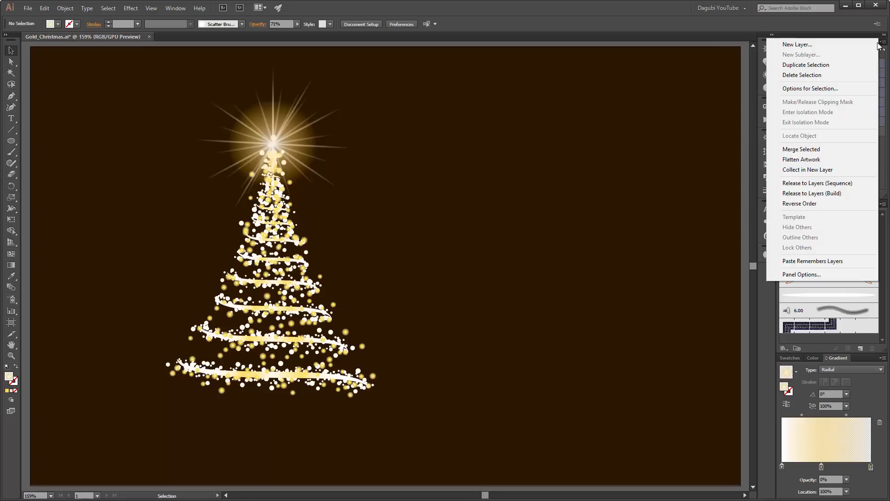
click(808, 170)
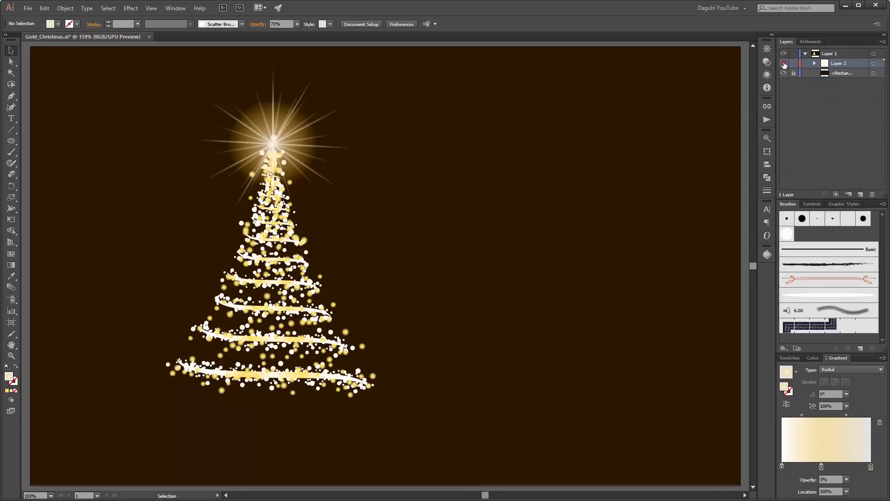
Step: Lock Layer 2 containing the Christmas tree and unlock the dark brown background rectangle
click(784, 63)
click(784, 63)
click(794, 64)
click(794, 73)
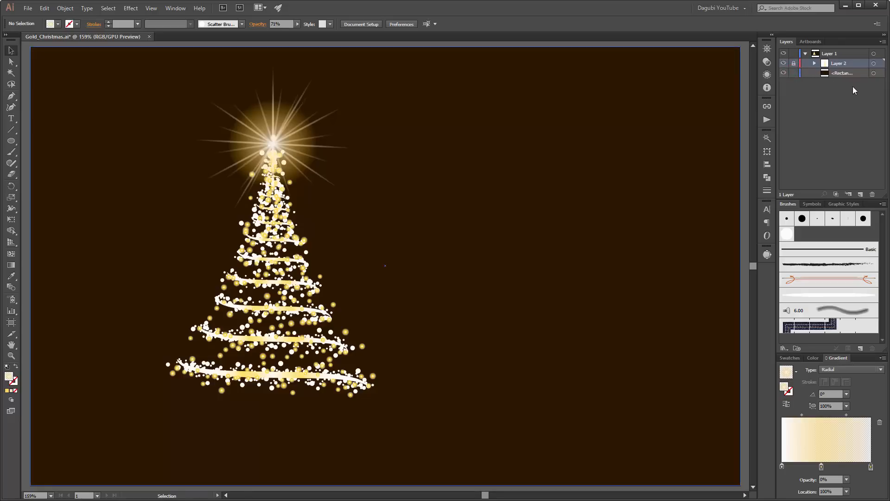
Step: Duplicate the dark brown background rectangle within Layer 1
click(784, 73)
click(784, 74)
click(855, 73)
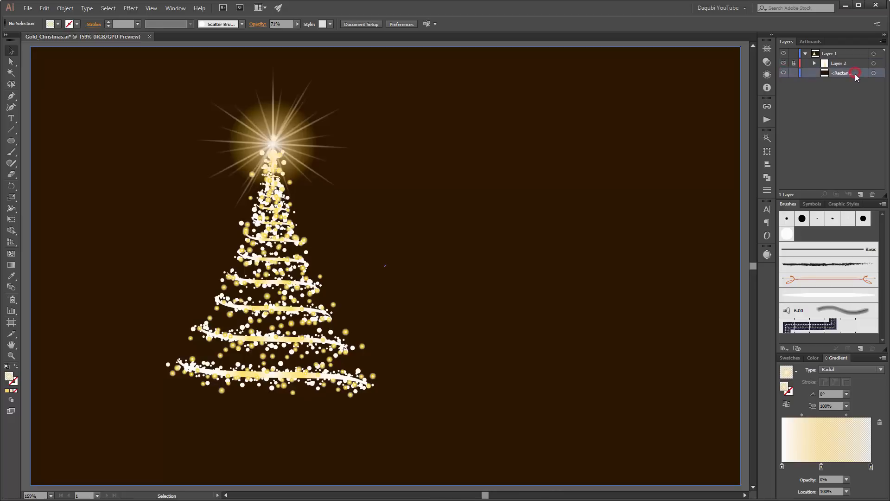
drag(855, 75, 861, 195)
Step: Shrink the upper rectangle copy from its top edge to a bottom band about 50 mm high and fill it white, FFFFFF
click(874, 74)
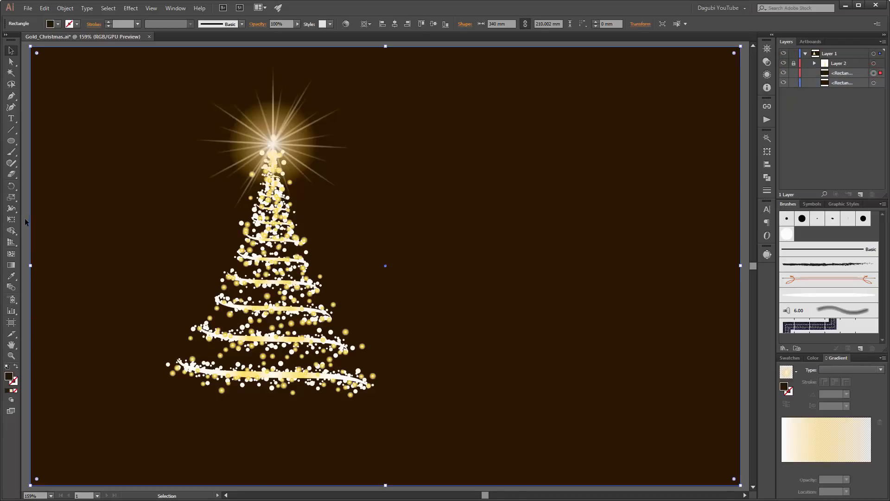
click(11, 218)
drag(387, 47, 372, 381)
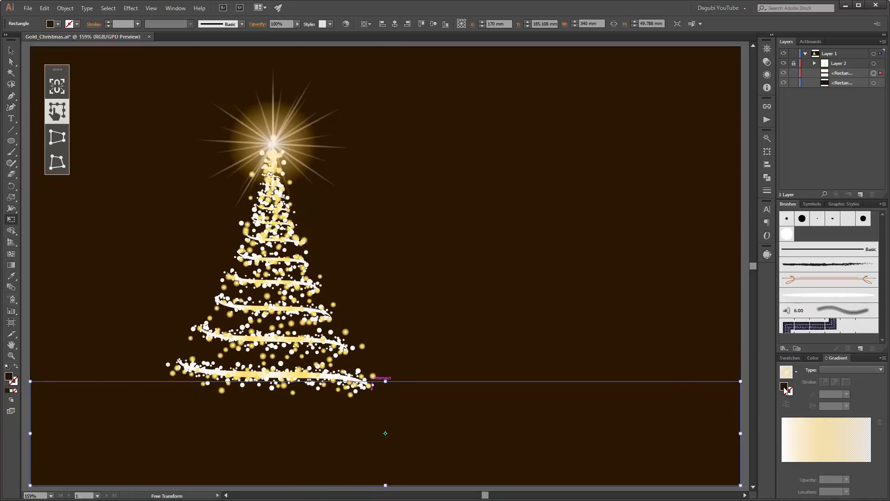
click(815, 358)
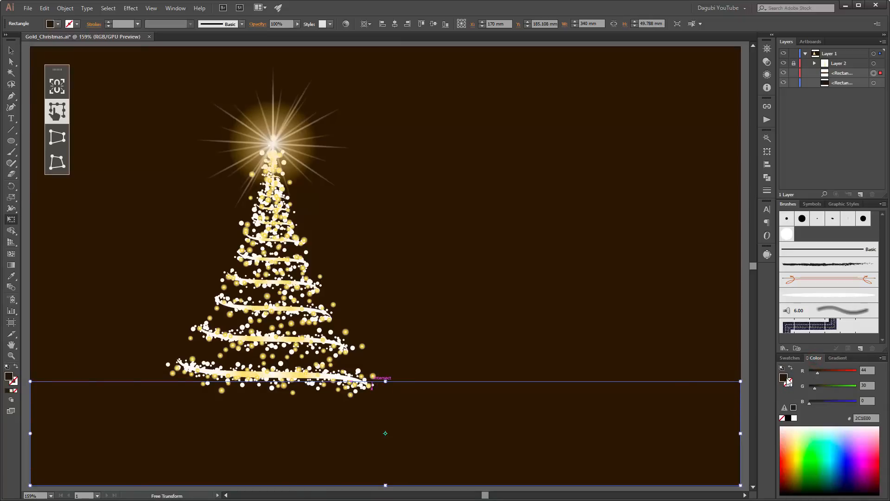
click(794, 418)
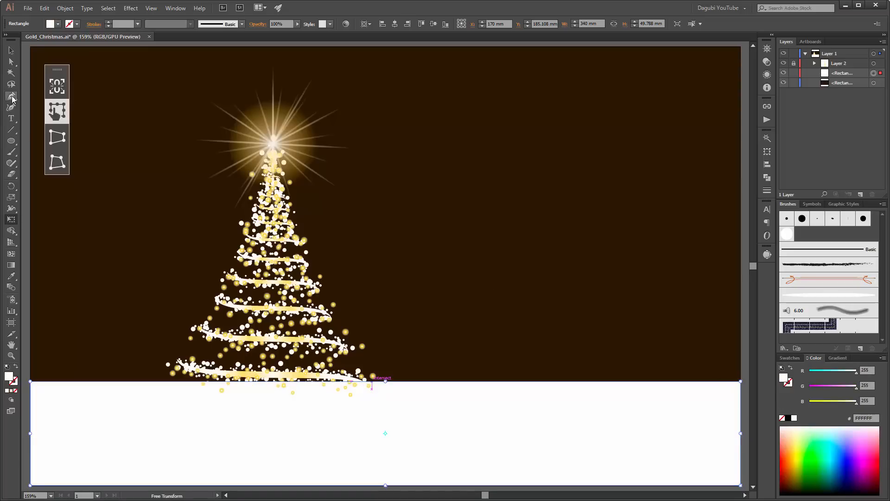
Step: Add an anchor point at the middle of the white band's top edge and pull out its handles to form a smooth wave
click(12, 97)
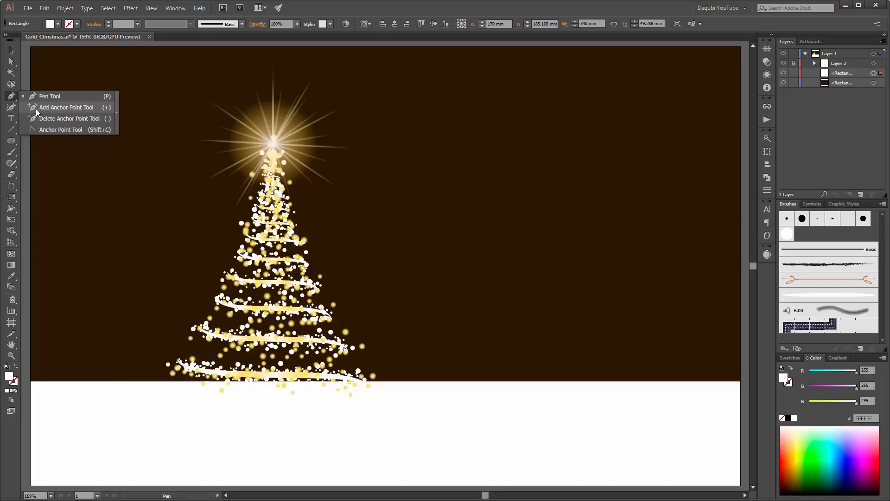
click(72, 108)
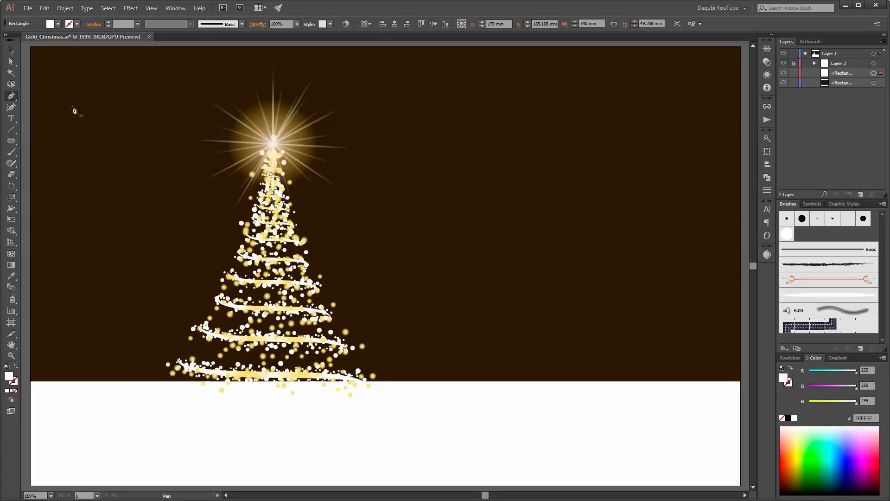
click(386, 381)
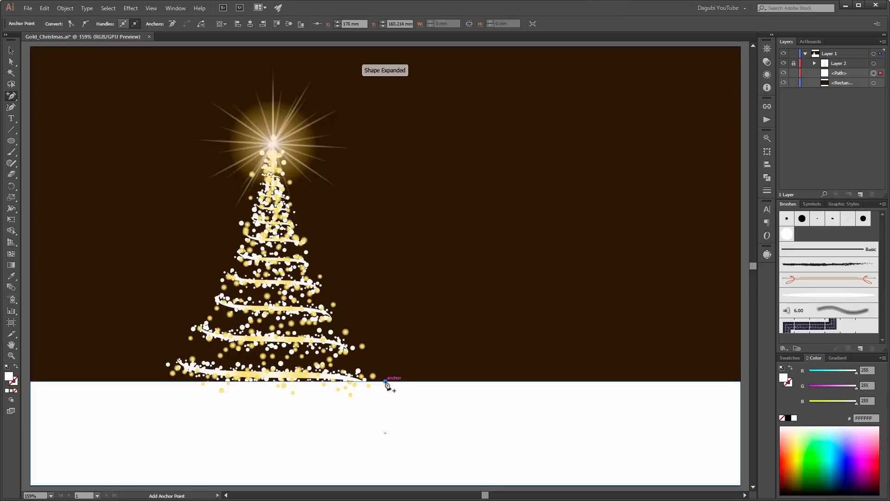
ctrl+click(419, 398)
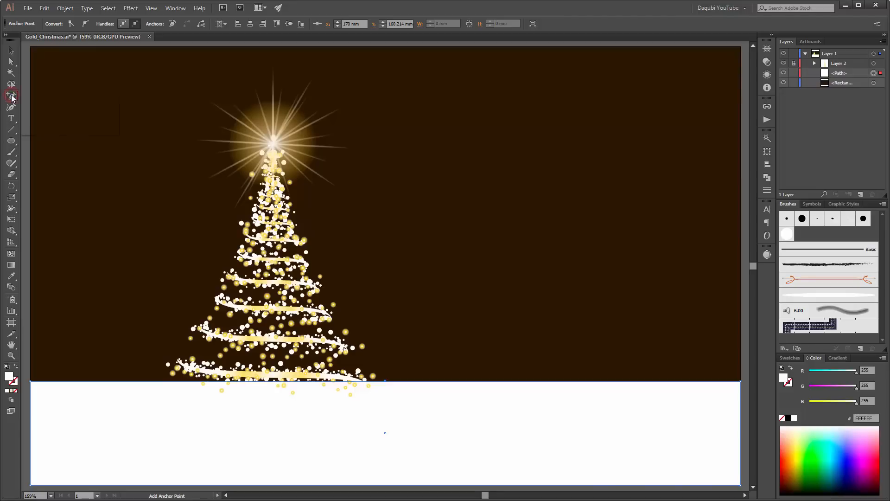
click(12, 96)
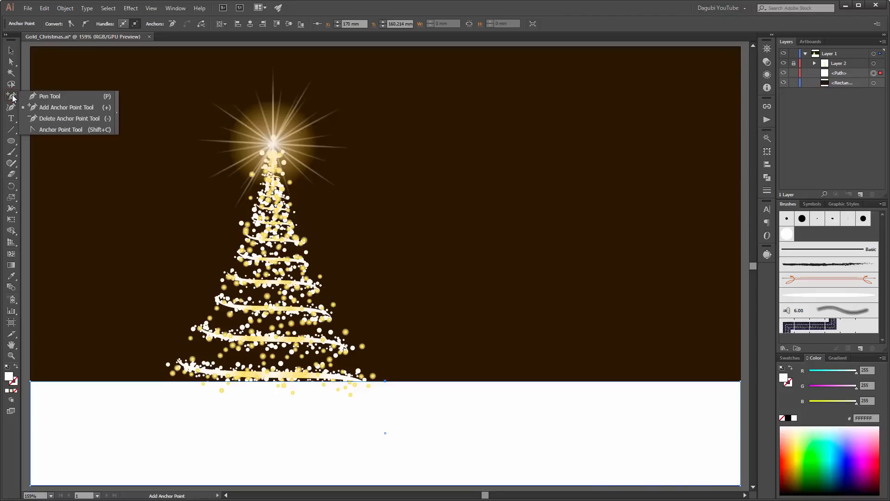
click(52, 129)
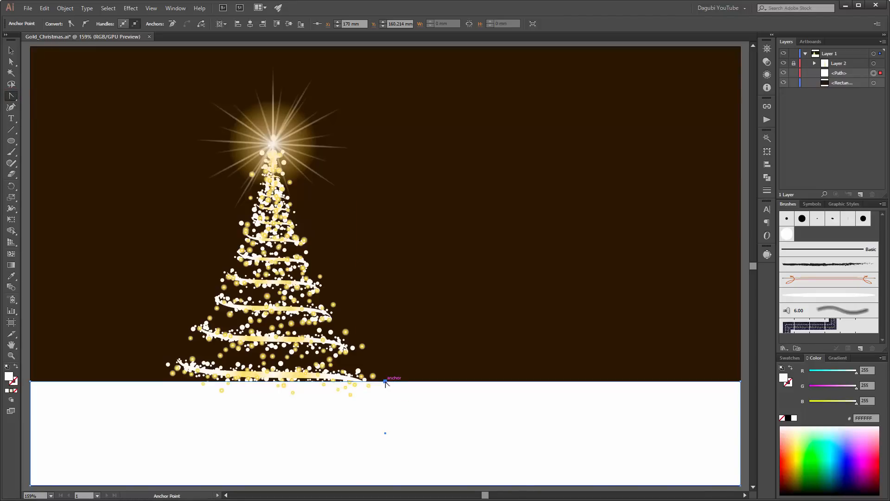
drag(385, 382, 607, 323)
Step: Lower the upper-right corner anchor of the white snow shape to about Y 182 mm
click(11, 62)
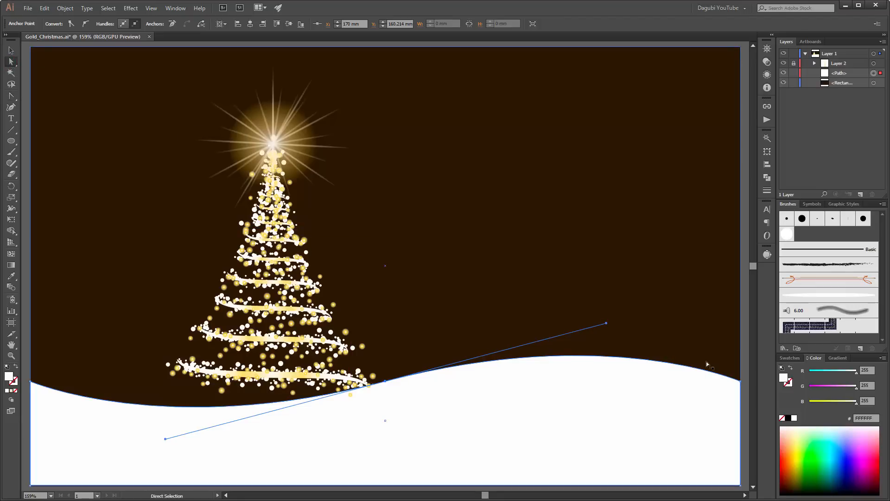
click(740, 380)
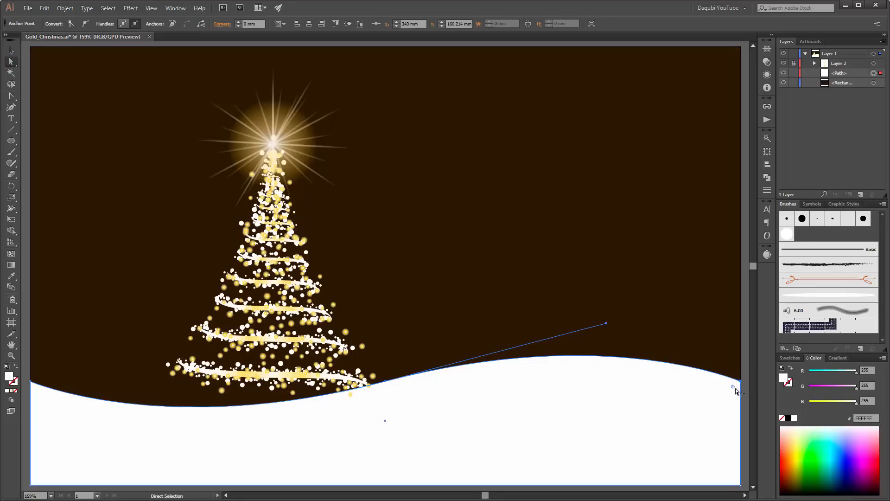
key(Down)
key(Down)
key(Down)
key(Down)
key(Down)
key(Down)
key(Down)
key(Down)
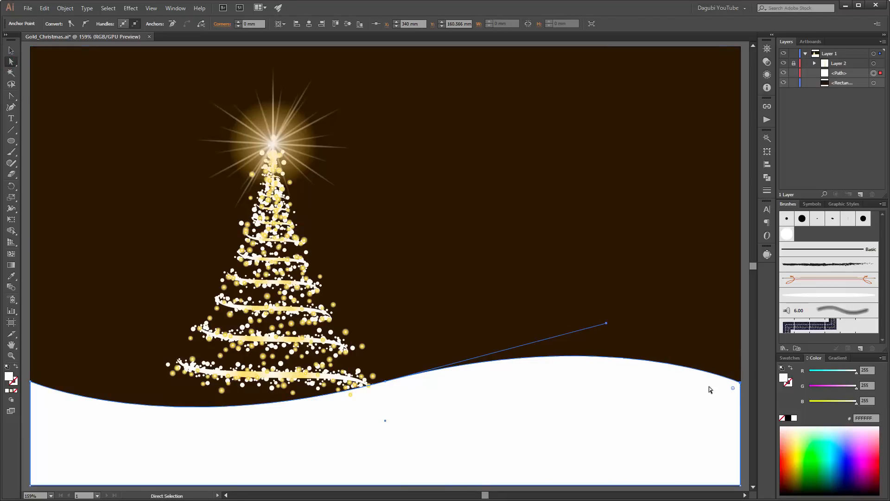
key(Down)
key(Down)
key(Down)
key(Down)
key(Down)
key(Down)
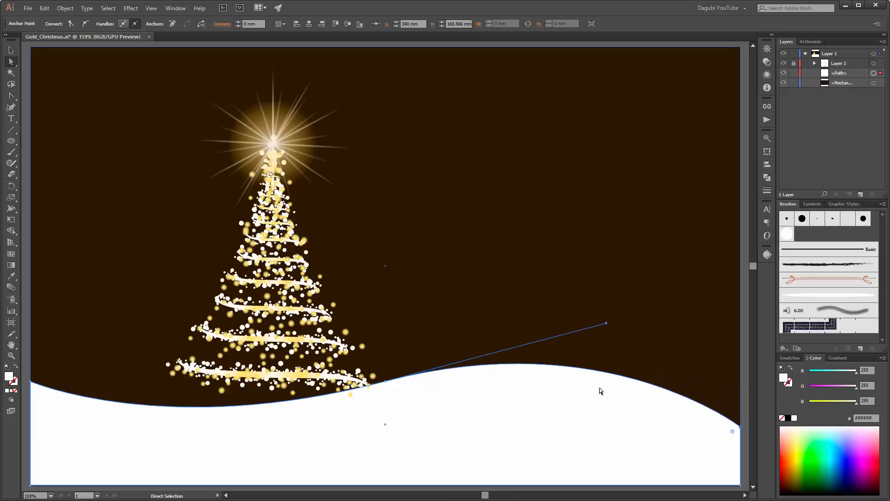
Step: Raise the snow shape's upper-left anchor to about Y 144.7 mm and flatten the middle anchor's curve handles slightly
click(31, 382)
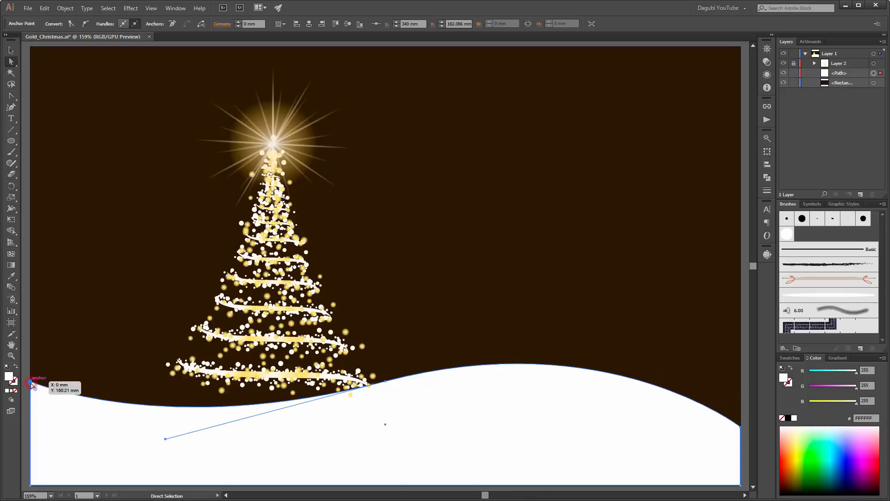
key(Up)
key(Up)
key(Up)
key(Up)
key(Up)
key(Up)
key(Up)
key(Up)
key(Up)
key(Up)
key(Up)
key(Up)
key(Up)
key(Up)
key(Up)
key(Up)
key(Up)
key(Up)
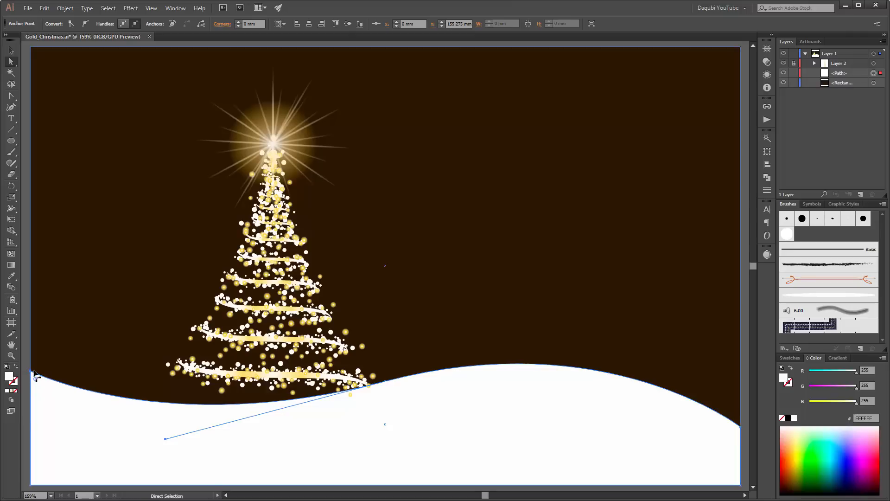
key(shift+Up)
key(shift+Up)
key(shift+Up)
key(shift+Up)
key(shift+Up)
key(shift+Up)
key(shift+Up)
key(shift+Up)
key(shift+Down)
key(shift+Down)
key(shift+Down)
key(shift+Down)
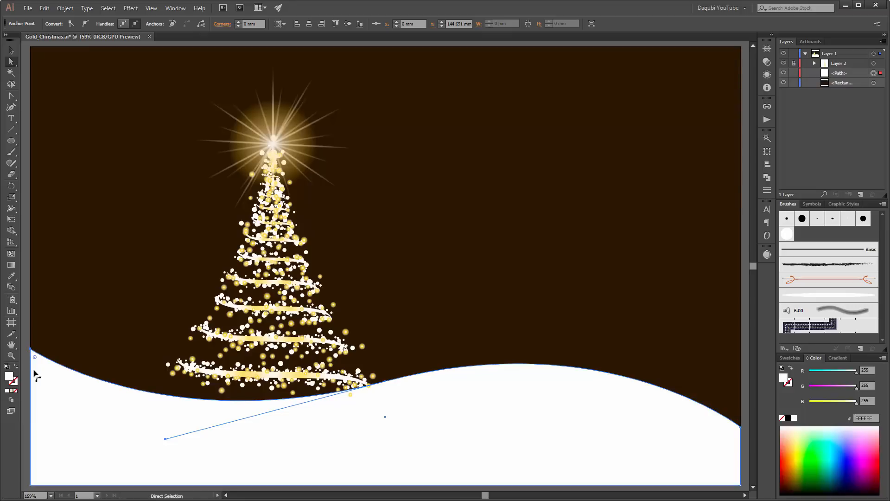
click(385, 381)
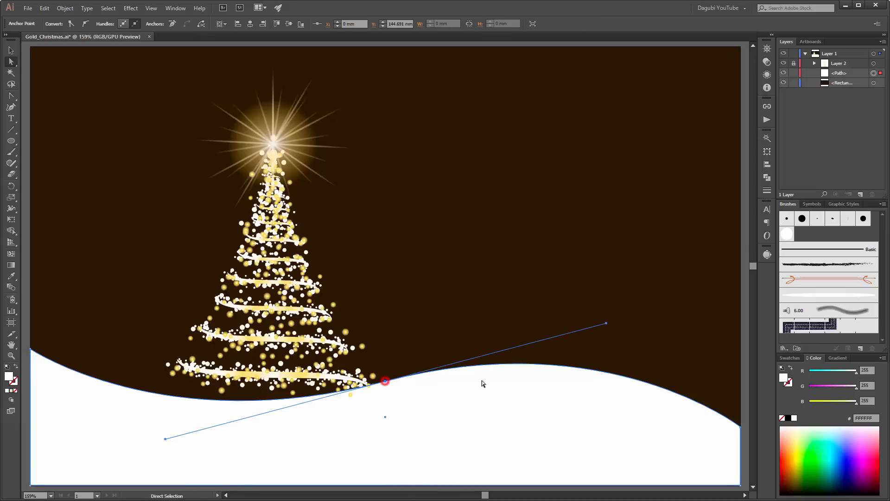
drag(607, 323, 599, 336)
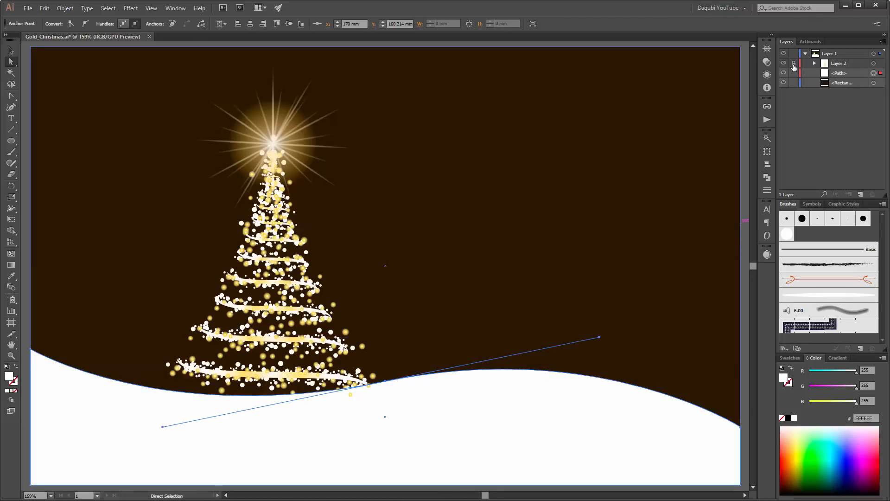
Step: Unlock Layer 2 and move the whole Christmas tree left to about X 97 mm
click(841, 63)
click(873, 63)
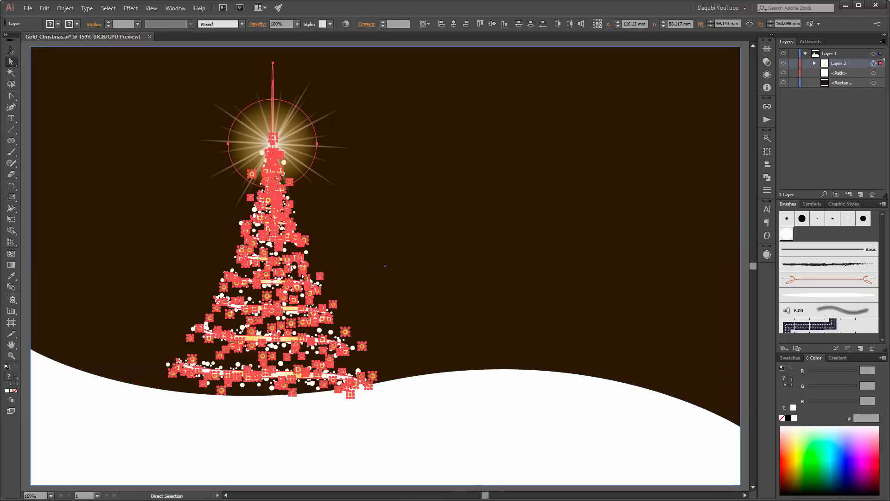
click(11, 50)
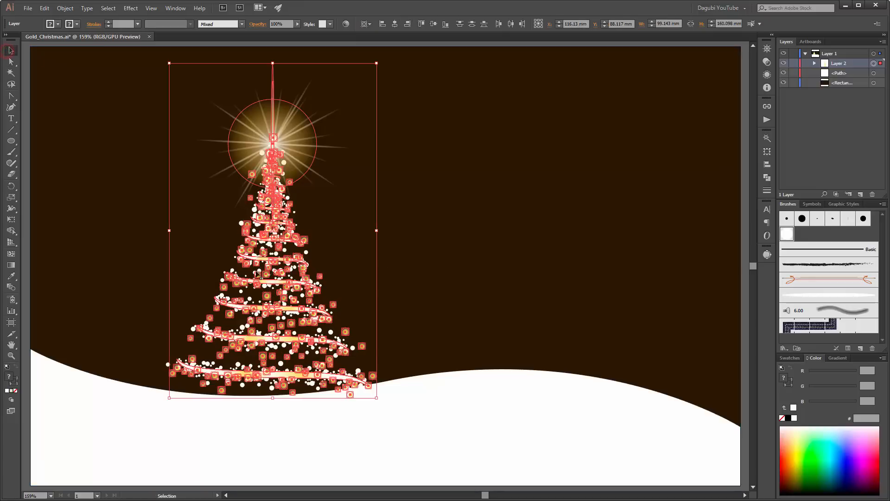
drag(265, 281, 230, 281)
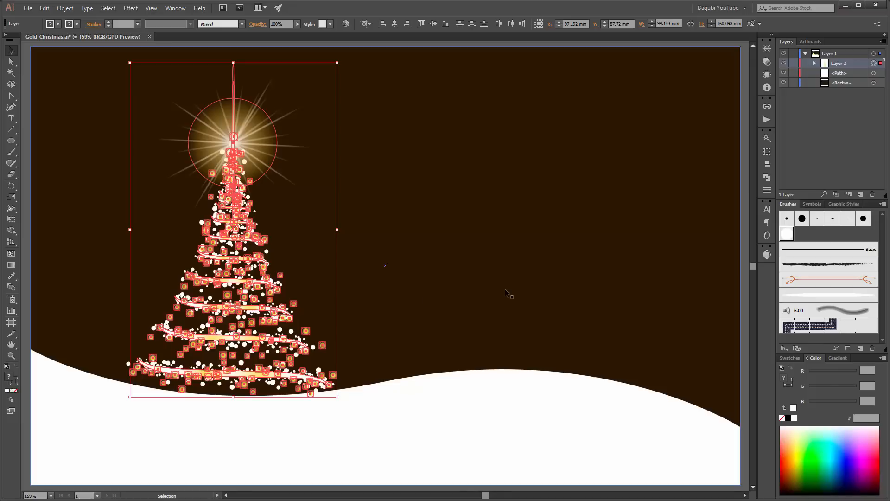
click(496, 275)
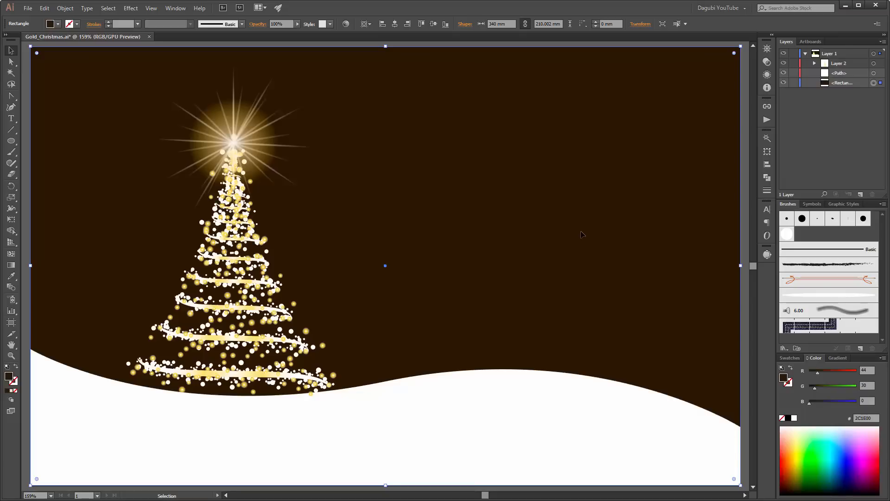
Step: Raise the snow shape's upper-right anchor to about Y 171.5 mm
click(736, 444)
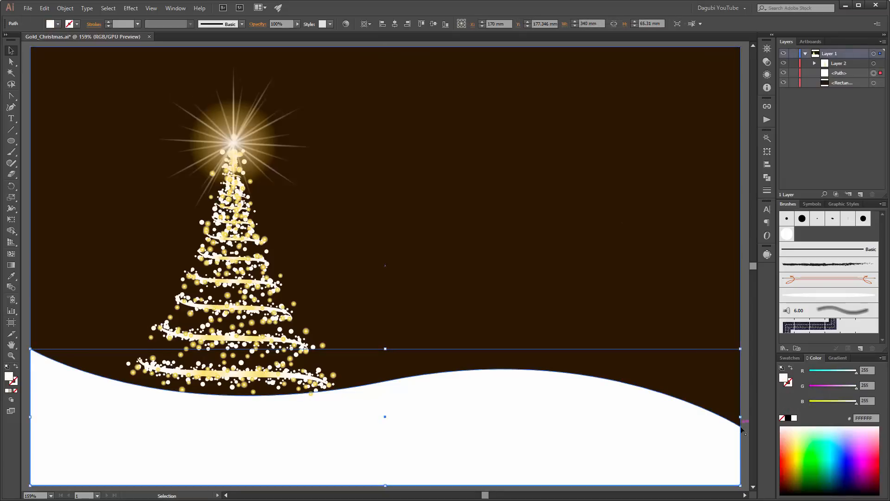
key(a)
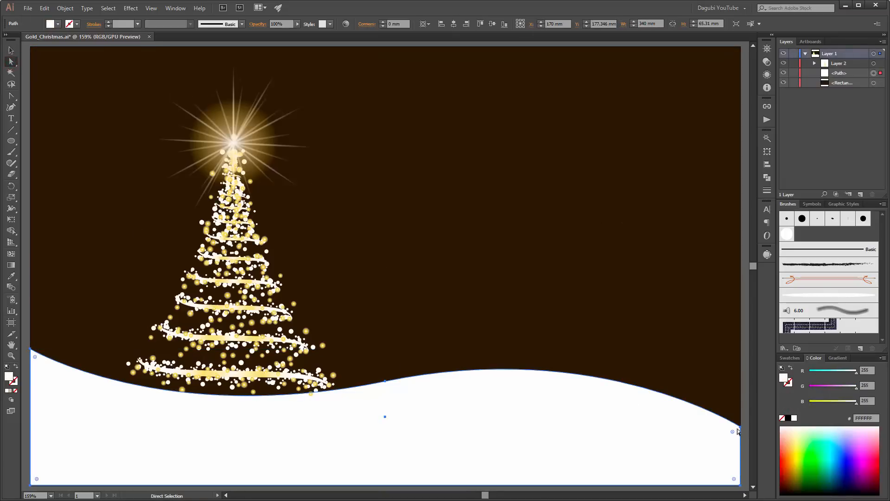
click(738, 428)
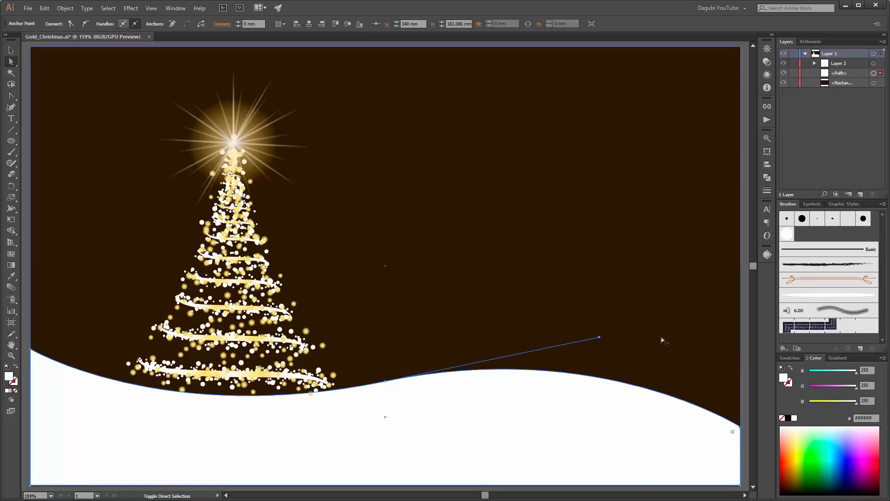
key(Up)
key(Up)
key(Up)
key(Up)
key(Up)
key(Up)
key(Up)
key(Up)
key(Up)
key(Up)
key(shift+Up)
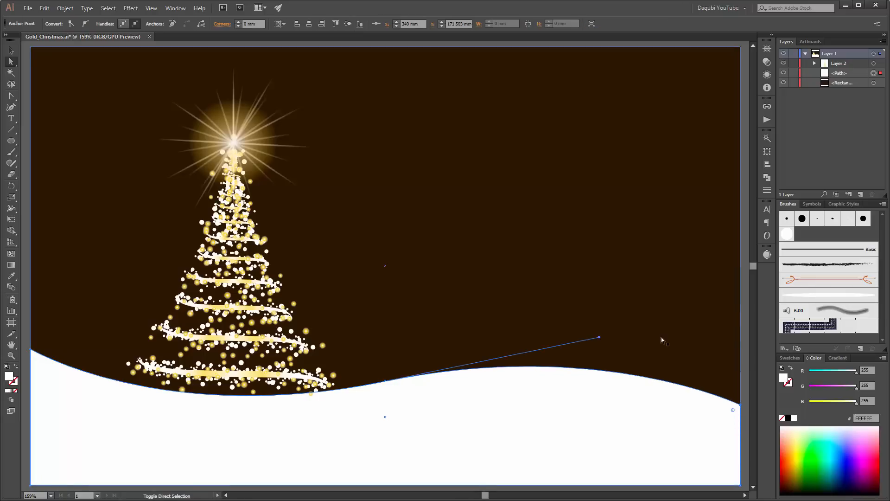
Step: Lock both the tree's Layer 2 and the white snow path
click(863, 73)
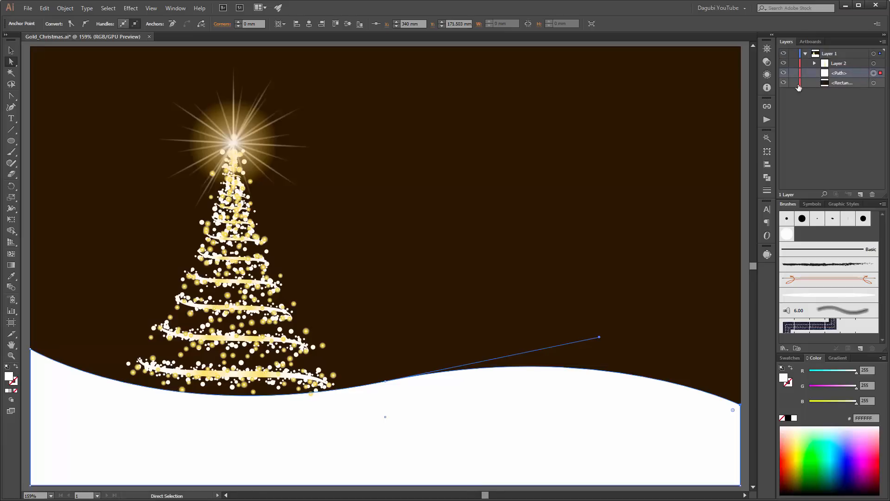
click(794, 65)
click(794, 72)
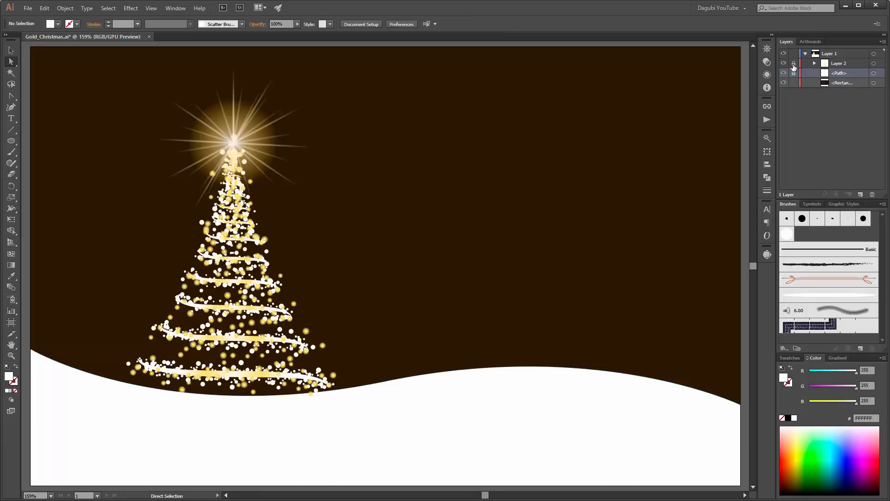
Step: Select the dark brown background rectangle and fill it with the Orange, Yellow gradient preset
click(851, 83)
click(784, 83)
click(784, 83)
click(874, 84)
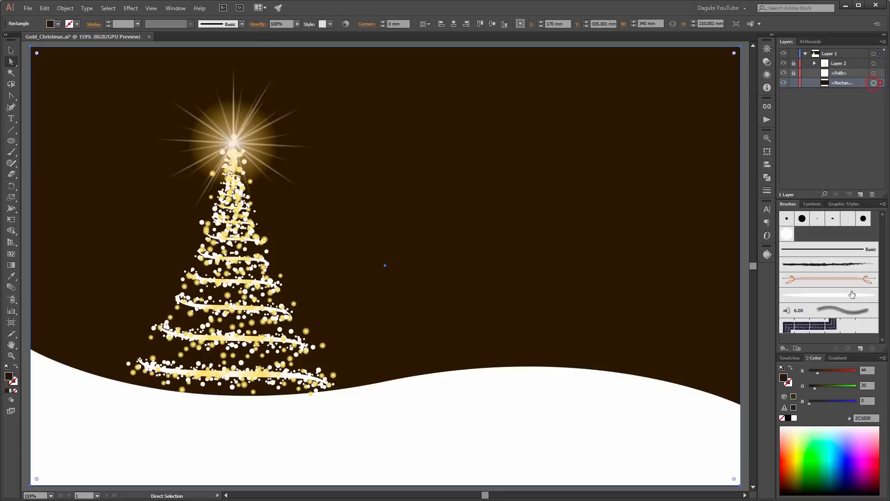
click(835, 358)
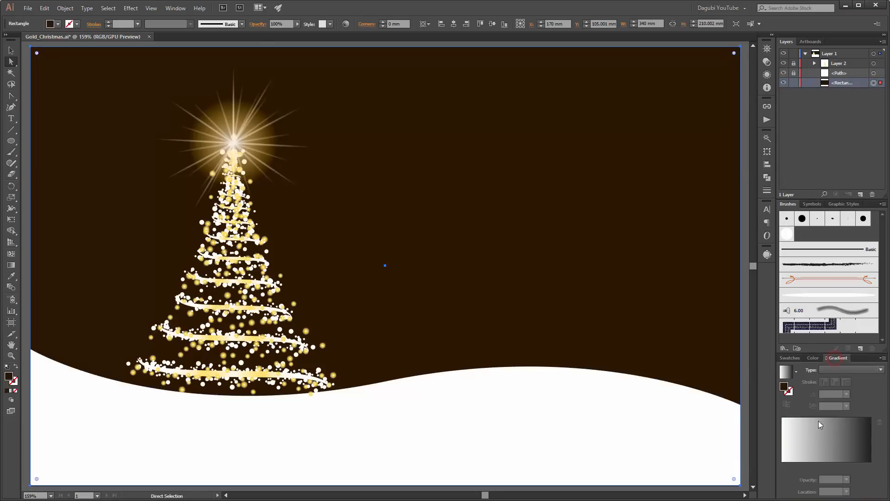
click(796, 372)
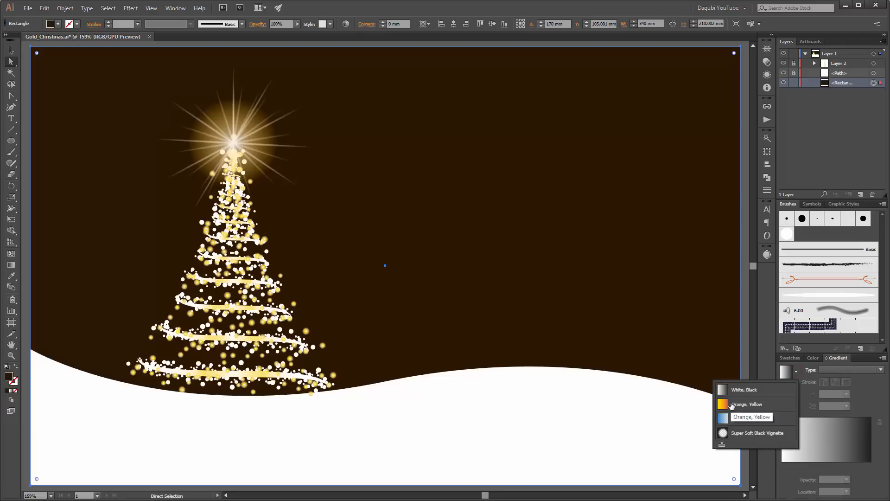
click(747, 405)
Step: Remove the intermediate color stops from the background rectangle's gradient, keeping only its two end stops
drag(860, 465, 837, 494)
click(842, 467)
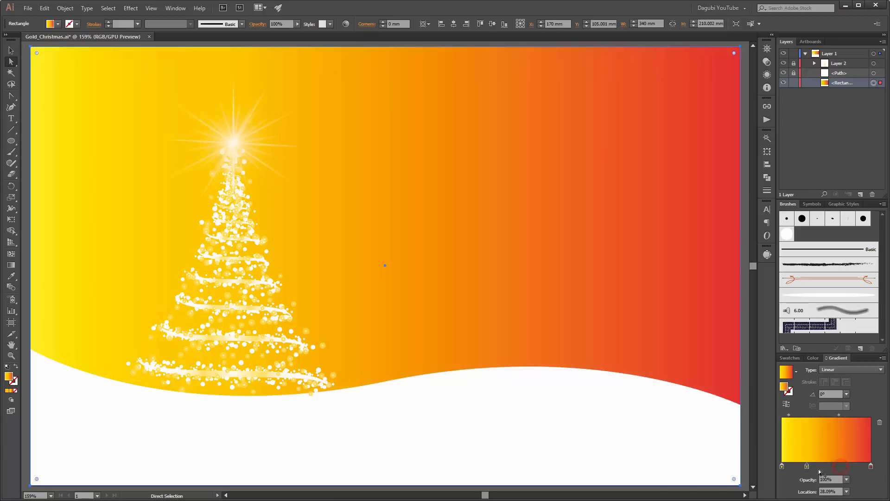
drag(808, 467, 807, 485)
Step: Recolor the red end stop of the background gradient to dark brown, RGB 67, 34, 0
double_click(871, 467)
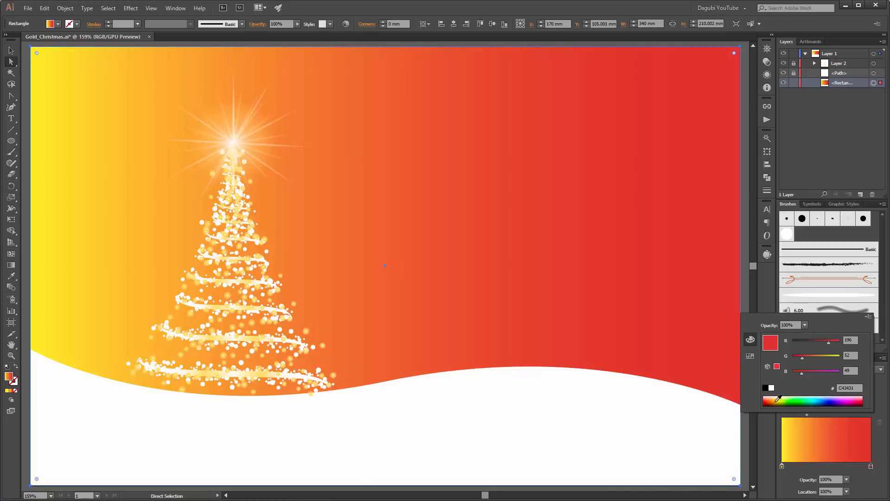
click(778, 400)
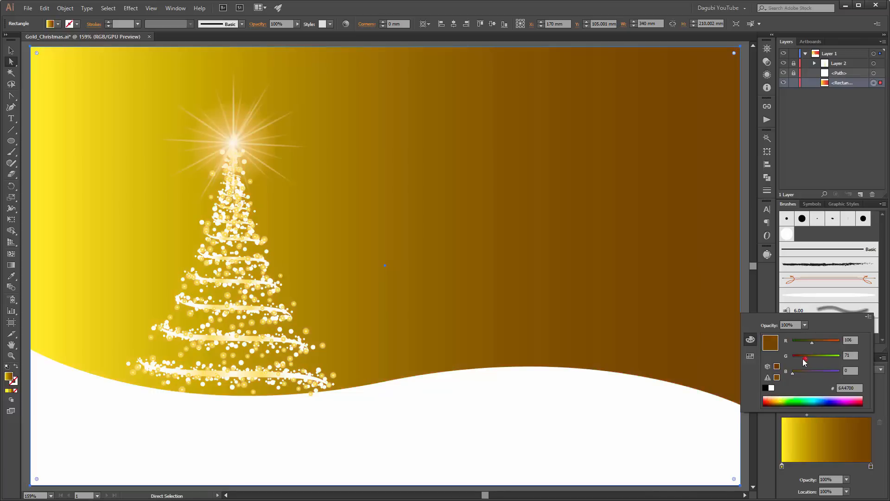
mouse_move(805, 358)
mouse_down()
mouse_move(805, 347)
mouse_move(797, 358)
mouse_up()
click(798, 358)
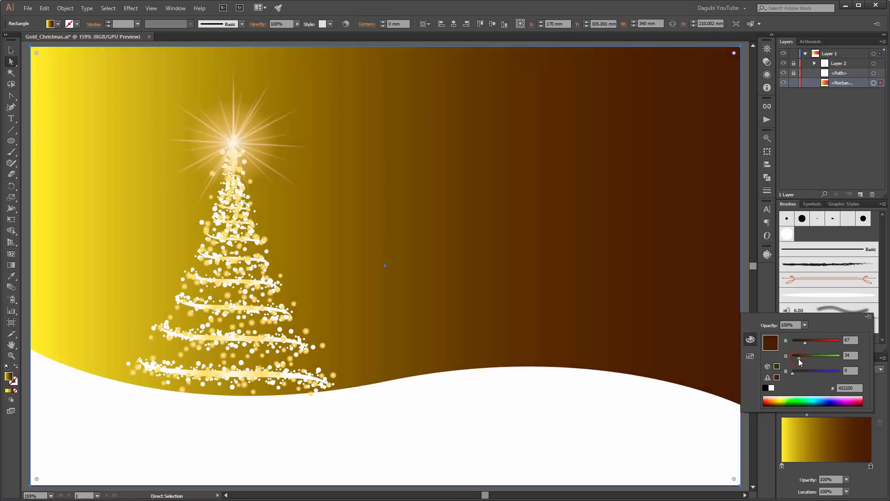
Step: Change the yellow start stop of the background gradient to a deeper golden orange
click(783, 467)
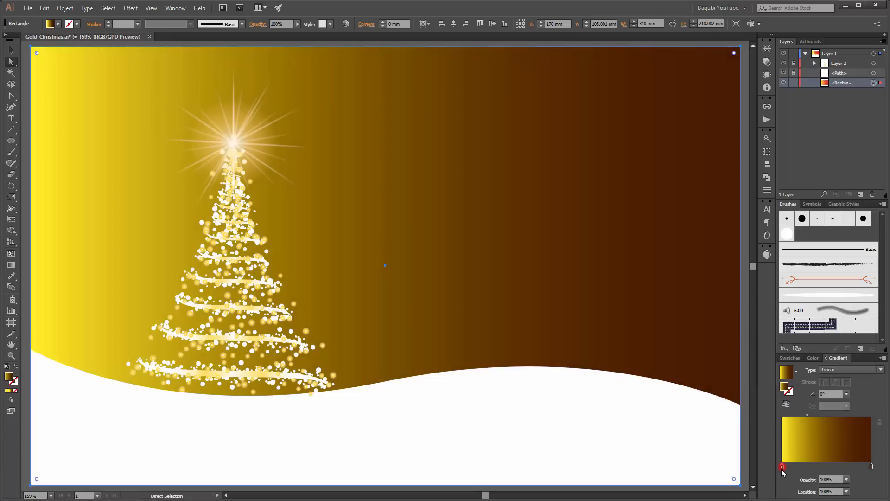
double_click(782, 467)
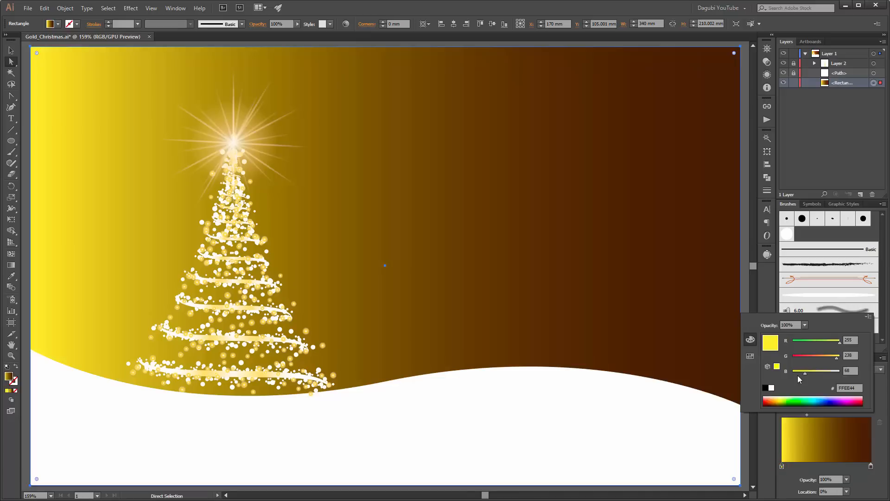
drag(806, 372, 830, 362)
Step: Darken the brown end stop of the background gradient by setting red to 52 and lowering green
click(871, 466)
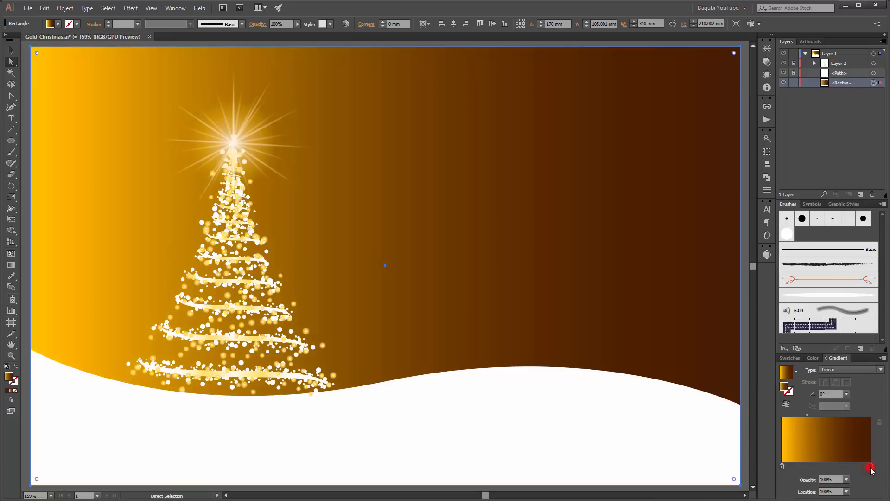
double_click(871, 466)
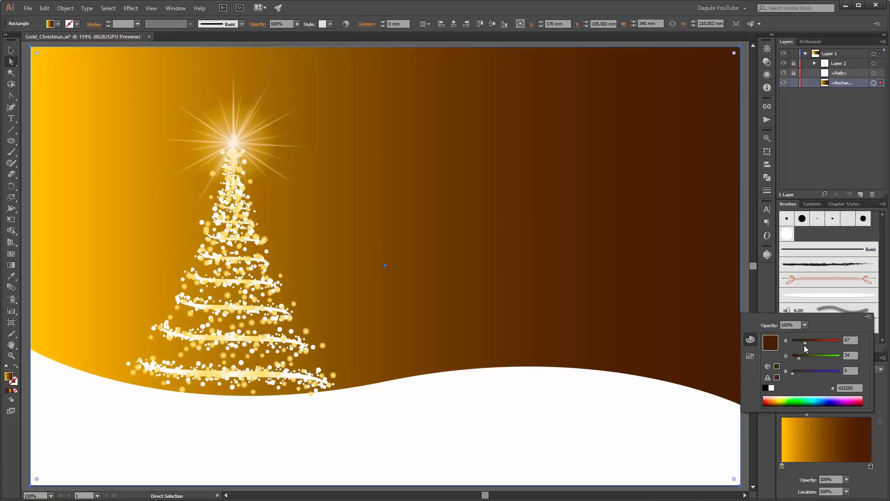
drag(805, 346, 803, 352)
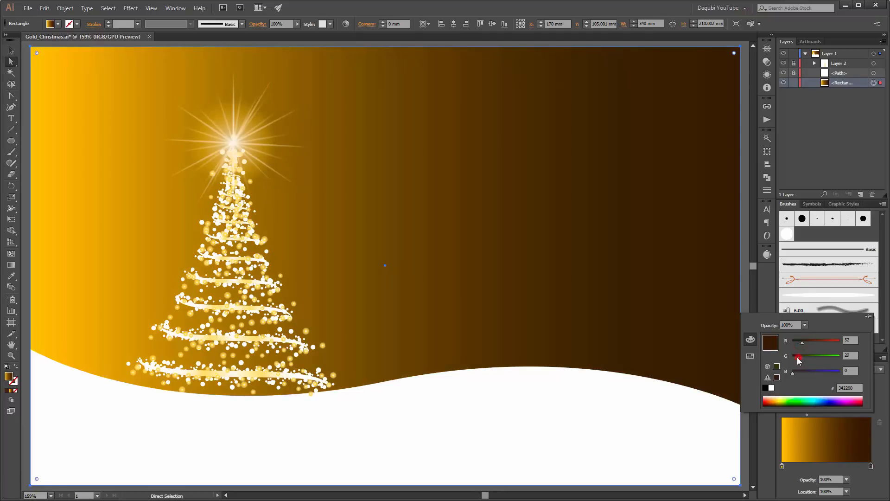
click(882, 477)
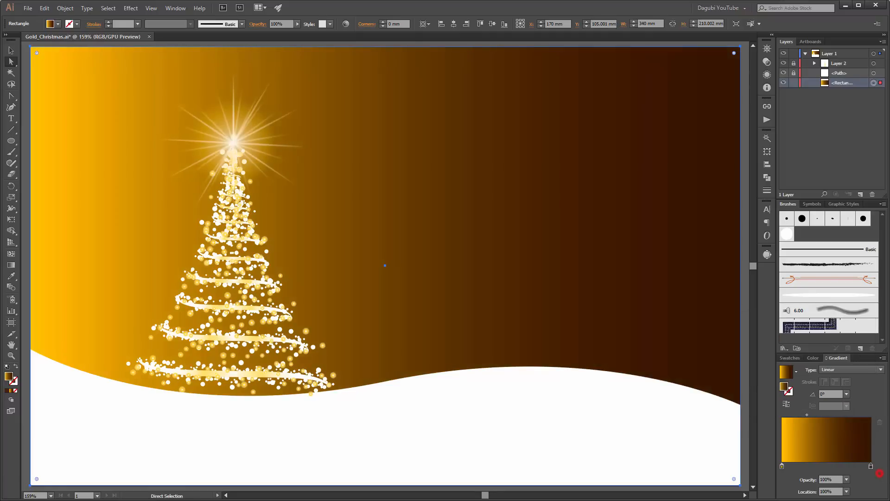
Step: Make the background gradient radial, centered on the tree's star and extending almost to the right edge of the artboard
click(840, 389)
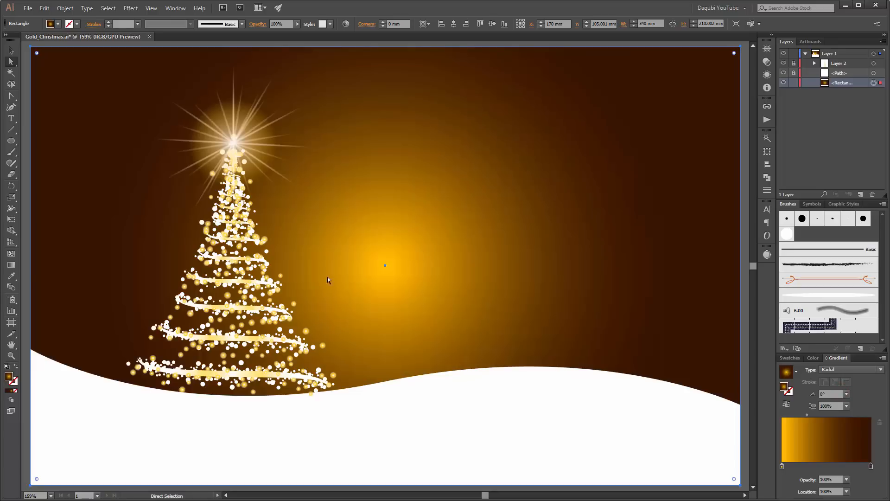
click(10, 267)
mouse_move(467, 269)
mouse_move(464, 268)
mouse_down()
mouse_move(366, 175)
mouse_move(311, 145)
mouse_up()
drag(530, 145, 717, 151)
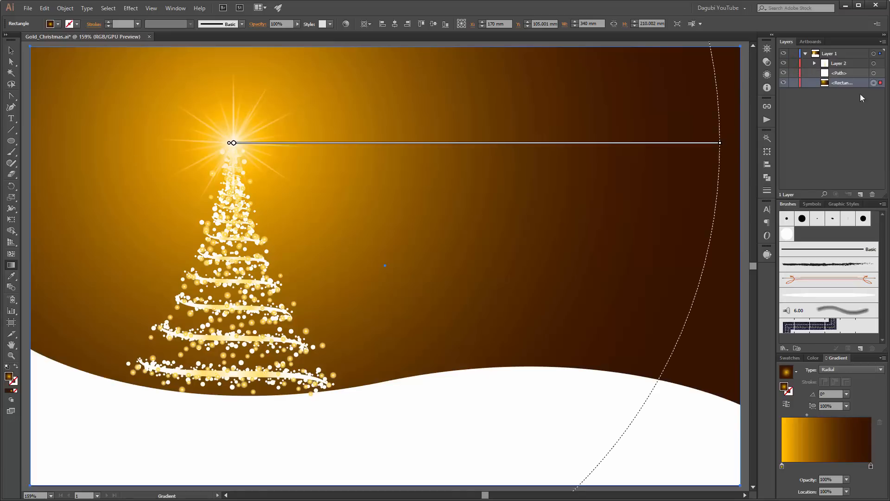
Step: Identify the topmost glow ellipse inside Layer 2, select it and set its opacity to 100%
click(784, 63)
click(784, 63)
click(814, 63)
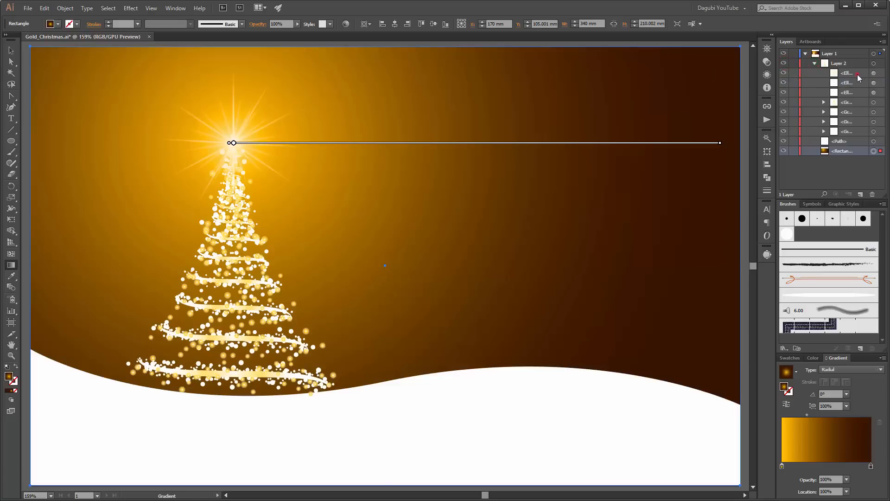
click(784, 73)
click(784, 73)
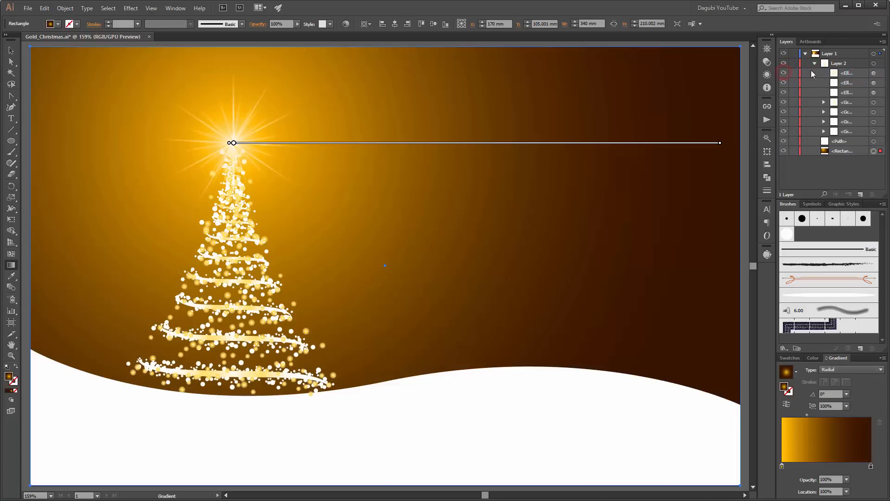
click(874, 73)
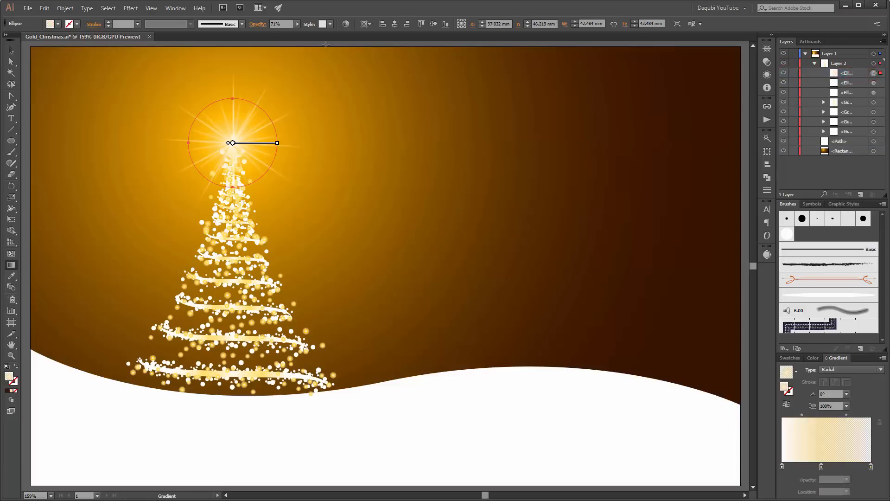
drag(287, 31, 317, 32)
Step: Enlarge the selected glow ellipse around its center to about 65.8 mm in diameter
click(11, 130)
click(12, 219)
drag(277, 99, 300, 74)
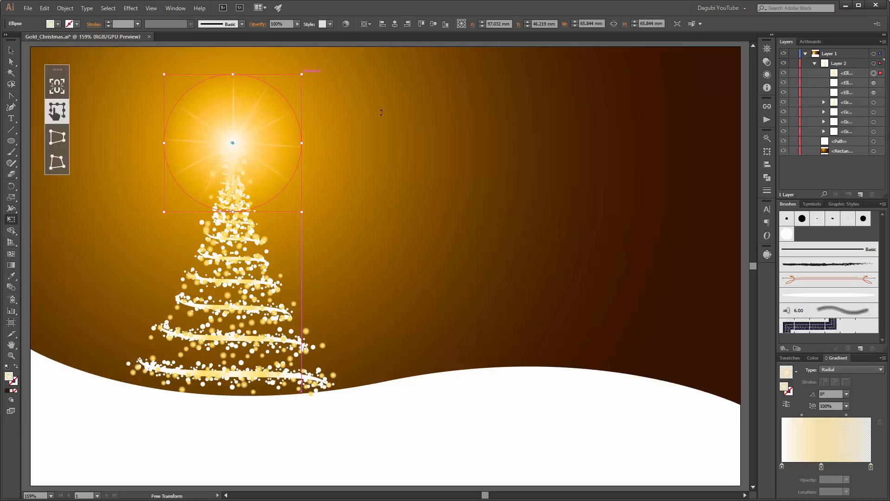
Step: Deselect all artwork, fit the artboard in view and collapse Layer 2
ctrl+click(640, 455)
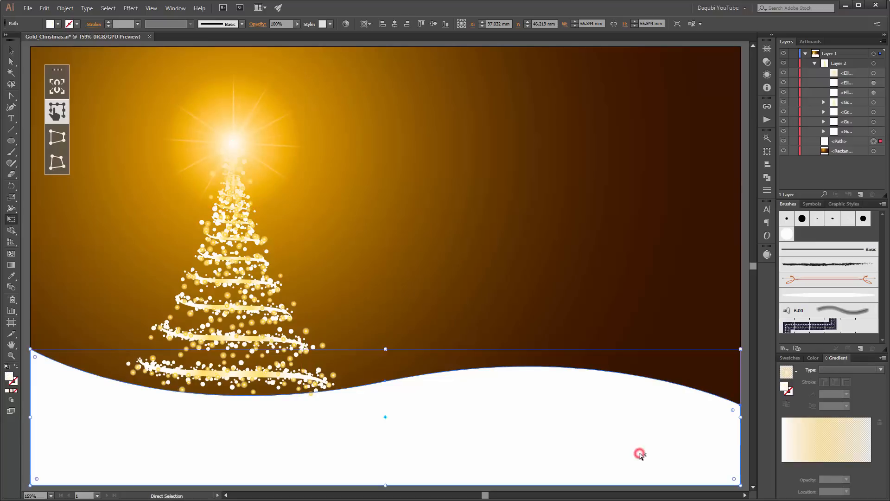
scroll(619, 262, down, 4)
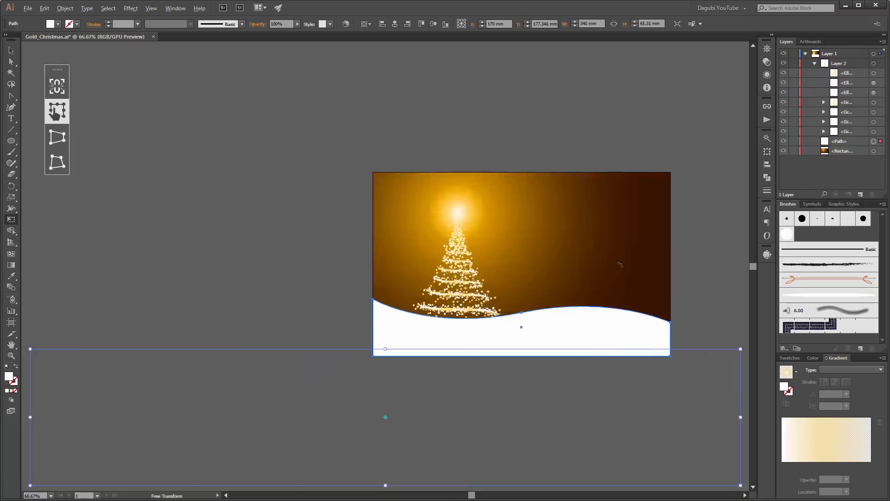
click(721, 149)
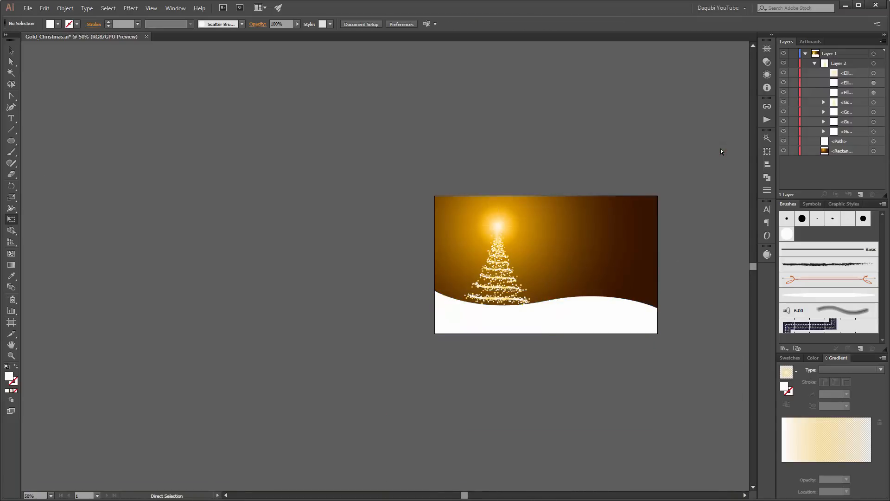
key(ctrl+0)
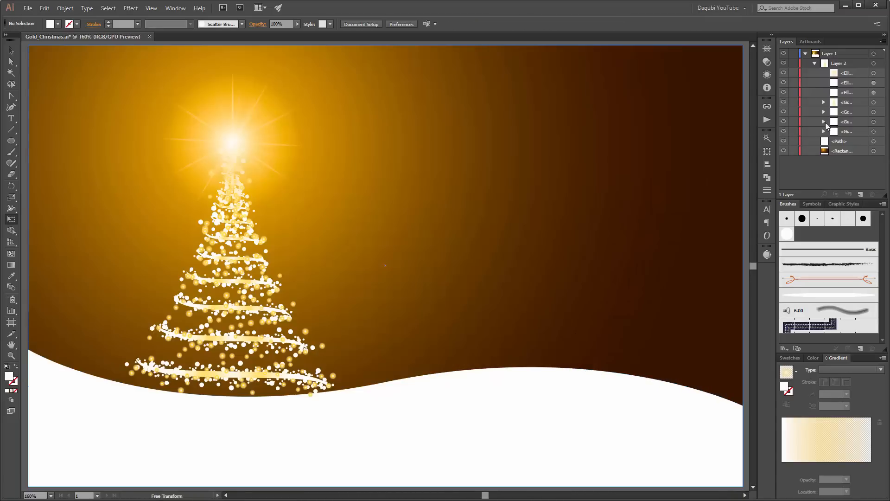
click(814, 63)
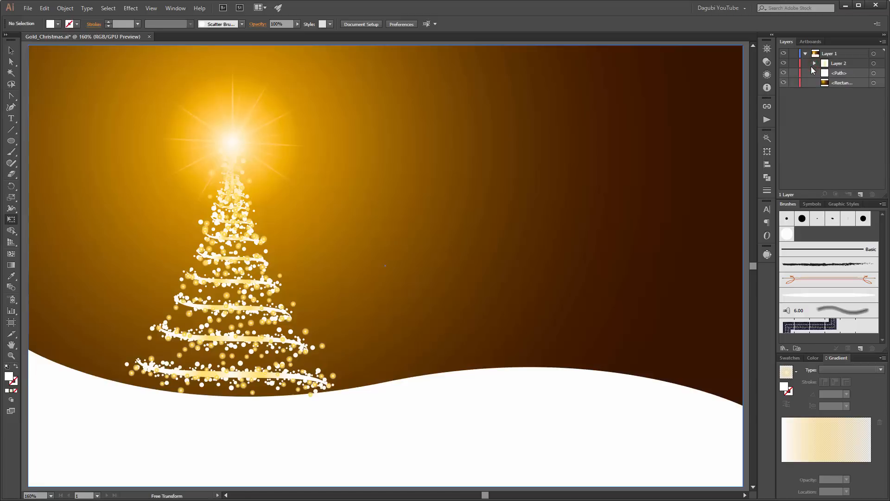
key(v)
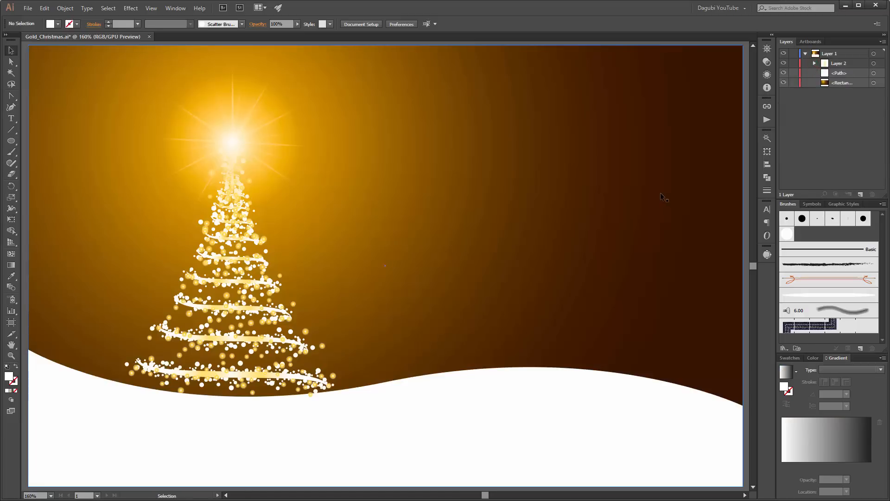
Step: Draw a circle about 26.2 mm in diameter to the right of the tree's star and fill it with the white-to-black linear gradient
click(11, 141)
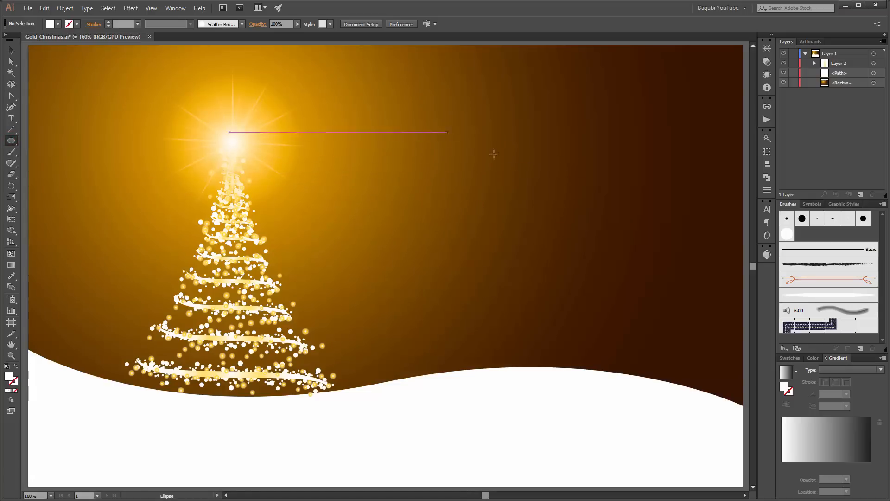
drag(427, 126, 478, 181)
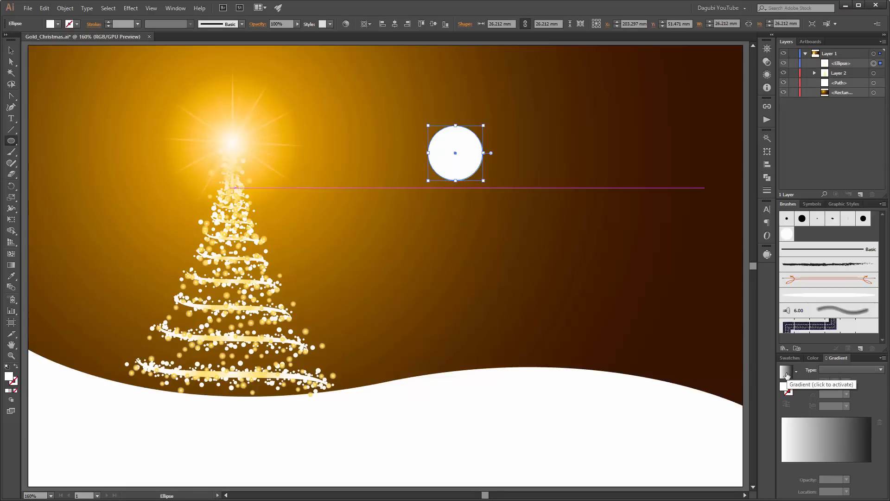
click(787, 374)
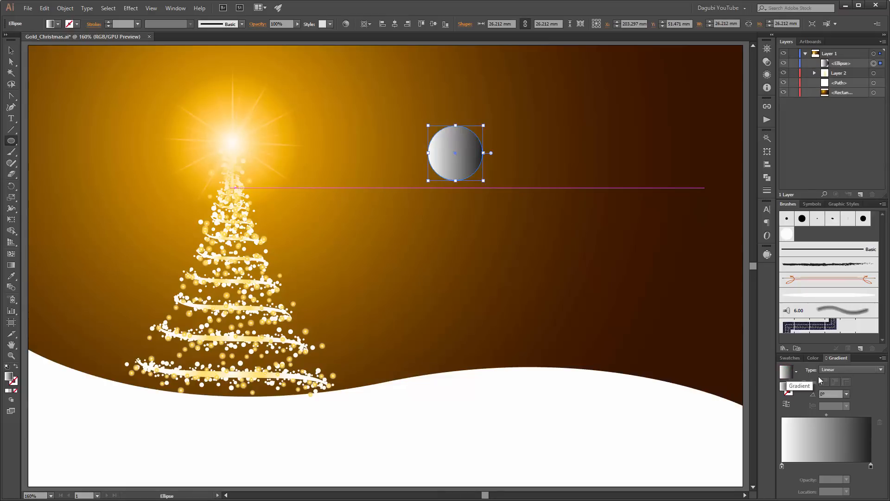
Step: Change the black end stop of the circle's gradient to white
click(871, 468)
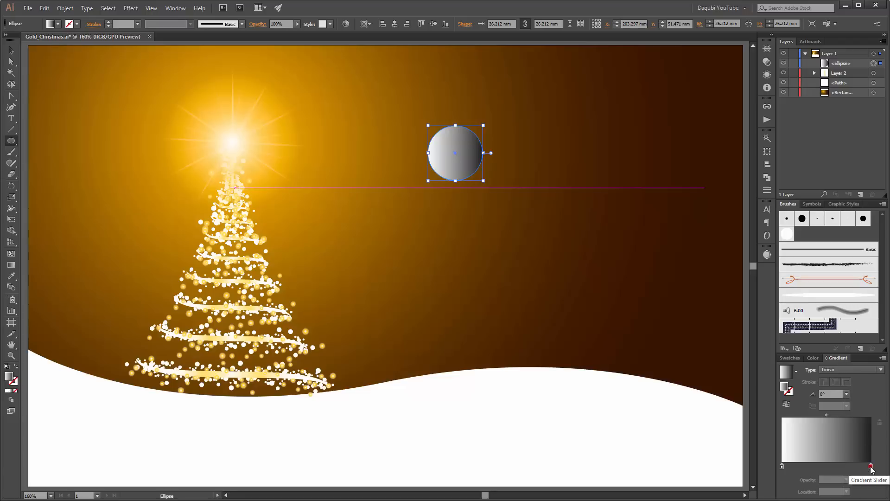
double_click(871, 468)
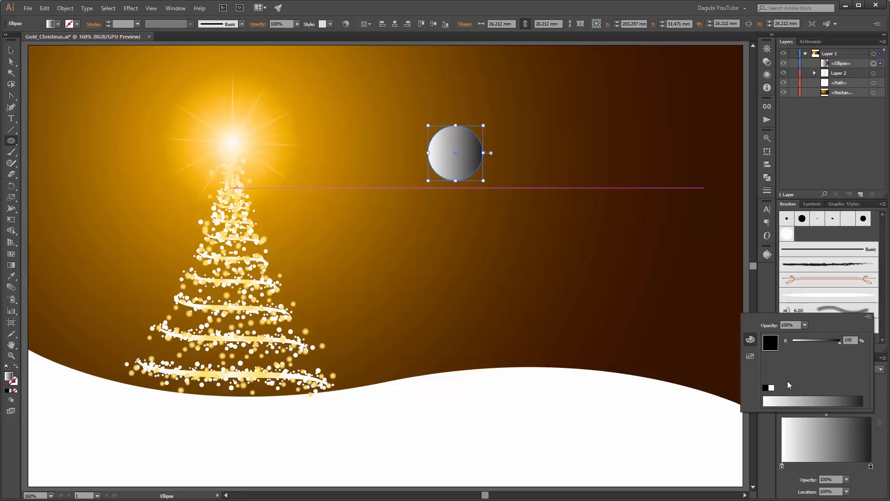
click(772, 388)
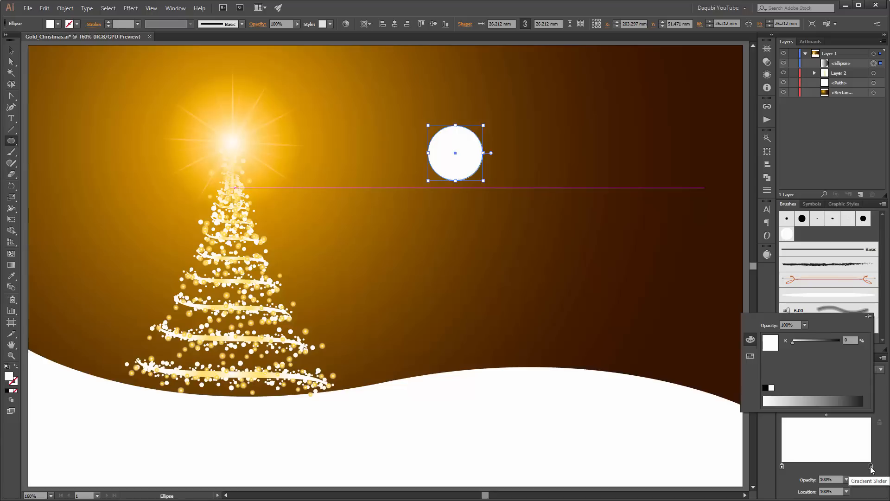
Step: Set the end stop of the white circle's linear gradient to 0% opacity and shift the midpoint toward the opaque side
click(871, 469)
click(846, 480)
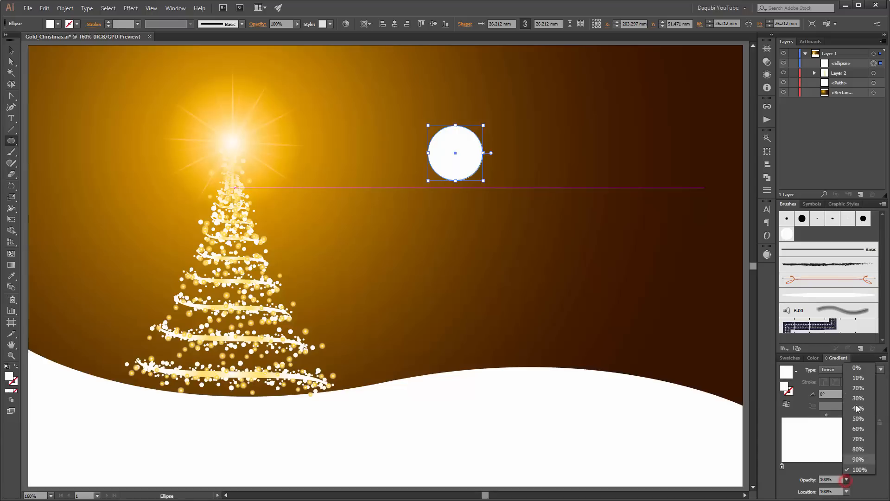
click(857, 368)
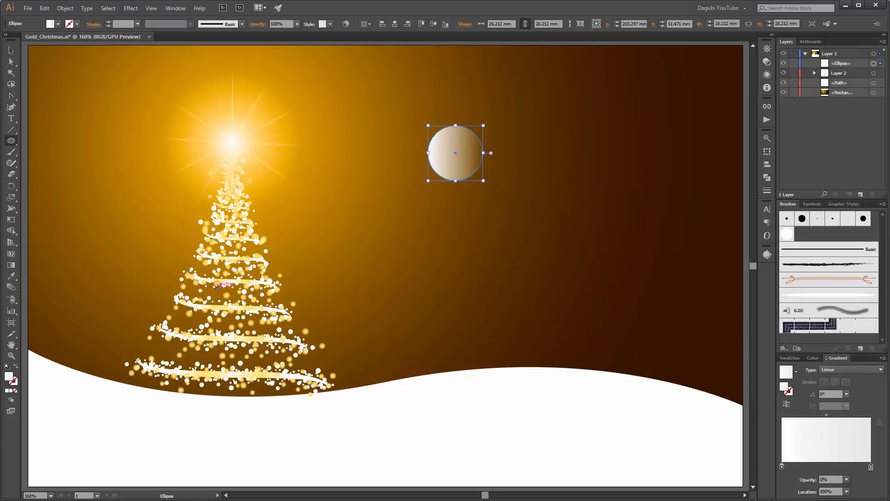
click(14, 269)
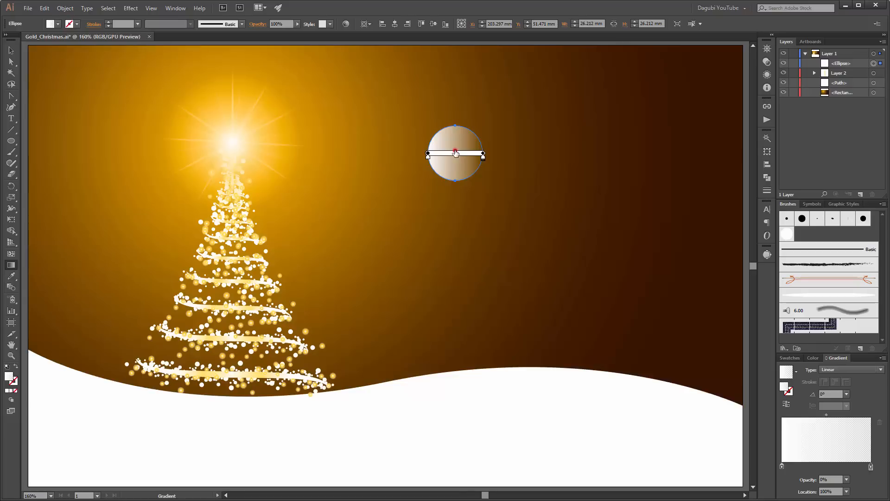
drag(456, 152, 444, 154)
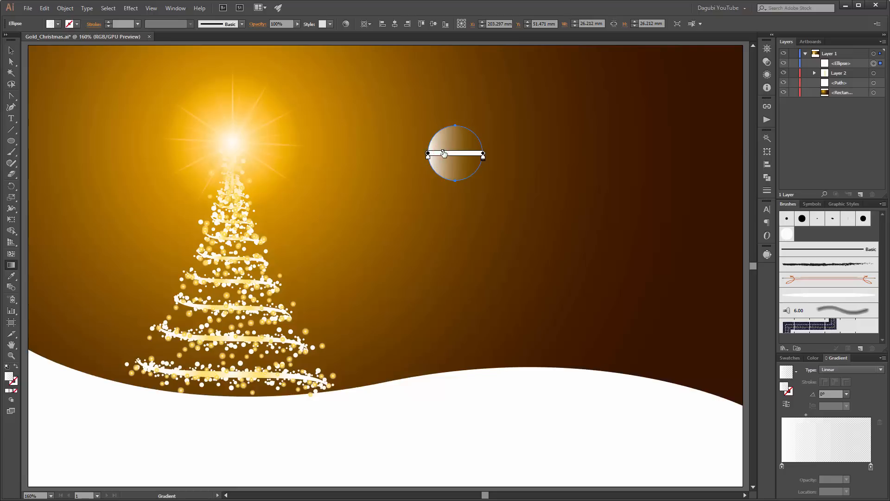
Step: Duplicate the faded circle to the right of the original, level with it
key(v)
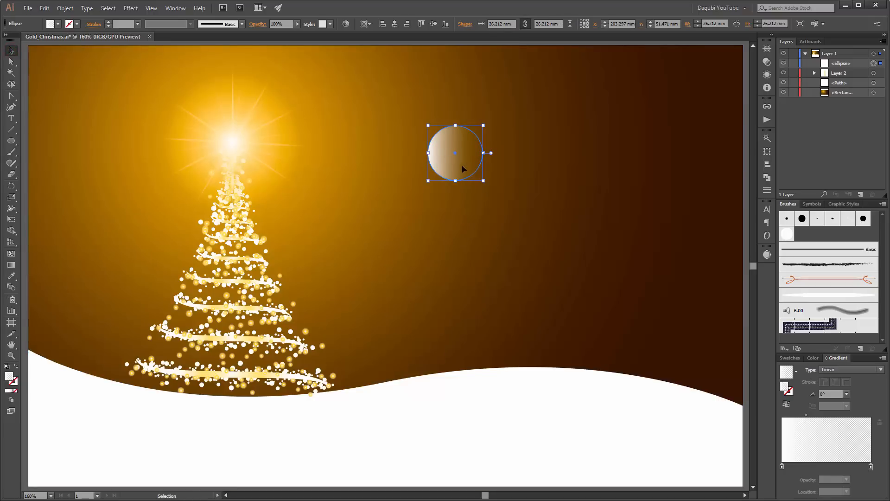
drag(455, 167, 567, 172)
click(455, 168)
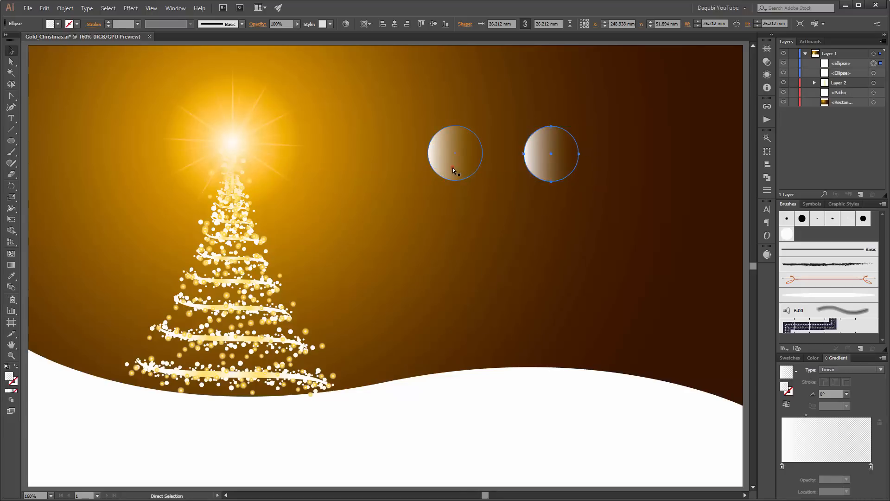
Step: Change the copied circle's gradient from linear to radial
click(10, 266)
drag(427, 154, 483, 154)
mouse_move(482, 160)
click(552, 160)
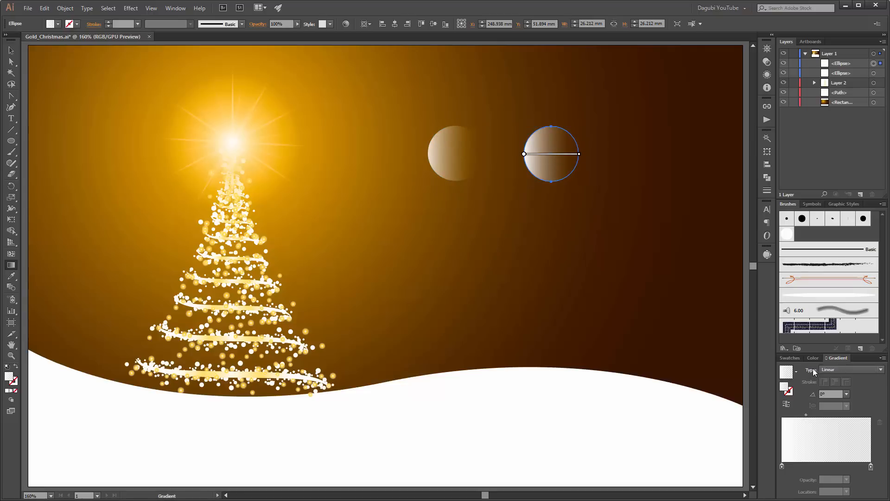
mouse_move(552, 159)
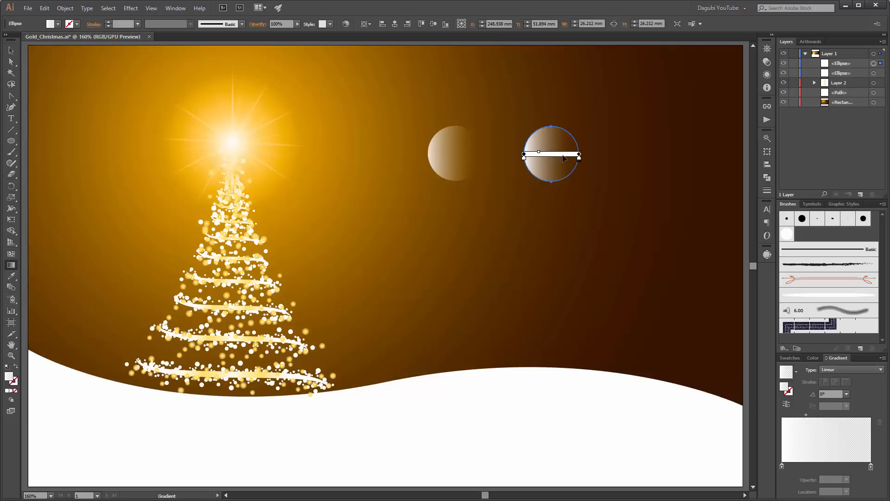
click(842, 371)
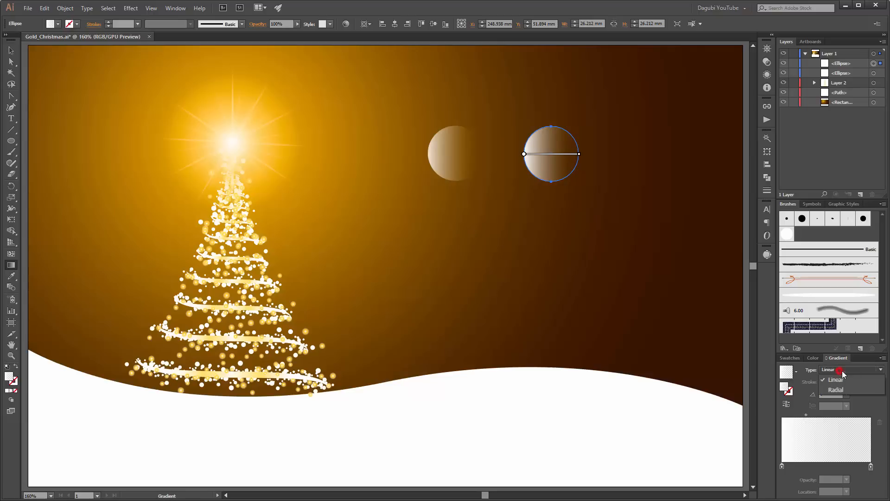
click(853, 392)
Step: Align the radial gradient's outer end with the circle's edge and move its midpoint outward for a larger glow
mouse_move(581, 158)
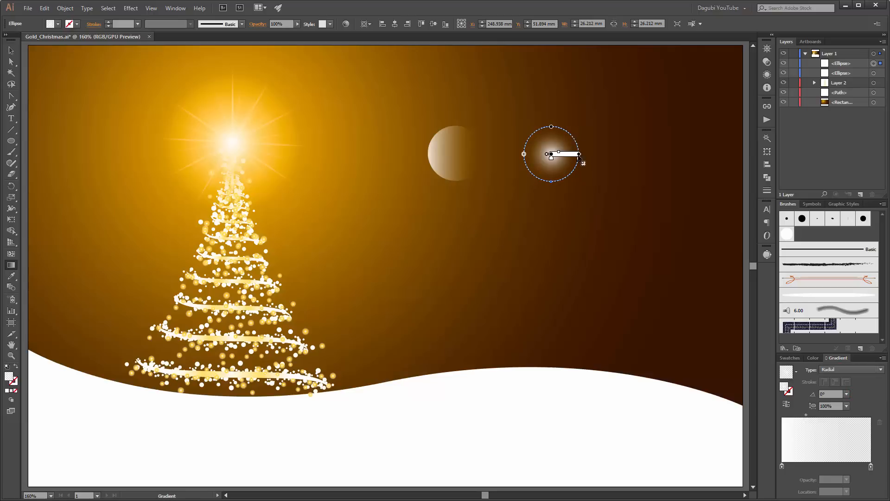
drag(579, 155, 585, 155)
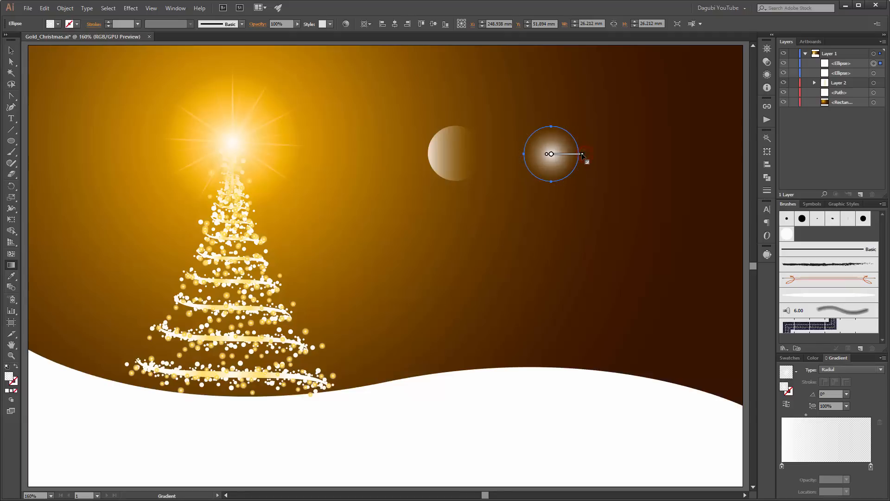
mouse_move(555, 158)
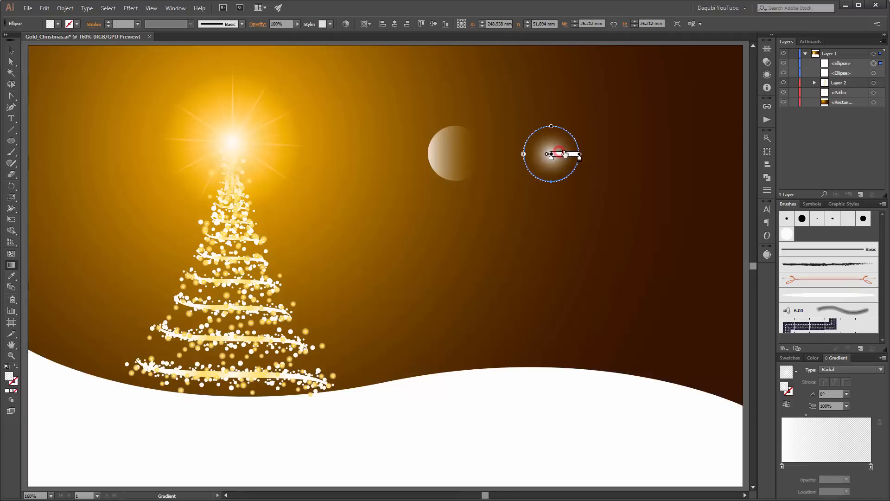
drag(560, 154, 565, 155)
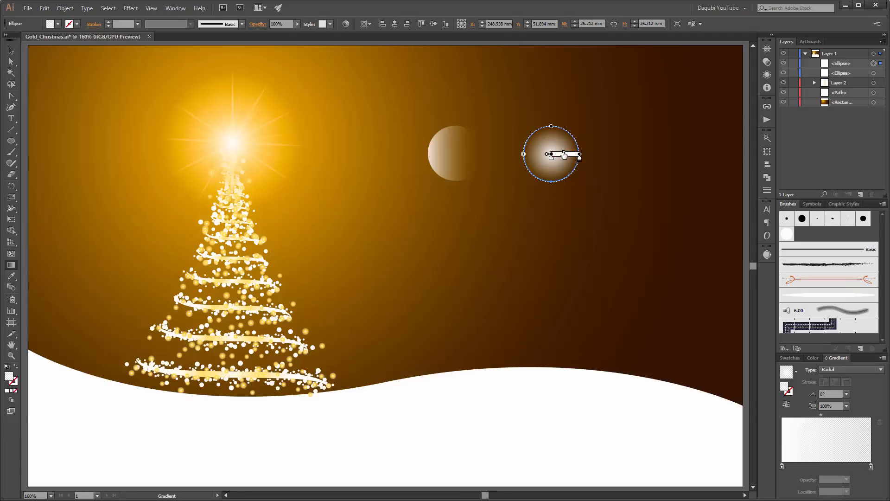
click(579, 155)
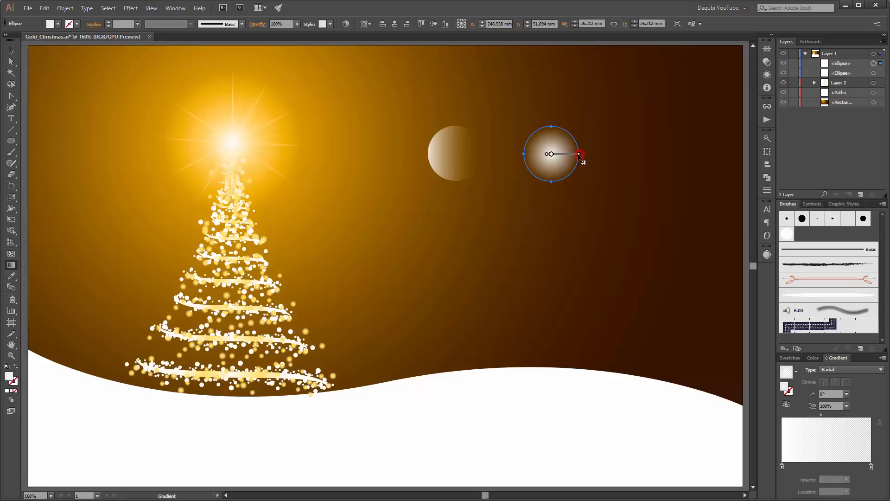
click(622, 226)
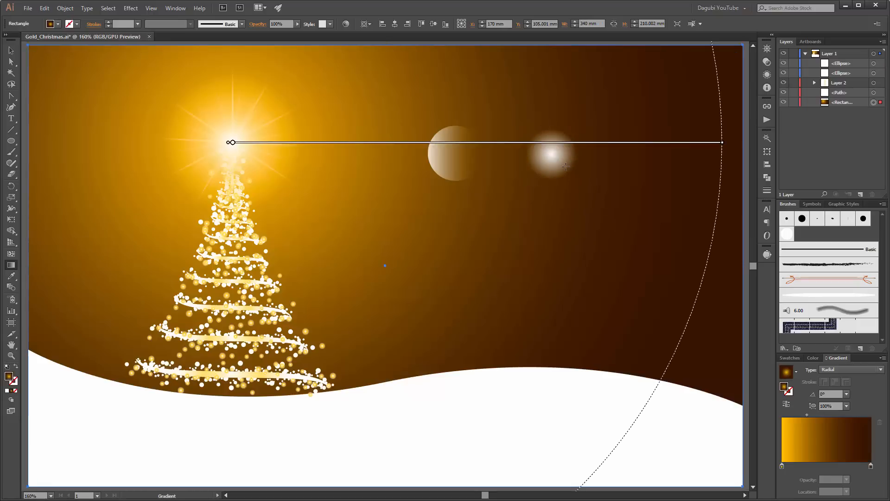
Step: Duplicate the radial glow circle into the empty background area below and right of it
click(12, 50)
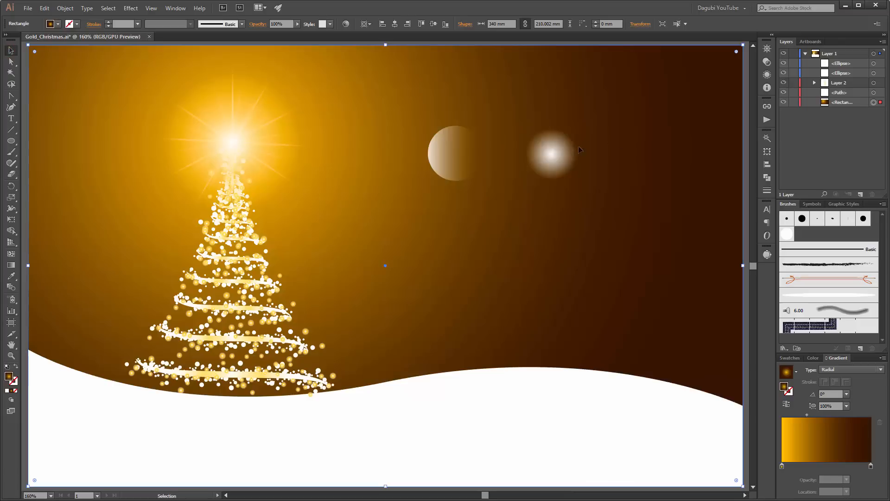
click(565, 158)
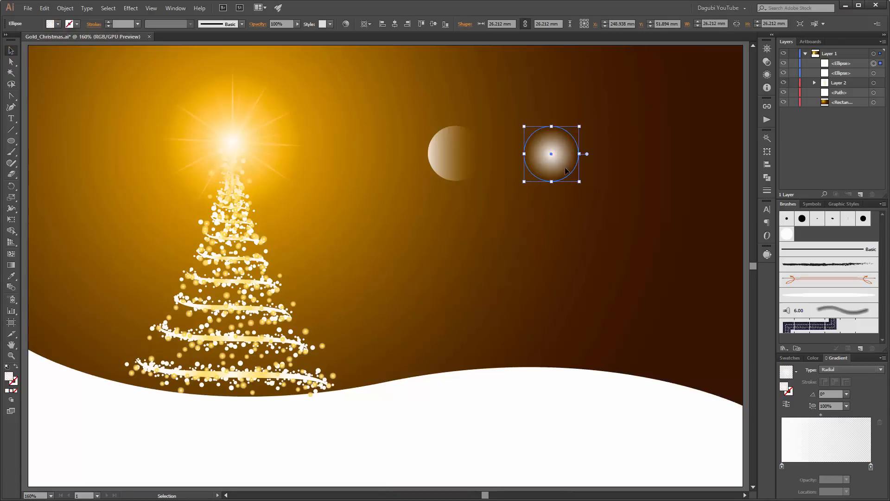
drag(565, 168, 612, 278)
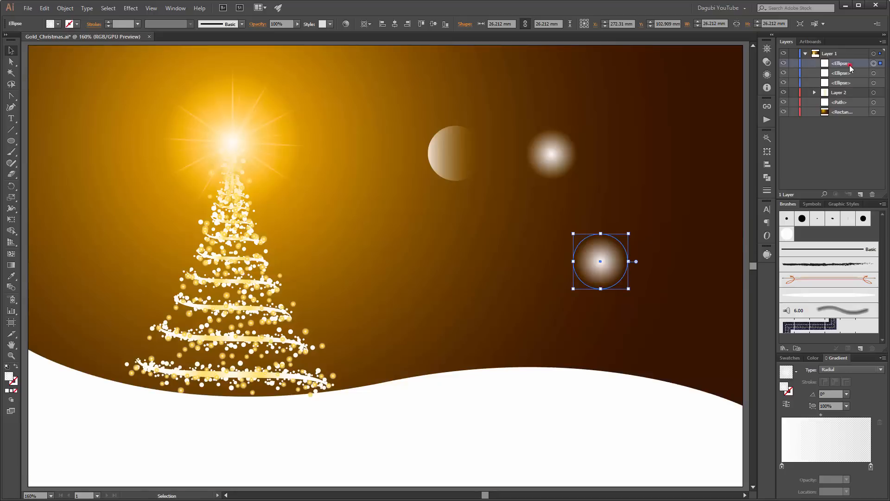
Step: Duplicate the lower glow circle in place through its layer entry, toggling its visibility to identify it
click(784, 63)
click(784, 63)
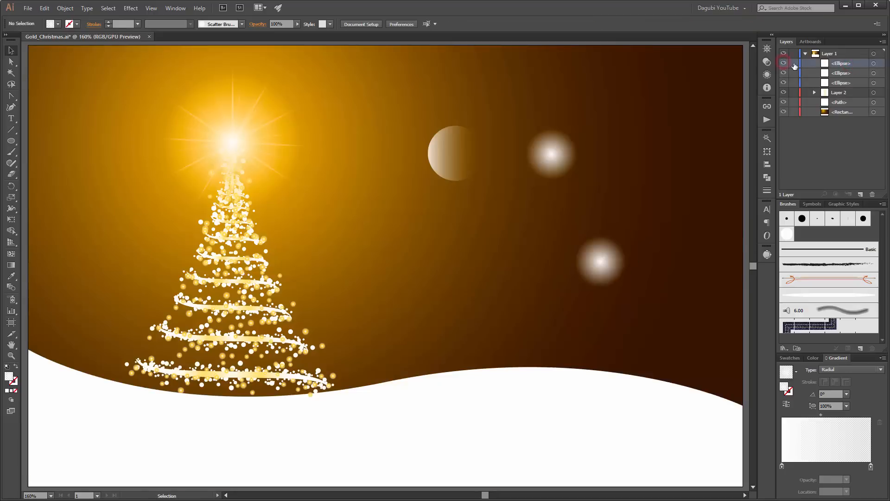
drag(855, 62, 860, 194)
click(787, 63)
click(787, 63)
Step: Squeeze the topmost lower glow circle horizontally about its centre into a thin ray about 2 mm wide
click(842, 63)
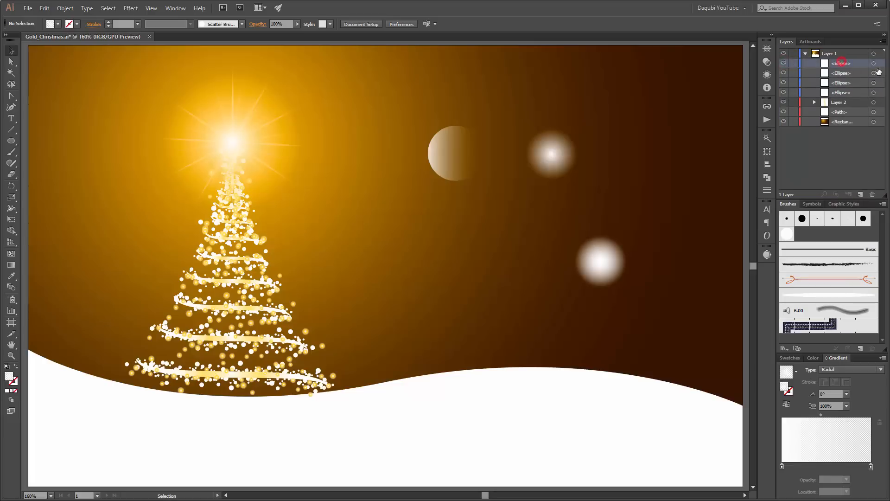
click(874, 63)
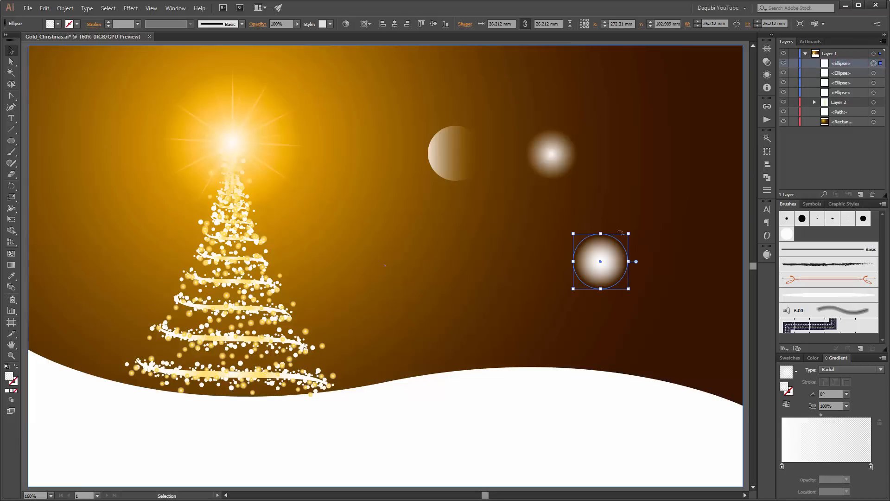
click(12, 220)
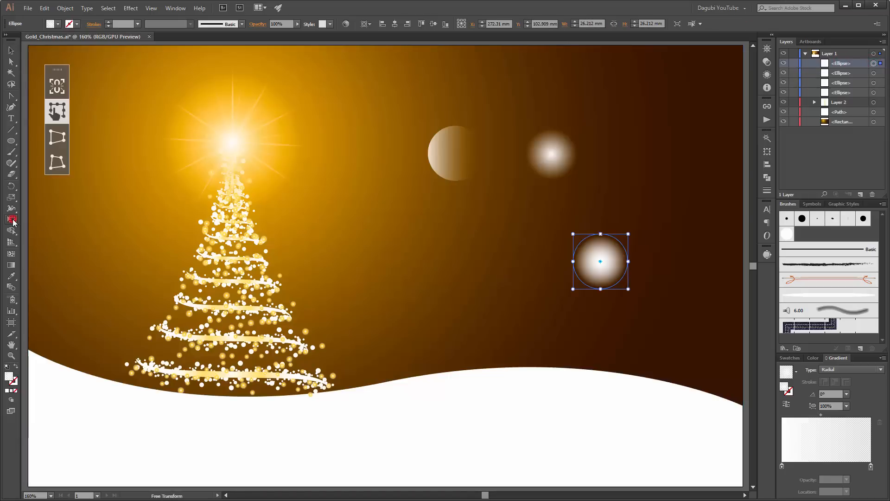
drag(628, 262, 602, 263)
key(alt)
Step: Stretch the thin ray vertically about its centre to about 64.7 mm tall
scroll(611, 262, up, 4)
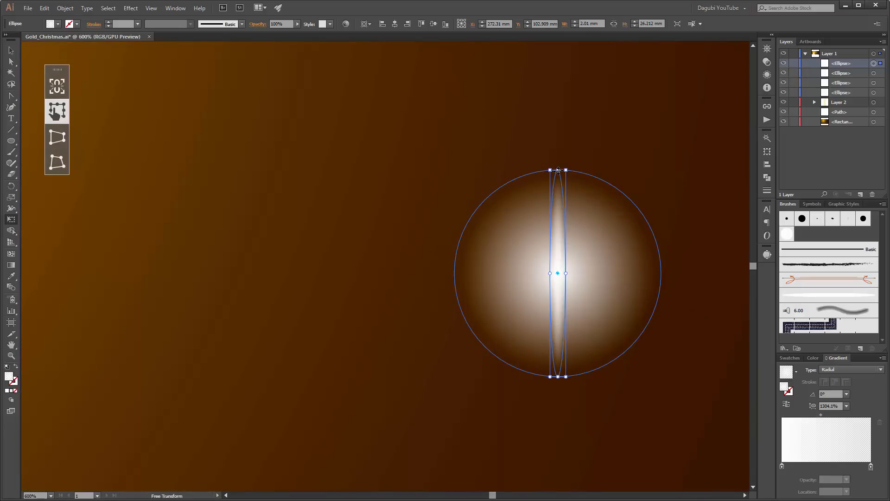
drag(559, 170, 559, 53)
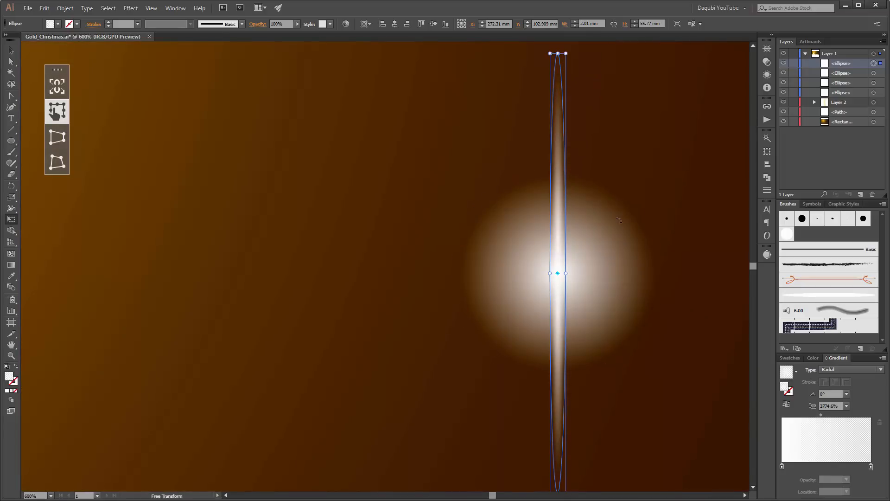
scroll(620, 219, down, 2)
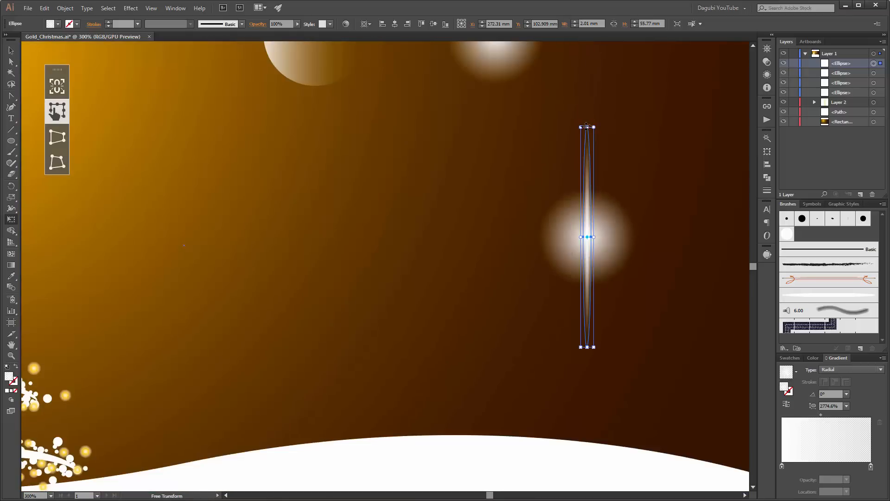
drag(587, 126, 587, 110)
click(676, 254)
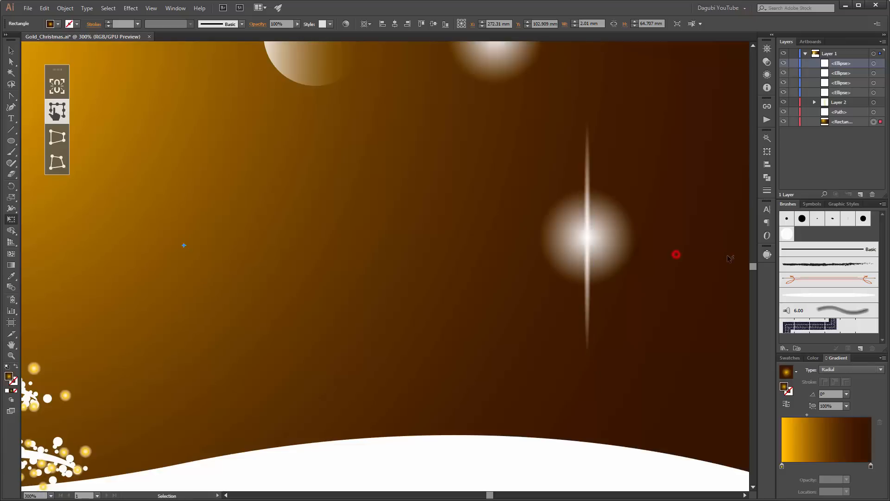
Step: Duplicate the vertical ray in place and rotate the copy 90° to form a horizontal ray
click(587, 284)
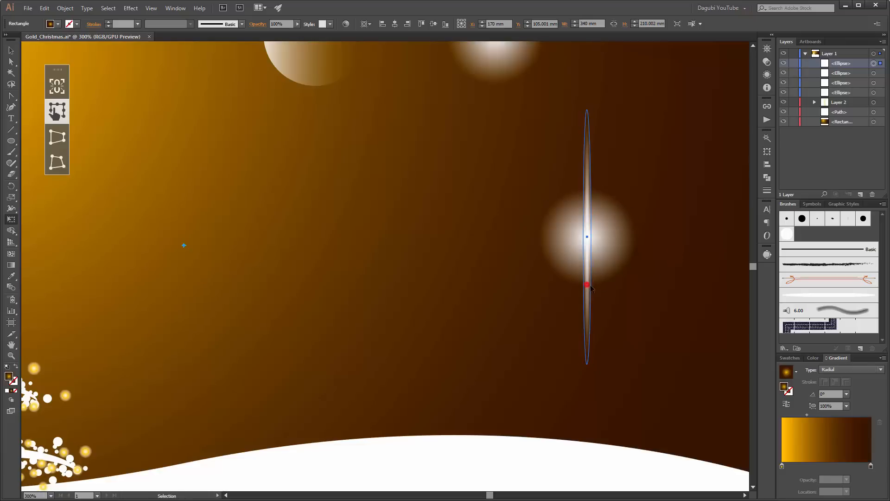
drag(858, 64, 861, 194)
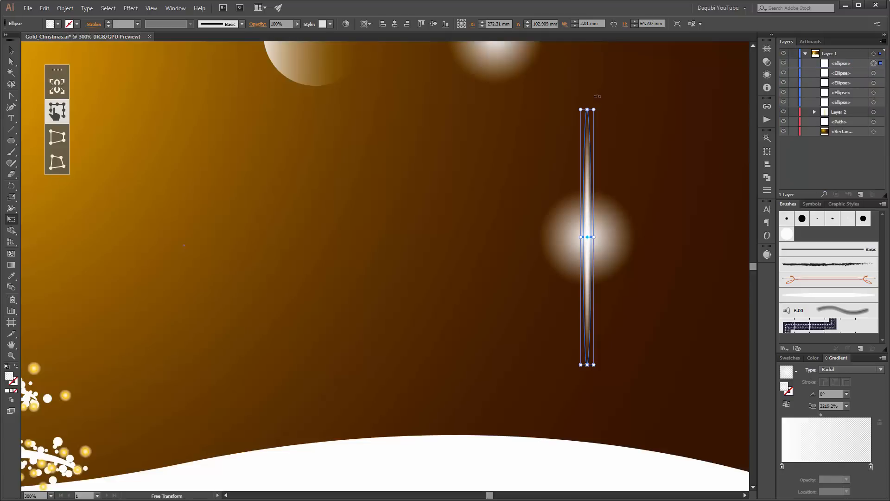
drag(614, 98, 558, 193)
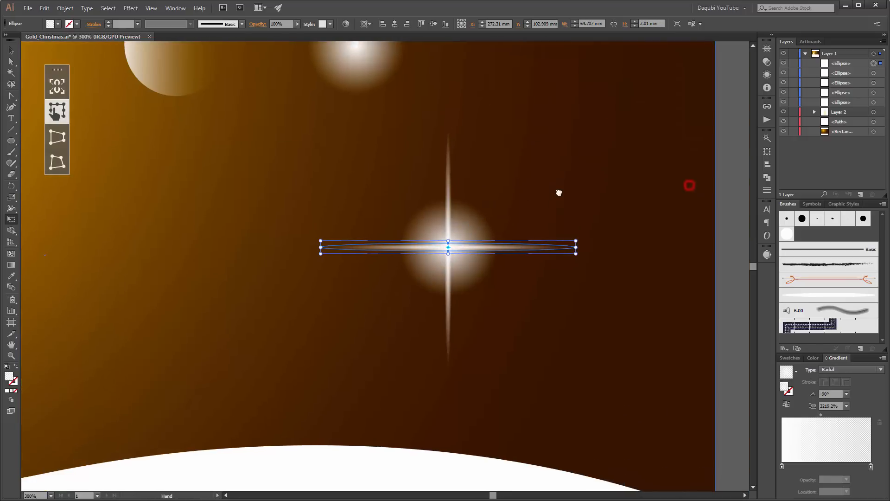
Step: Duplicate the vertical and horizontal rays in place and rotate the copies 45° into diagonal rays
shift+click(874, 73)
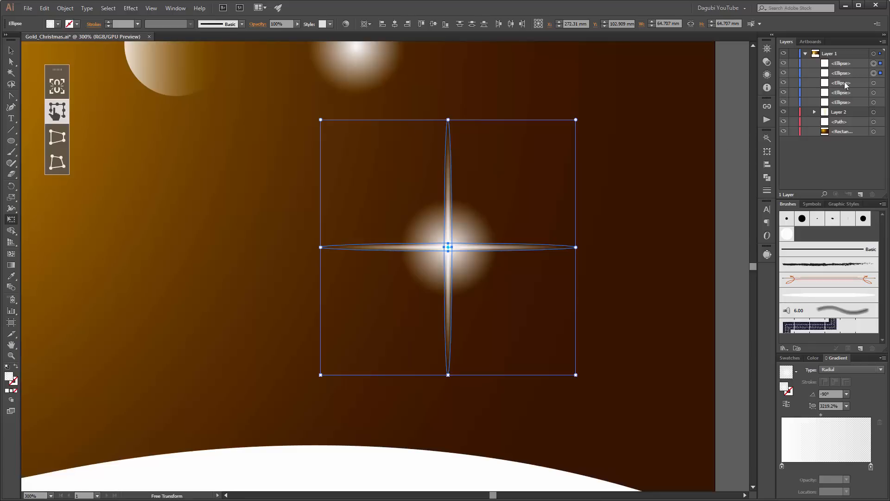
click(861, 64)
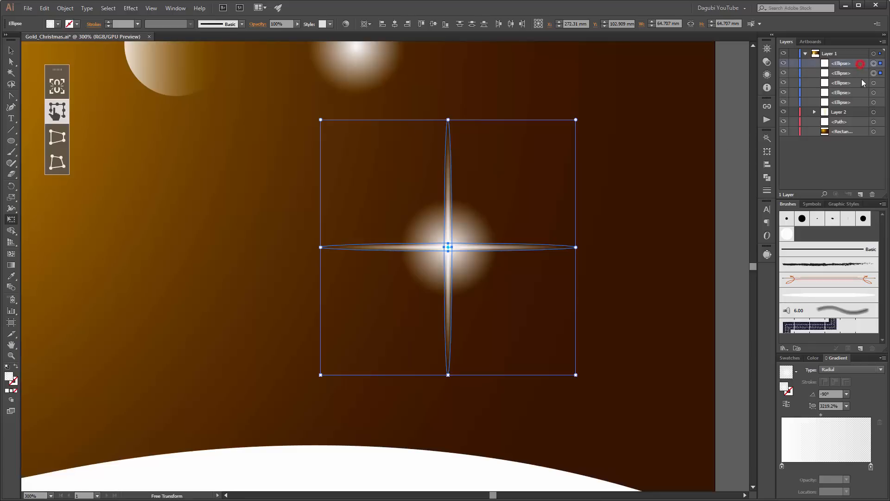
drag(858, 74, 860, 194)
drag(584, 112, 646, 187)
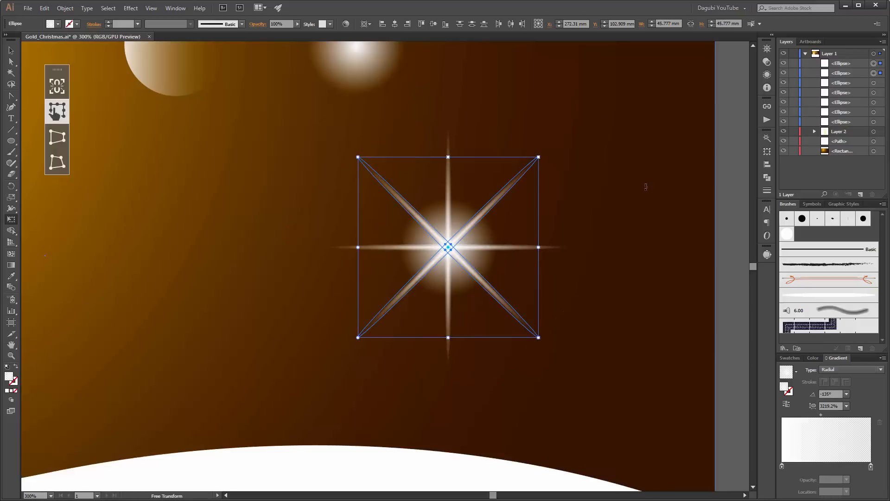
Step: Scale the diagonal rays down proportionally about the star's centre to about 28.8 mm wide, then deselect them
drag(538, 158, 505, 189)
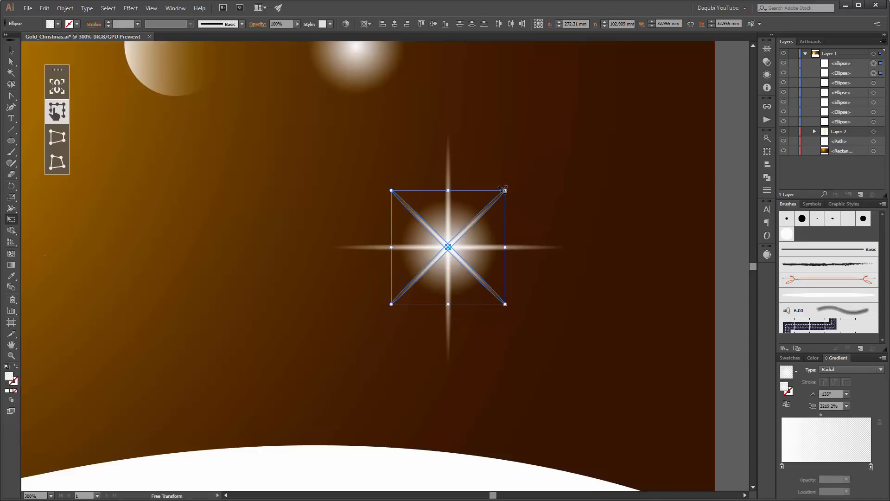
scroll(534, 180, down, 1)
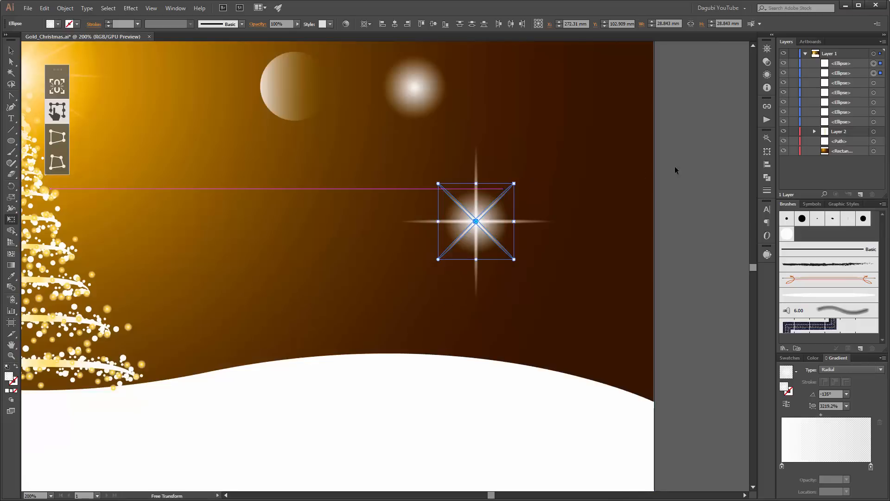
click(702, 161)
scroll(580, 167, up, 2)
scroll(580, 166, left, 2)
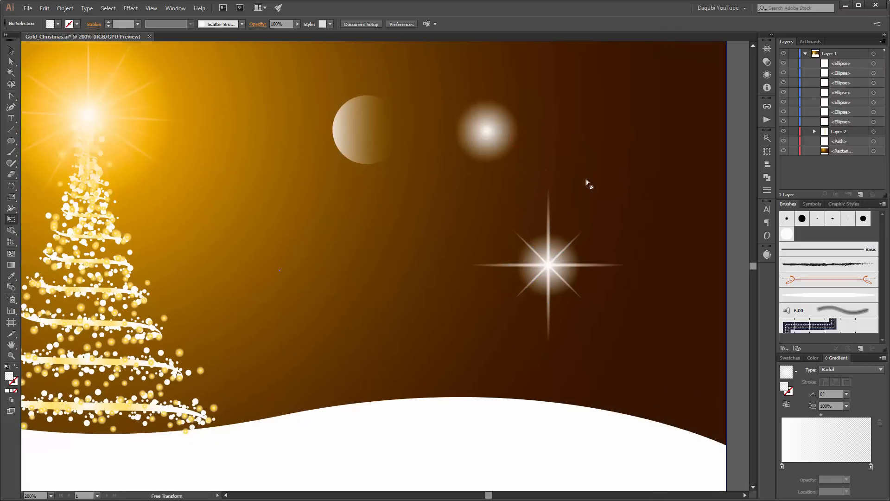
Step: Turn the circle with the linear fade into a dynamic movie-clip symbol named Bokeh
scroll(586, 177, down, 2)
scroll(587, 172, up, 1)
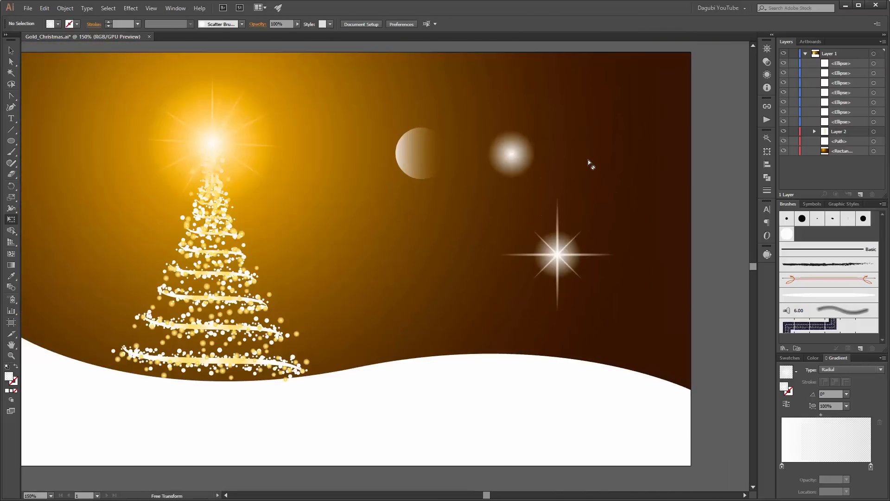
scroll(630, 145, up, 1)
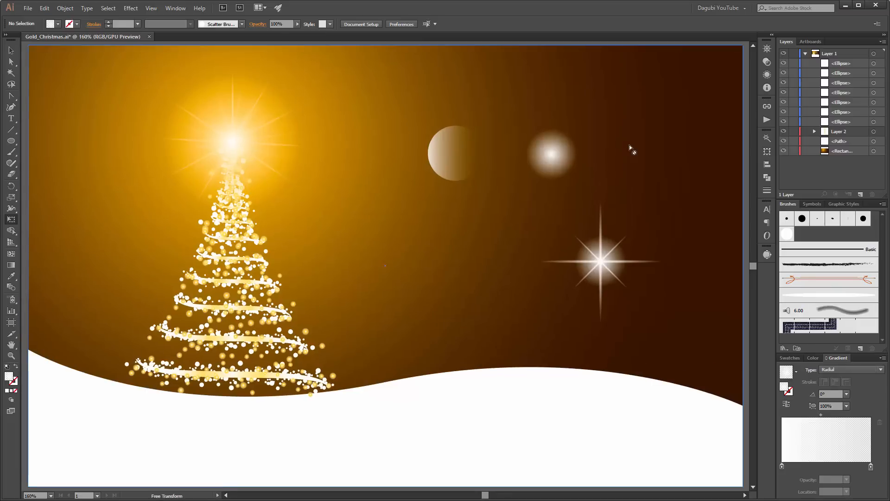
click(10, 50)
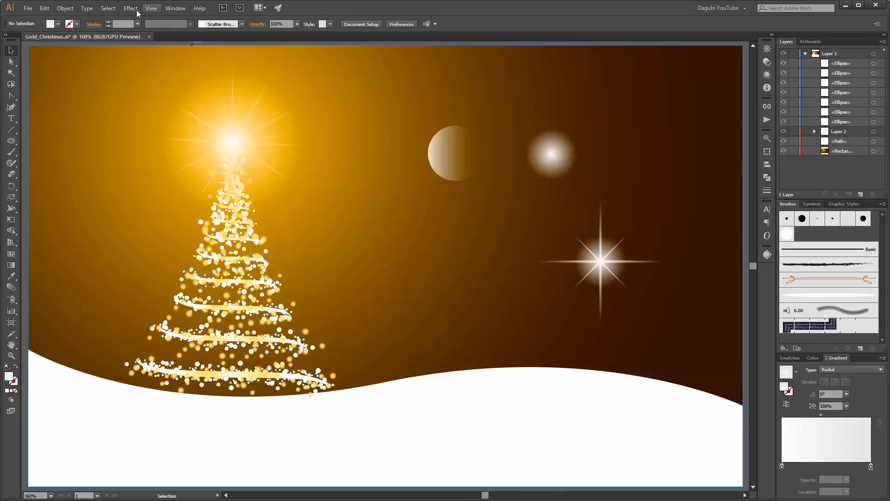
click(172, 10)
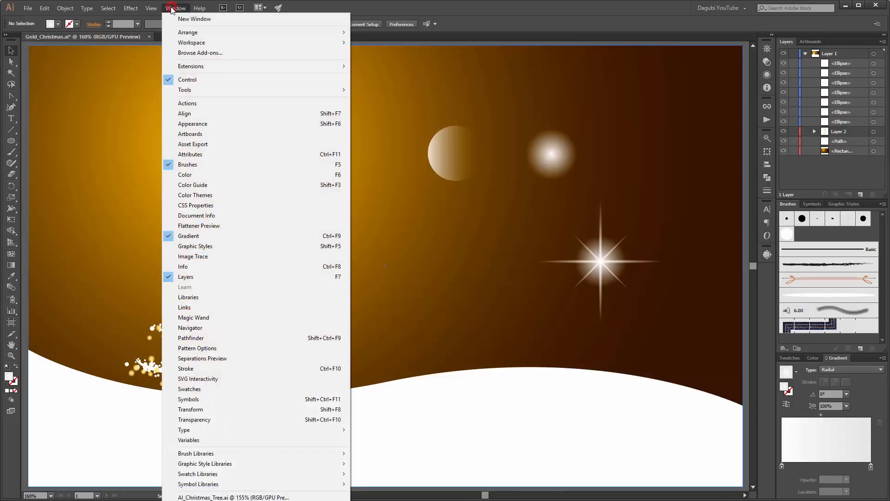
click(191, 399)
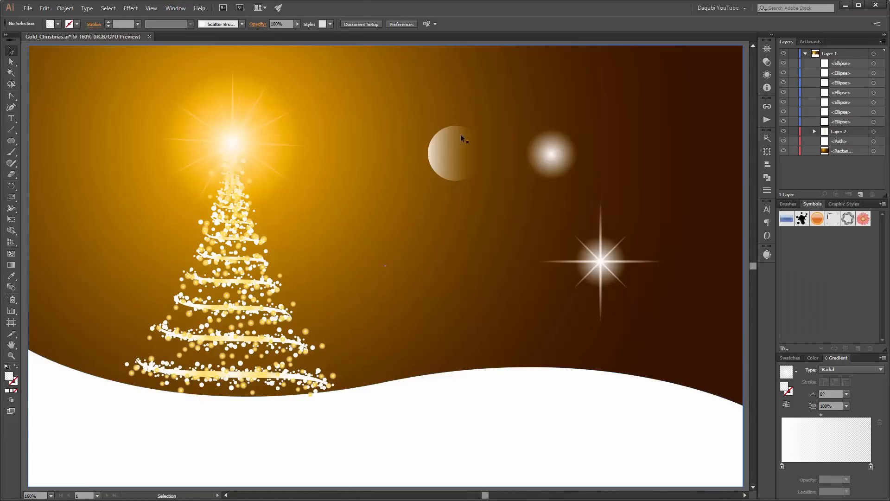
click(454, 145)
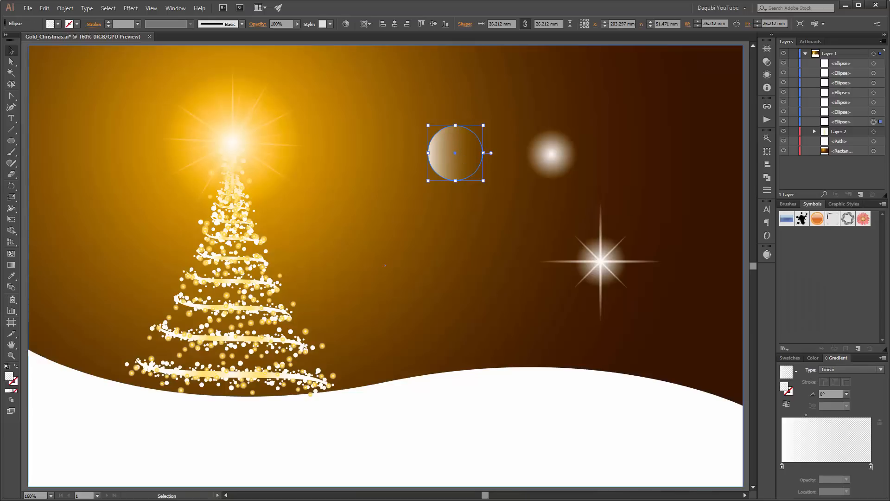
click(858, 347)
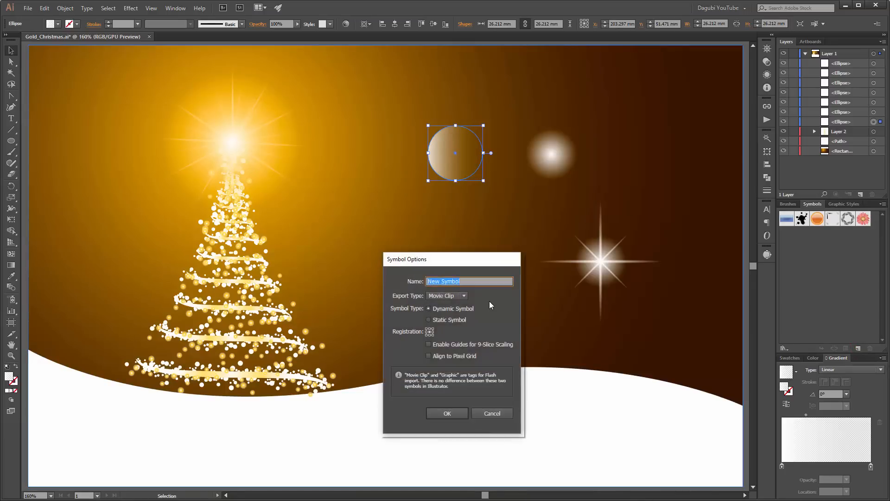
text(Bokeh)
click(456, 414)
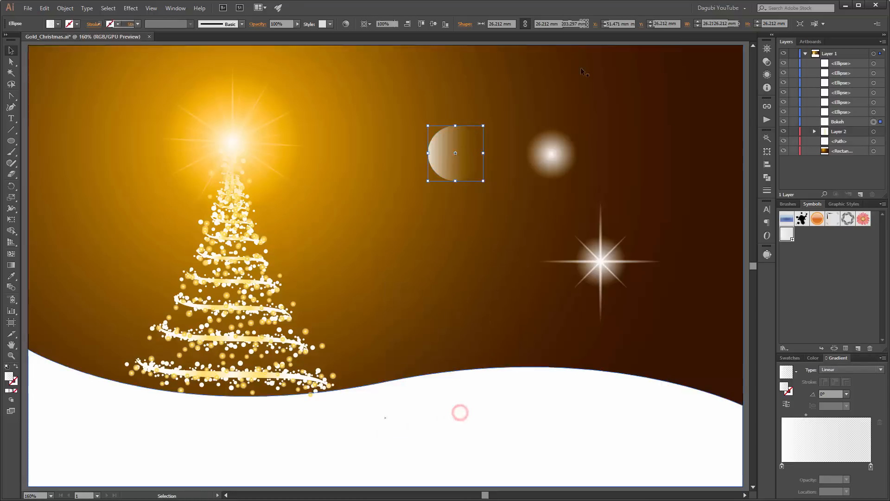
Step: Turn the separate circle with the radial glow into a dynamic movie-clip symbol named Light
click(558, 144)
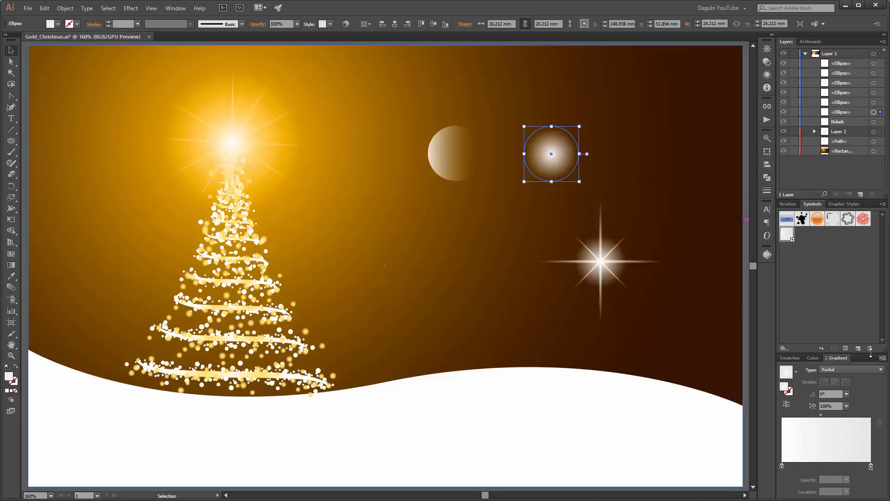
key(F8)
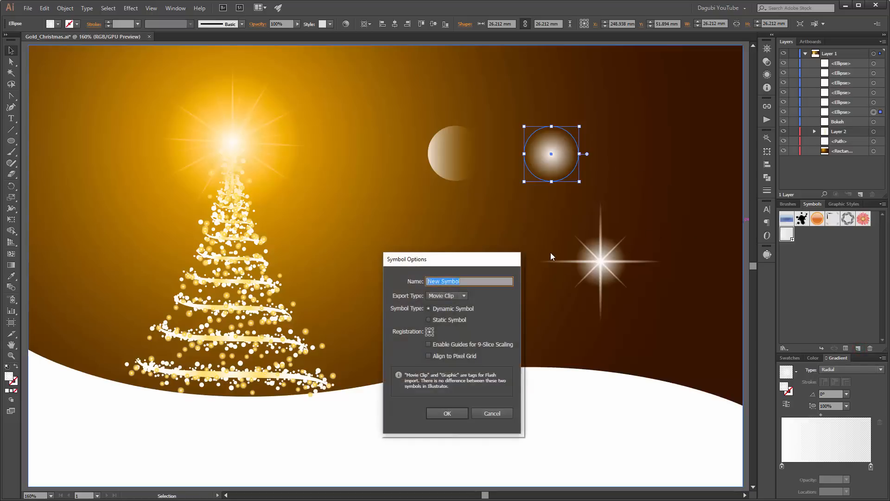
text(Ligh)
click(445, 413)
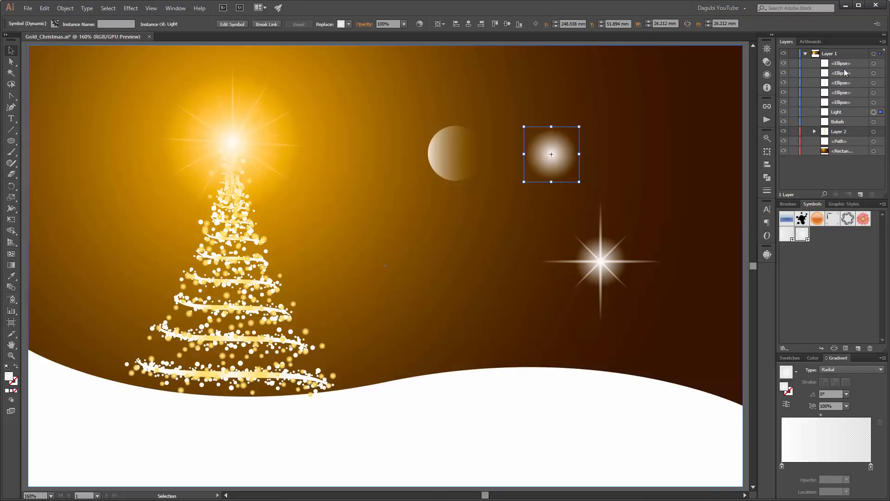
Step: Select the star's four thin ray ellipses without the glow circle and turn them into a dynamic symbol named Star
click(874, 63)
shift+click(874, 73)
shift+click(874, 82)
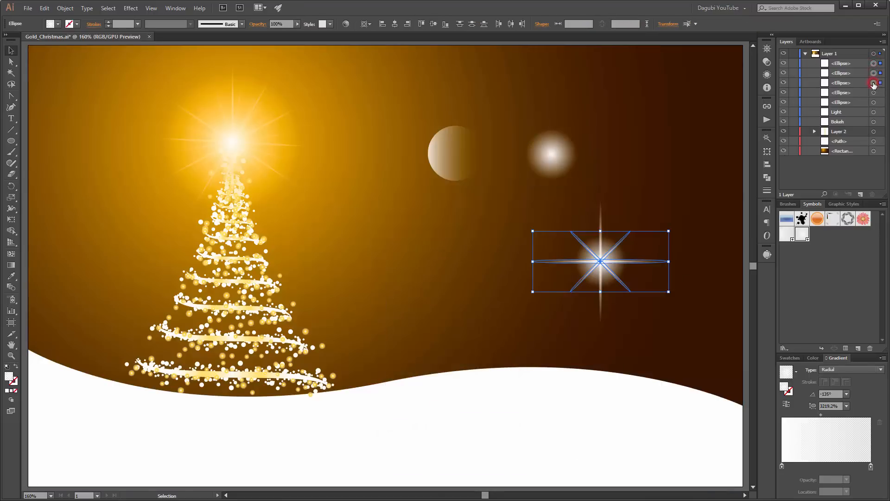
shift+click(874, 92)
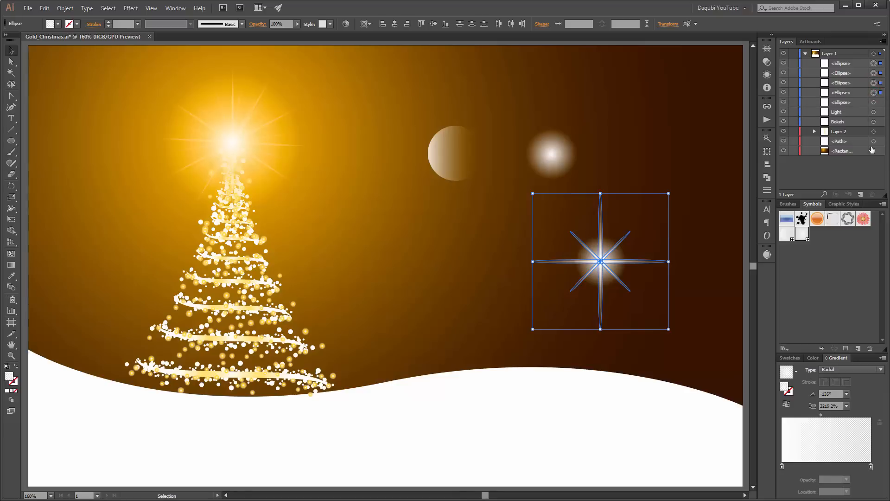
click(858, 348)
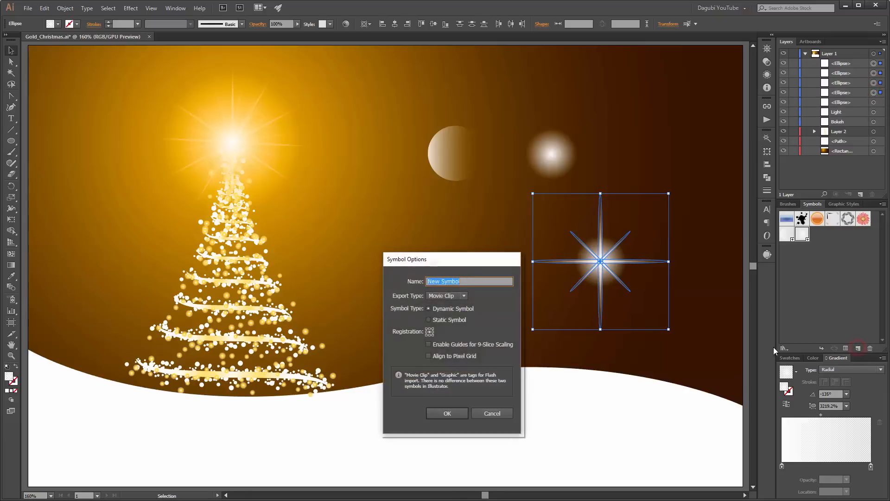
text(Star)
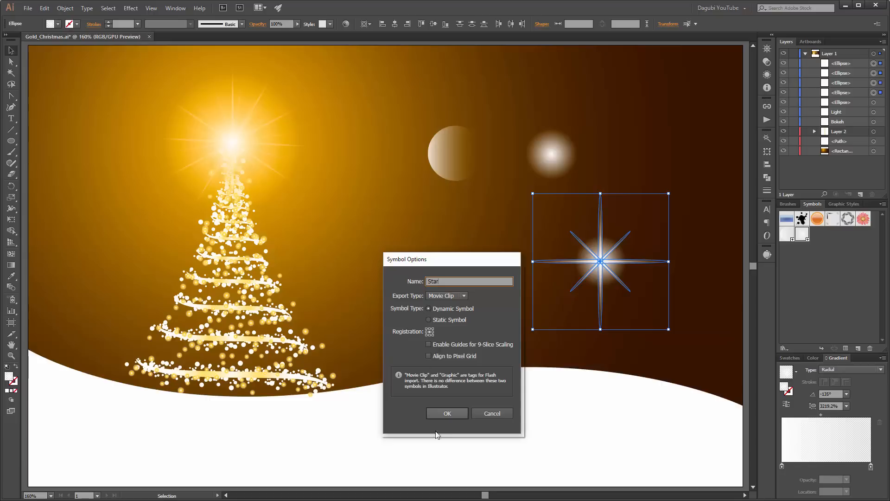
click(441, 415)
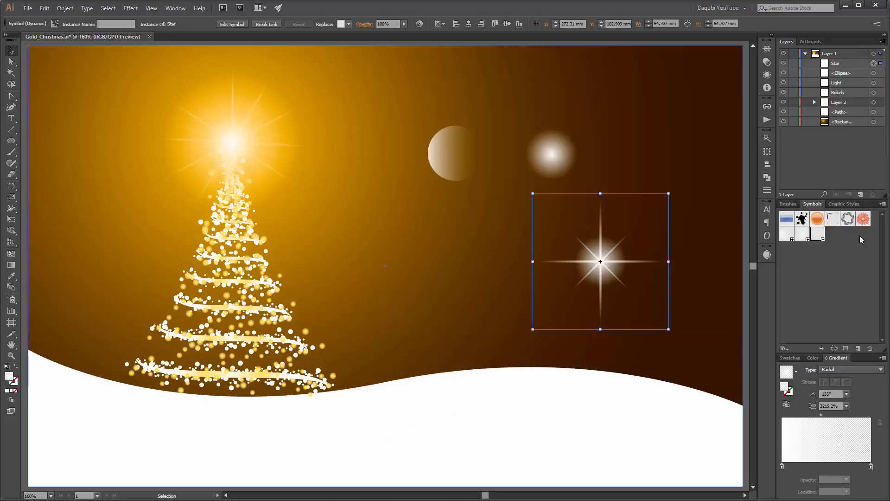
Step: Delete the placed Star, Light and Bokeh instances and the leftover glow circle from the artwork
shift+click(559, 154)
shift+click(453, 150)
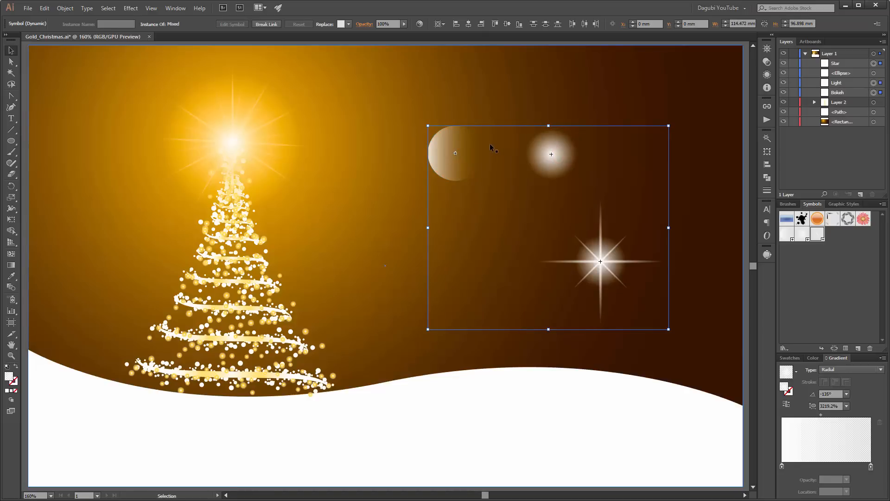
key(Delete)
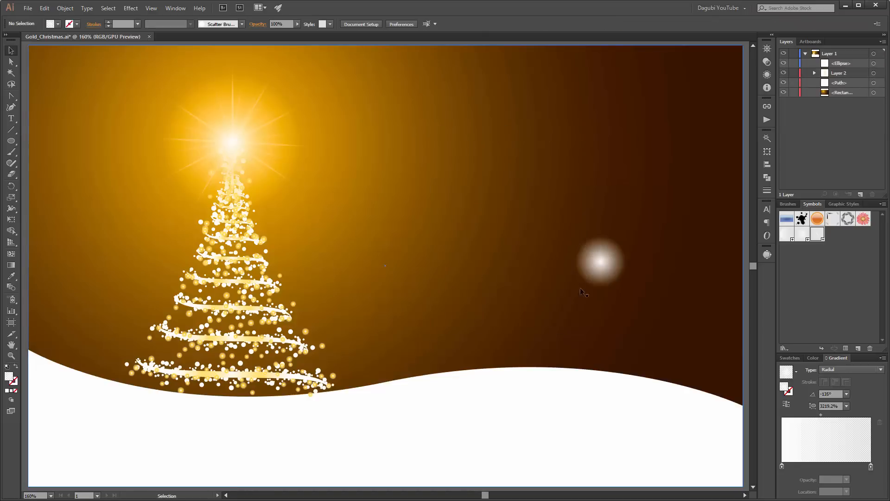
click(597, 272)
key(Delete)
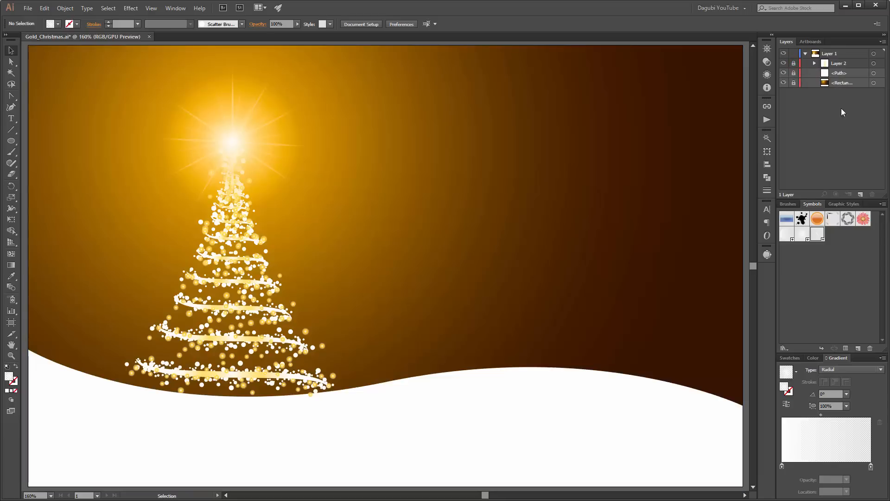
Step: Add a new sublayer above Layer 2 and spray Light symbols across the dark sky to the right of the tree
click(846, 63)
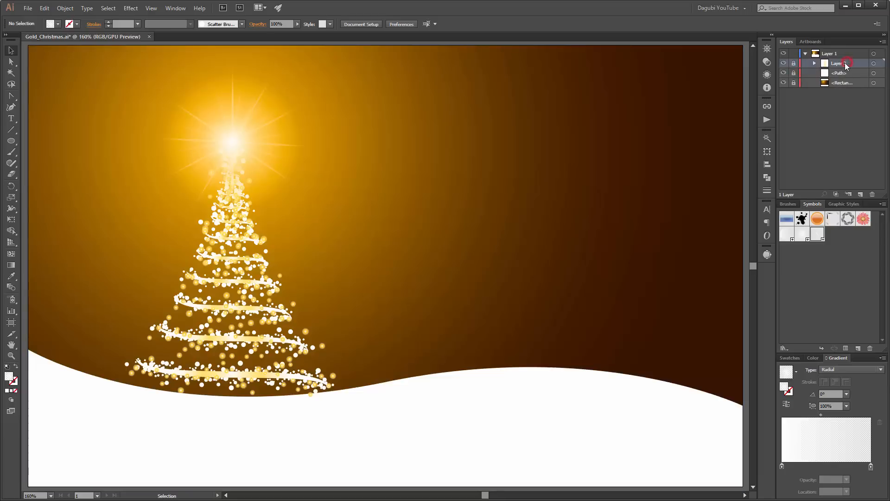
click(860, 195)
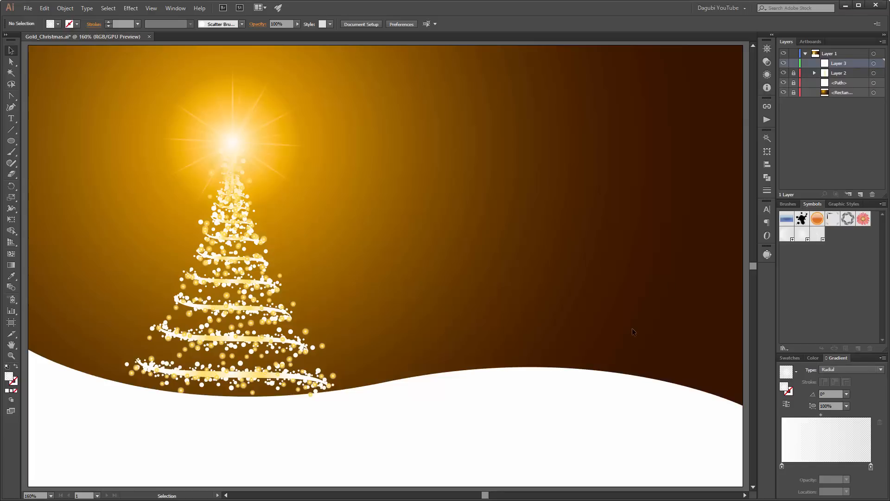
click(11, 301)
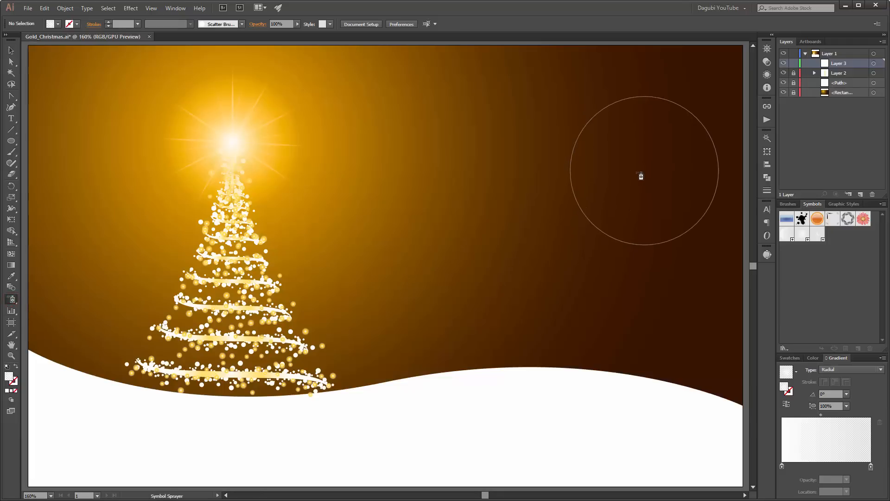
click(801, 237)
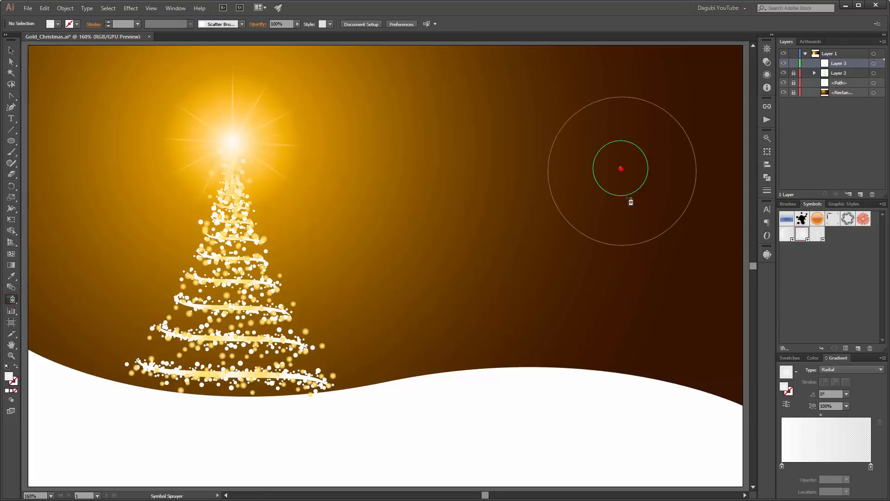
click(631, 199)
mouse_move(600, 133)
mouse_down()
mouse_move(548, 161)
mouse_move(671, 233)
mouse_move(672, 342)
mouse_move(473, 378)
mouse_move(496, 385)
mouse_move(476, 360)
mouse_up()
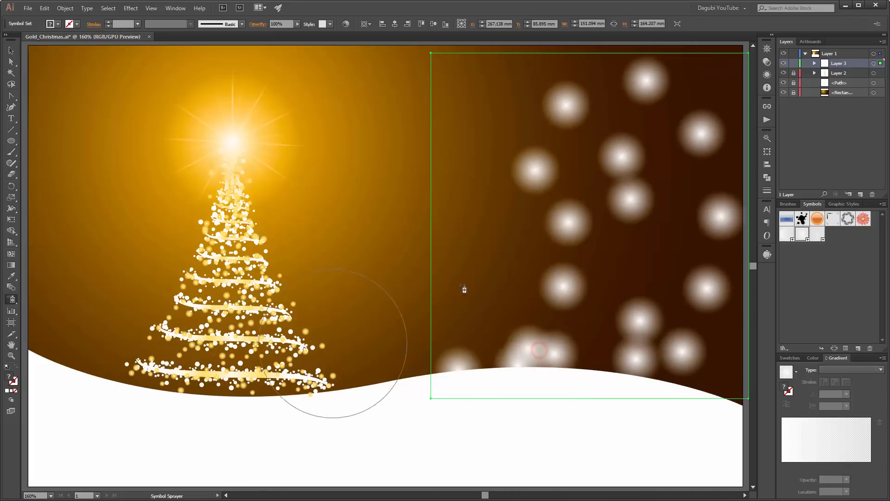
Step: Spray more Light symbols over the sky left of the tree and into the gaps between the tree and the right edge
scroll(453, 235, down, 1)
mouse_move(148, 375)
mouse_down()
mouse_move(97, 374)
mouse_move(67, 323)
mouse_move(63, 282)
mouse_move(100, 275)
mouse_move(150, 348)
mouse_move(133, 279)
mouse_up()
scroll(227, 217, down, 1)
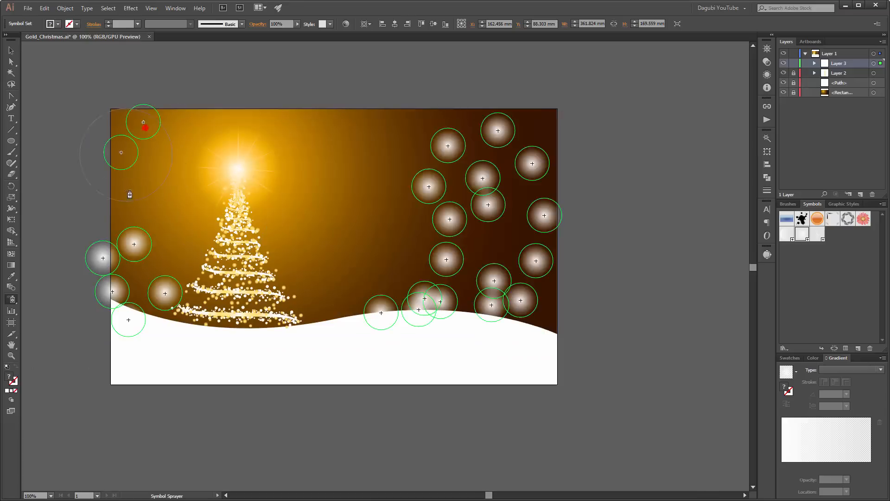
mouse_move(421, 256)
mouse_down()
mouse_move(391, 133)
mouse_move(513, 139)
mouse_move(510, 241)
mouse_move(461, 283)
mouse_move(507, 268)
mouse_move(530, 332)
mouse_move(441, 284)
mouse_move(400, 306)
mouse_move(497, 298)
mouse_up()
click(124, 288)
click(157, 163)
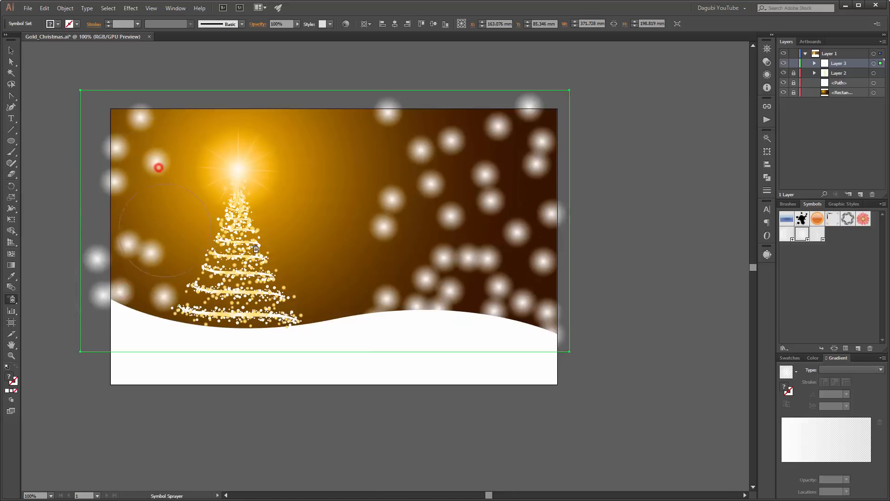
click(327, 168)
click(353, 257)
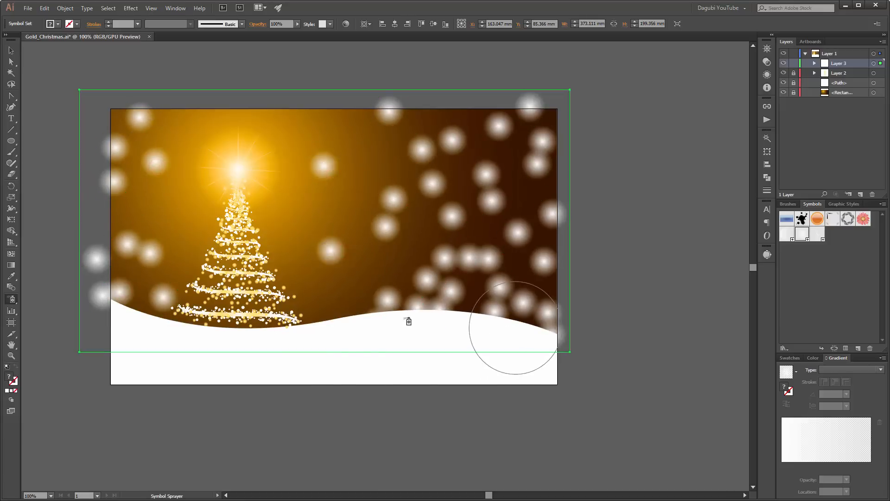
Step: Use the Symbol Sizer to enlarge and shrink the lights right of the tree so their sizes vary
click(8, 301)
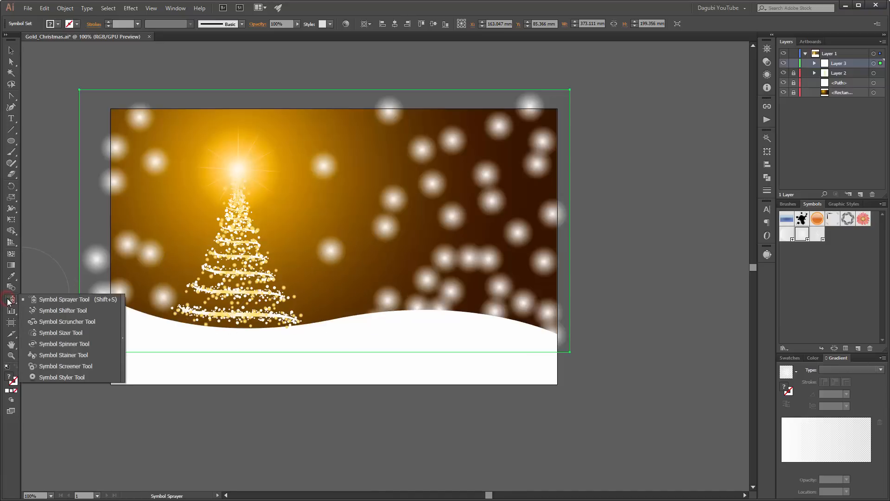
click(55, 332)
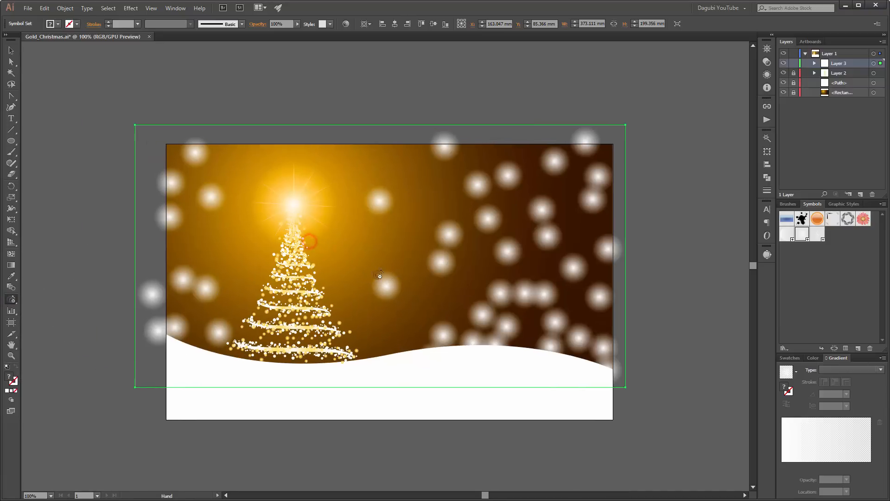
key(ctrl+plus)
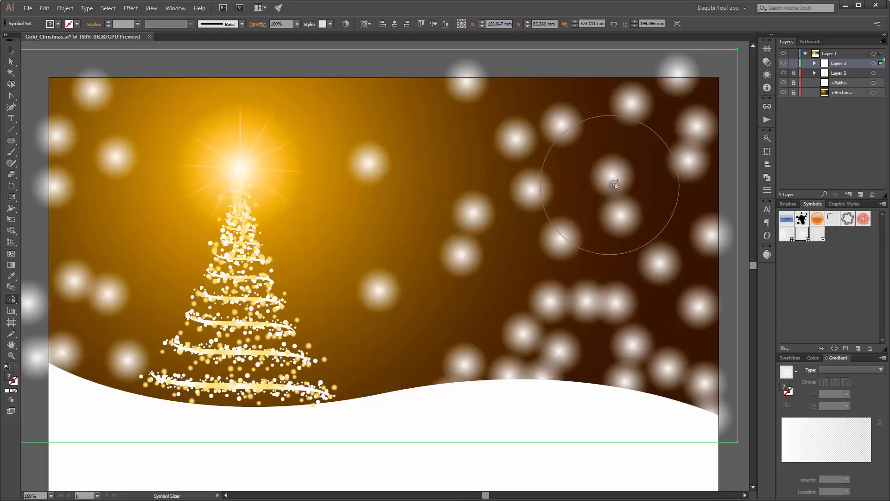
click(612, 176)
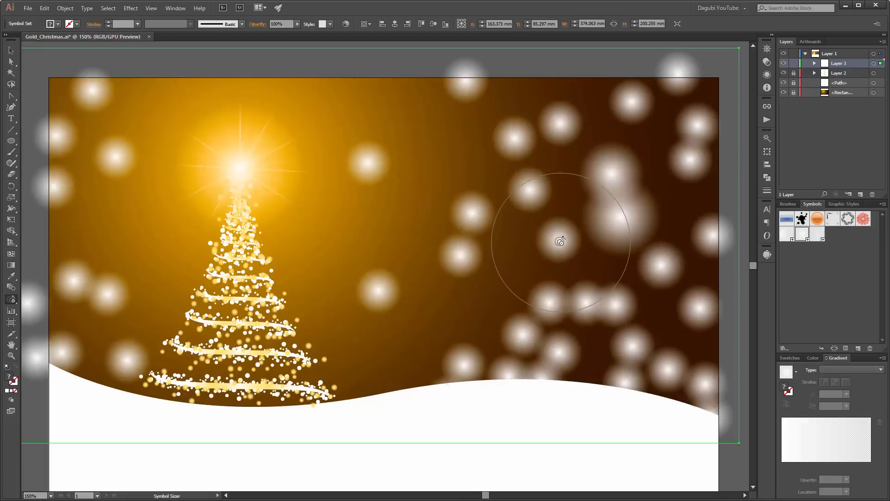
click(583, 302)
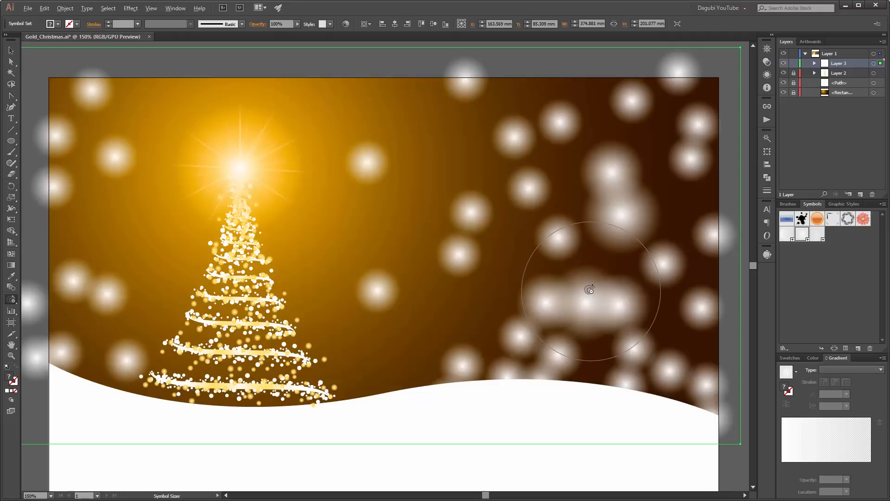
mouse_move(589, 289)
mouse_down()
mouse_move(596, 319)
mouse_move(643, 353)
mouse_move(639, 373)
mouse_move(544, 332)
mouse_move(523, 335)
mouse_move(501, 197)
mouse_move(474, 227)
mouse_move(443, 191)
mouse_move(373, 161)
mouse_move(390, 250)
mouse_move(385, 299)
mouse_move(474, 99)
mouse_move(539, 144)
mouse_move(569, 144)
mouse_move(584, 196)
mouse_move(610, 210)
mouse_move(666, 103)
mouse_up()
drag(671, 287, 477, 337)
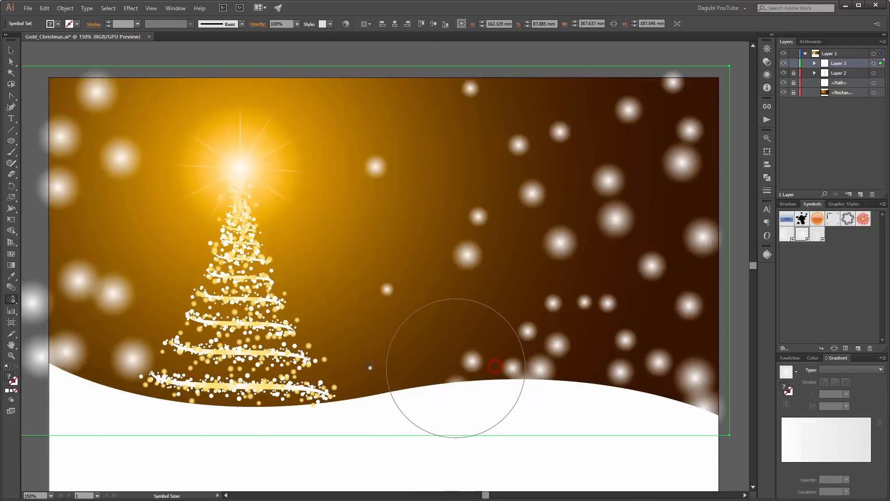
Step: Shrink the lights left of the tree and just beside it, and enlarge several near the artwork's right edge
mouse_move(92, 94)
mouse_down()
mouse_move(119, 159)
mouse_move(110, 190)
mouse_up()
mouse_move(667, 251)
mouse_down()
mouse_move(654, 255)
mouse_move(662, 135)
mouse_move(570, 183)
mouse_move(627, 259)
mouse_move(612, 223)
mouse_move(619, 220)
mouse_up()
drag(371, 173, 373, 169)
alt+click(116, 156)
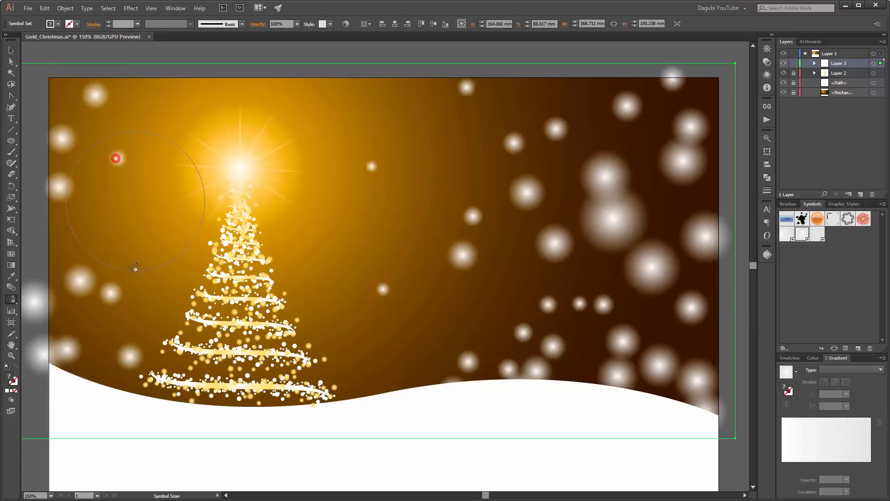
alt+click(99, 282)
alt+click(73, 160)
alt+click(95, 127)
alt+click(661, 325)
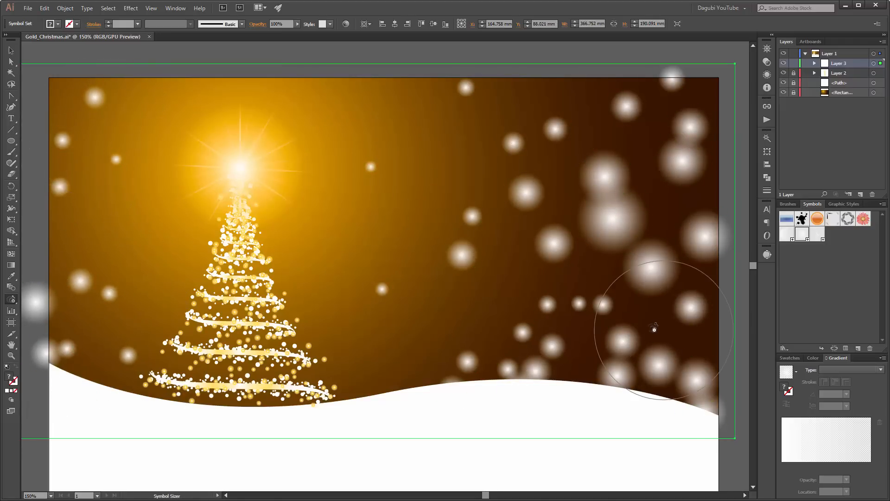
Step: Use the Symbol Screener to fade lights on both sides of the tree so their transparency varies
click(11, 300)
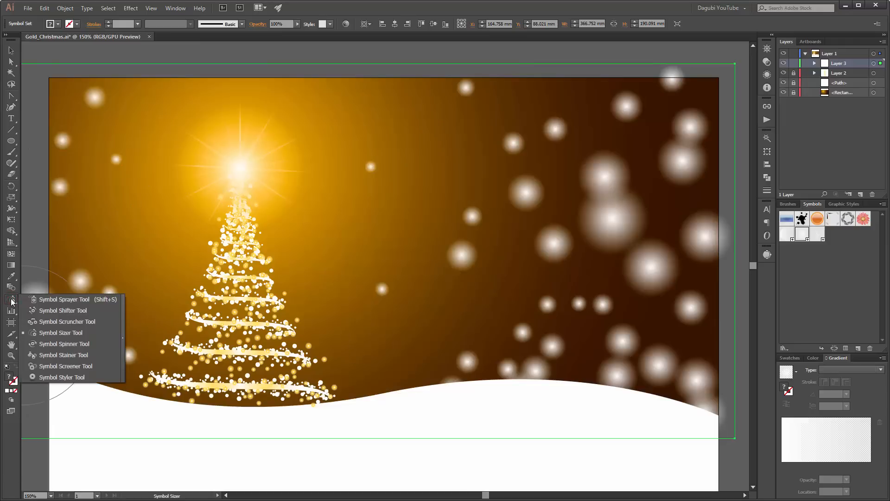
click(67, 367)
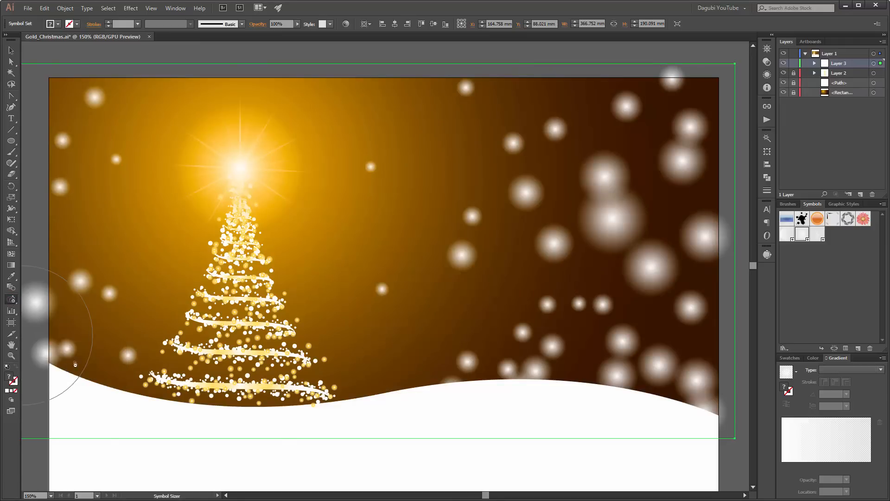
mouse_move(612, 196)
mouse_down()
mouse_move(596, 263)
mouse_move(605, 207)
mouse_move(578, 196)
mouse_move(518, 285)
mouse_move(504, 234)
mouse_move(398, 307)
mouse_up()
mouse_move(625, 146)
mouse_down()
mouse_move(693, 177)
mouse_move(672, 288)
mouse_move(575, 352)
mouse_move(476, 371)
mouse_up()
mouse_move(450, 255)
mouse_down()
mouse_move(389, 277)
mouse_move(373, 293)
mouse_move(380, 168)
mouse_move(364, 165)
mouse_move(394, 164)
mouse_move(456, 99)
mouse_move(172, 176)
mouse_move(107, 143)
mouse_move(98, 127)
mouse_move(111, 173)
mouse_move(75, 310)
mouse_move(87, 292)
mouse_move(105, 323)
mouse_move(133, 331)
mouse_move(121, 361)
mouse_move(75, 350)
mouse_move(76, 139)
mouse_up()
mouse_move(542, 310)
mouse_down()
mouse_move(508, 140)
mouse_move(528, 136)
mouse_move(459, 362)
mouse_move(482, 340)
mouse_move(466, 358)
mouse_move(392, 281)
mouse_move(311, 379)
mouse_up()
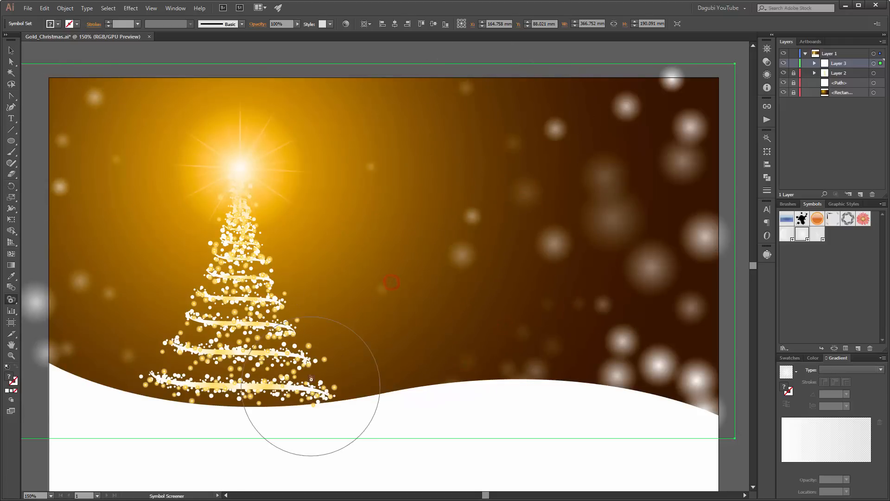
Step: Use the Symbol Shifter to nudge the lights right of the tree into a looser, more scattered arrangement
click(11, 301)
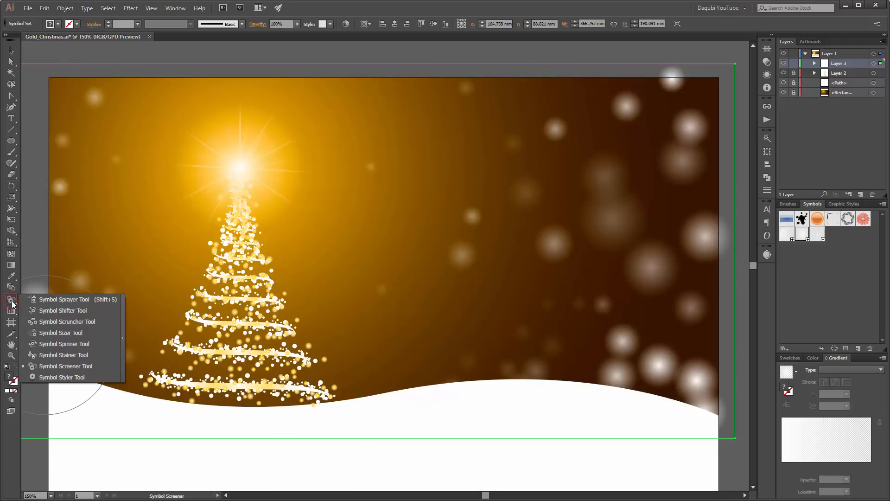
click(57, 312)
mouse_move(547, 244)
mouse_down()
mouse_move(518, 212)
mouse_move(552, 210)
mouse_move(537, 256)
mouse_move(618, 217)
mouse_move(617, 195)
mouse_up()
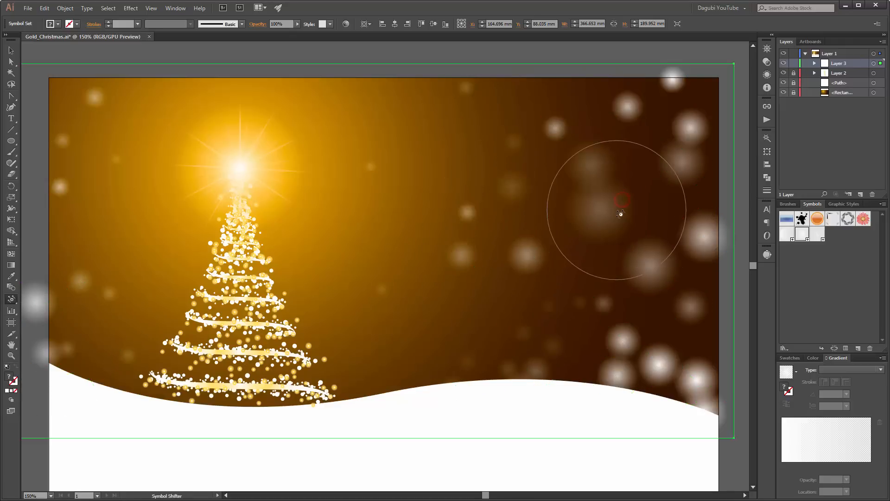
mouse_move(572, 306)
mouse_down()
mouse_move(473, 388)
mouse_move(513, 357)
mouse_move(693, 377)
mouse_up()
mouse_move(663, 90)
mouse_down()
mouse_move(673, 116)
mouse_move(664, 112)
mouse_up()
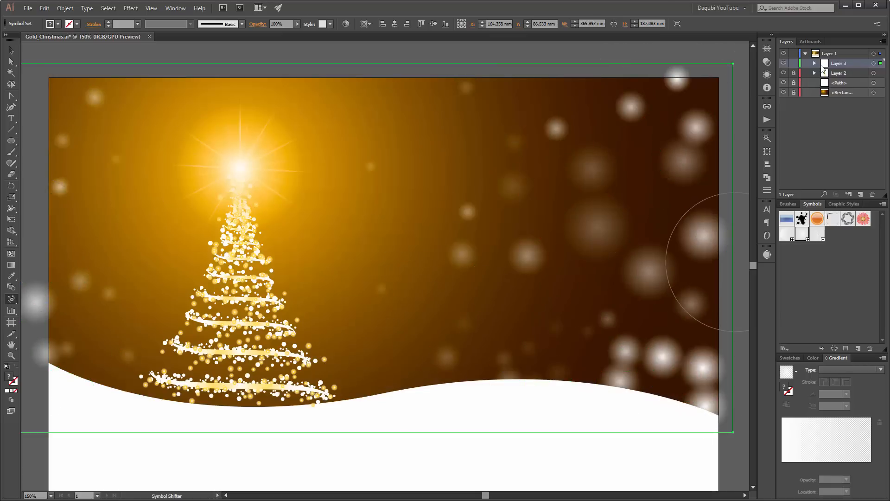
Step: Expand Layer 3 and lock the Light symbol set inside it
click(816, 63)
click(793, 82)
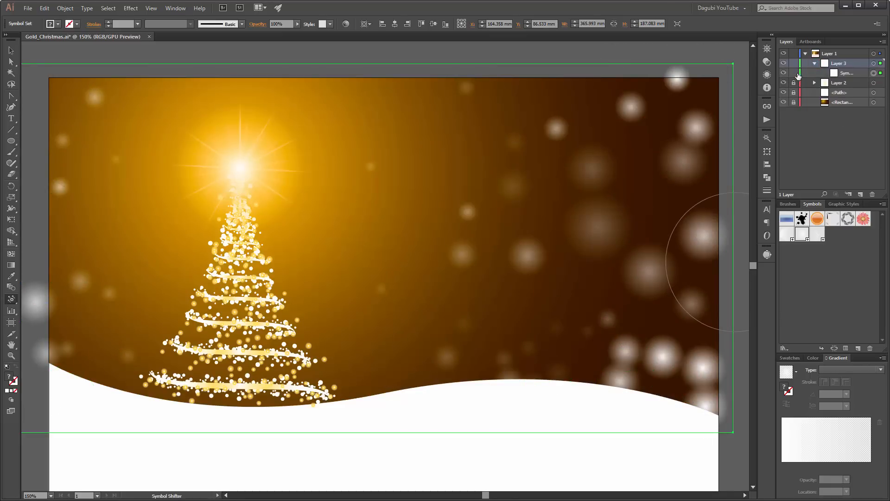
click(794, 74)
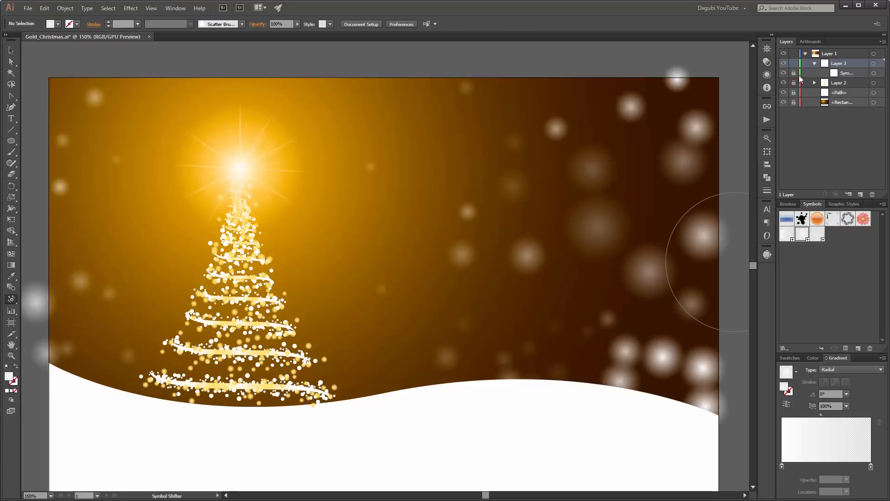
Step: Spray Bokeh symbols with the Symbol Sprayer across the dark sky right of the tree and the sky left of it
click(784, 240)
click(471, 186)
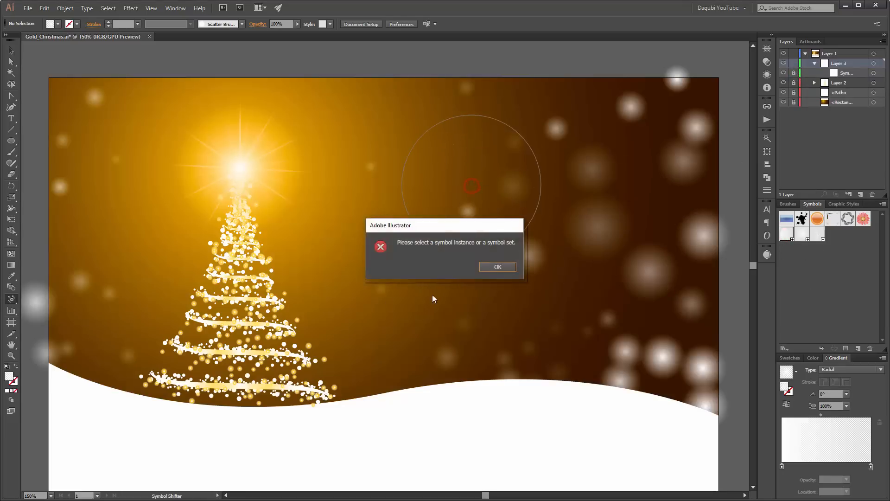
click(497, 267)
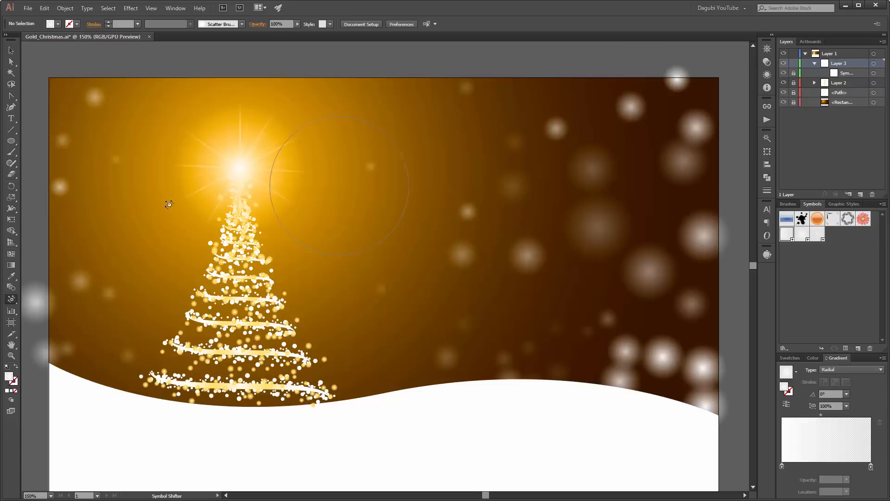
drag(11, 302, 53, 298)
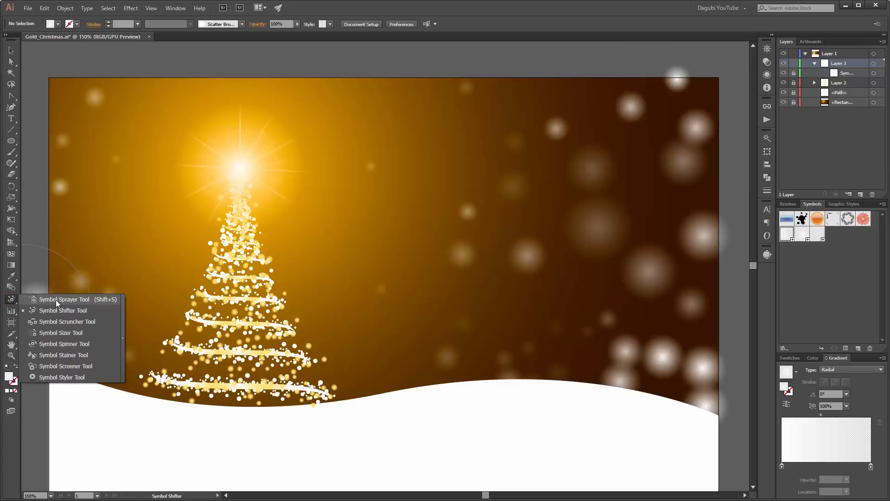
click(68, 299)
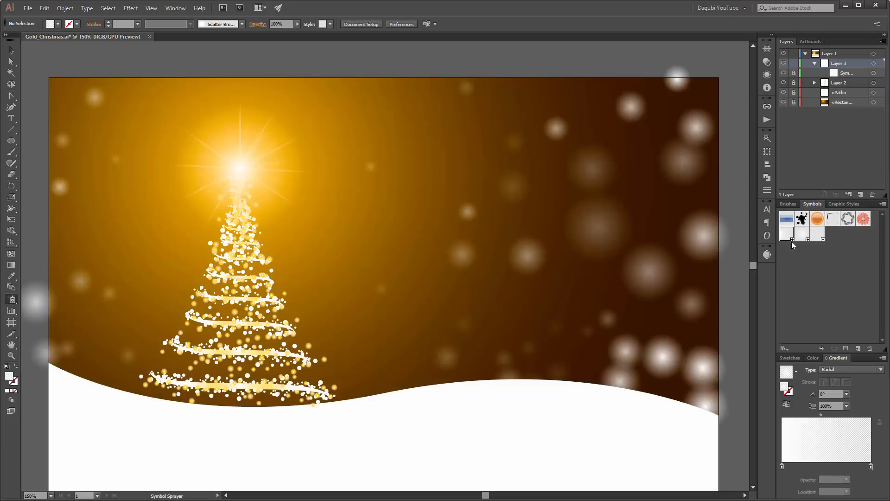
click(496, 195)
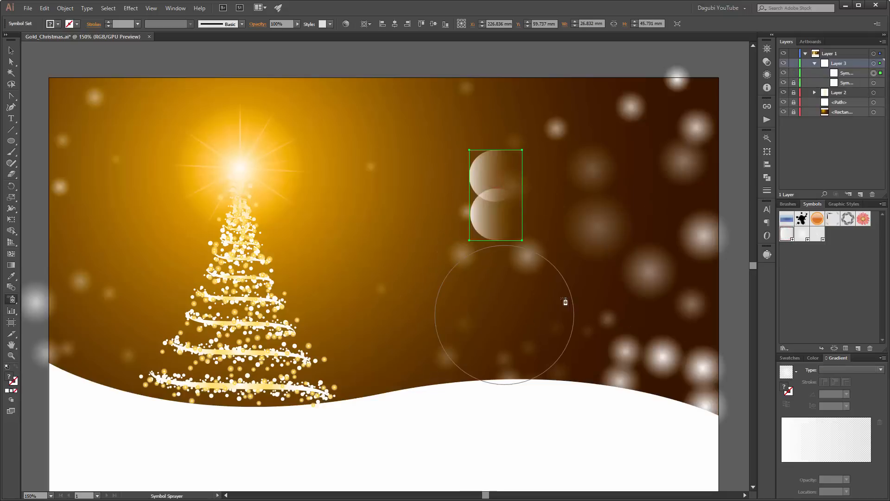
mouse_move(632, 188)
mouse_down()
mouse_move(576, 318)
mouse_move(646, 358)
mouse_move(665, 212)
mouse_move(521, 354)
mouse_move(473, 350)
mouse_move(572, 199)
mouse_move(528, 146)
mouse_move(472, 126)
mouse_move(529, 294)
mouse_move(239, 399)
mouse_move(118, 369)
mouse_move(97, 171)
mouse_move(124, 171)
mouse_move(110, 98)
mouse_up()
drag(527, 328, 626, 292)
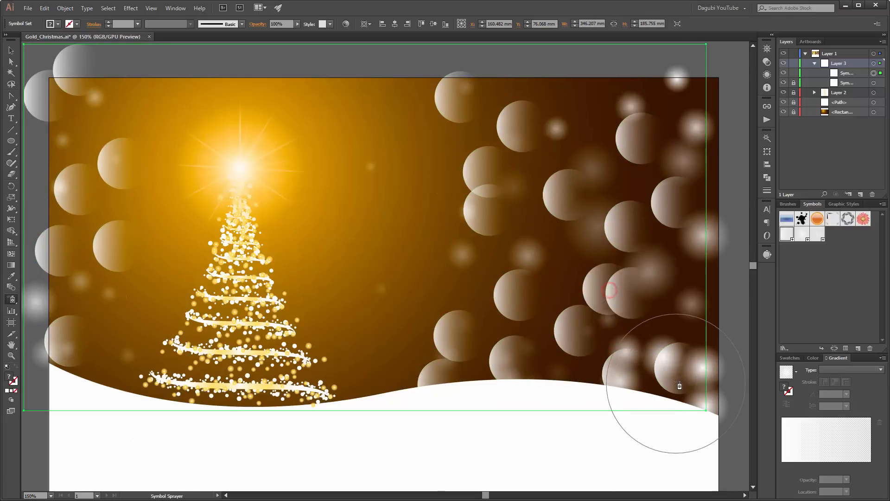
click(656, 90)
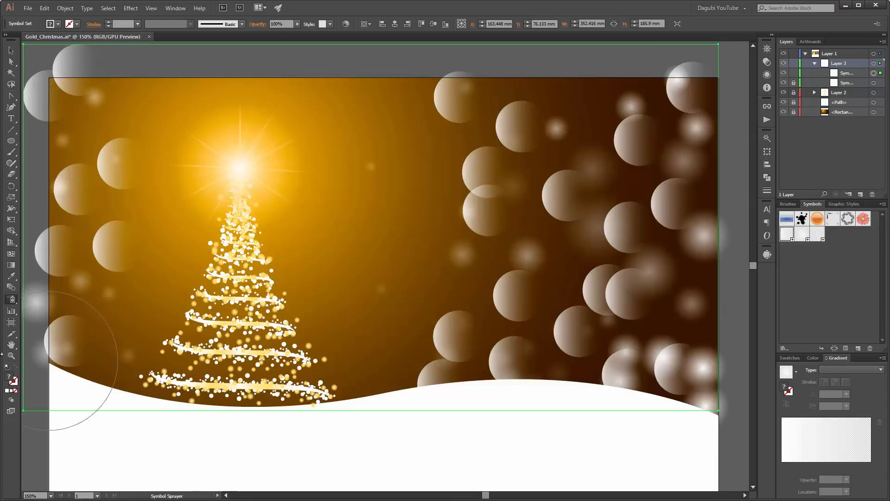
Step: Use the Symbol Spinner to rotate the Bokeh circles right of the tree so their bright edges face different directions
click(13, 301)
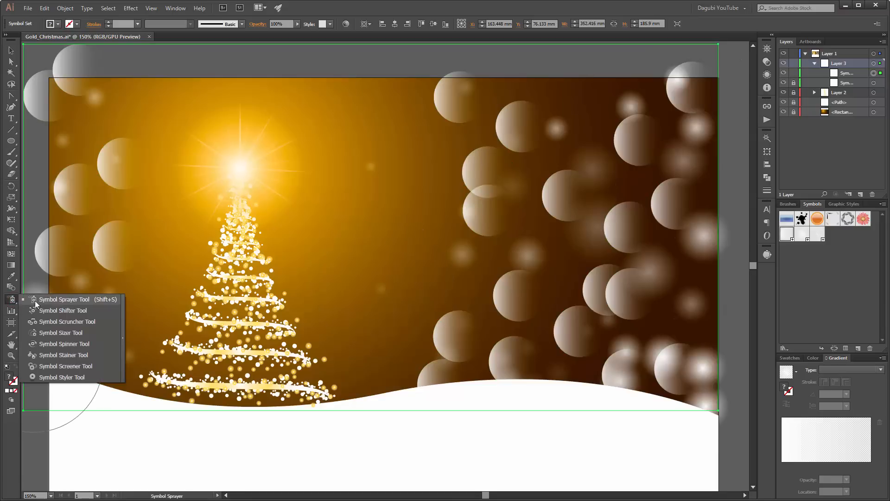
click(61, 345)
mouse_move(552, 186)
mouse_down()
mouse_move(548, 216)
mouse_move(525, 212)
mouse_move(588, 197)
mouse_move(644, 304)
mouse_move(537, 292)
mouse_move(521, 306)
mouse_move(504, 303)
mouse_move(527, 290)
mouse_up()
mouse_move(453, 342)
mouse_down()
mouse_move(474, 370)
mouse_move(452, 375)
mouse_move(683, 383)
mouse_move(642, 376)
mouse_move(639, 347)
mouse_move(623, 394)
mouse_move(634, 425)
mouse_up()
mouse_move(662, 129)
mouse_down()
mouse_move(620, 114)
mouse_move(636, 163)
mouse_move(688, 77)
mouse_move(682, 88)
mouse_up()
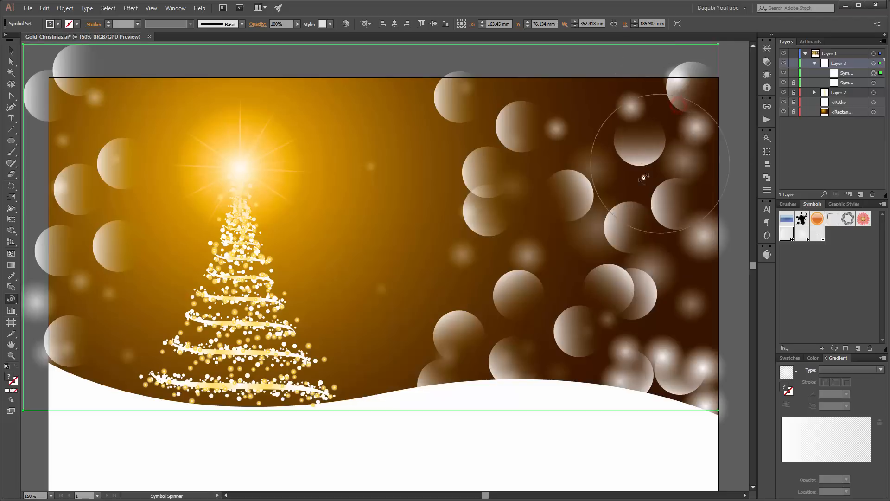
drag(617, 139, 576, 159)
mouse_move(487, 97)
mouse_down()
mouse_move(459, 88)
mouse_move(462, 95)
mouse_up()
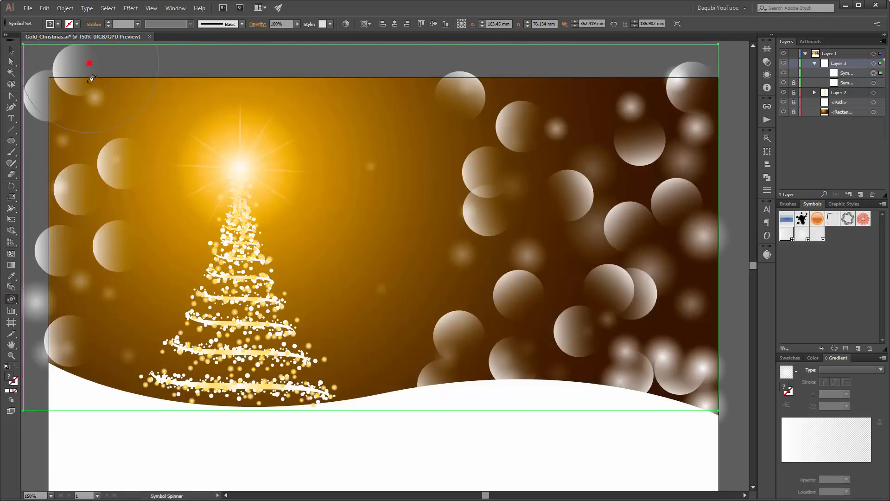
Step: Rotate the Bokeh circles left of the tree and one upper circle right of it to vary their orientation
drag(89, 70, 133, 145)
drag(115, 224, 109, 234)
mouse_move(72, 334)
mouse_down()
mouse_move(66, 388)
mouse_move(73, 271)
mouse_up()
drag(507, 152, 510, 150)
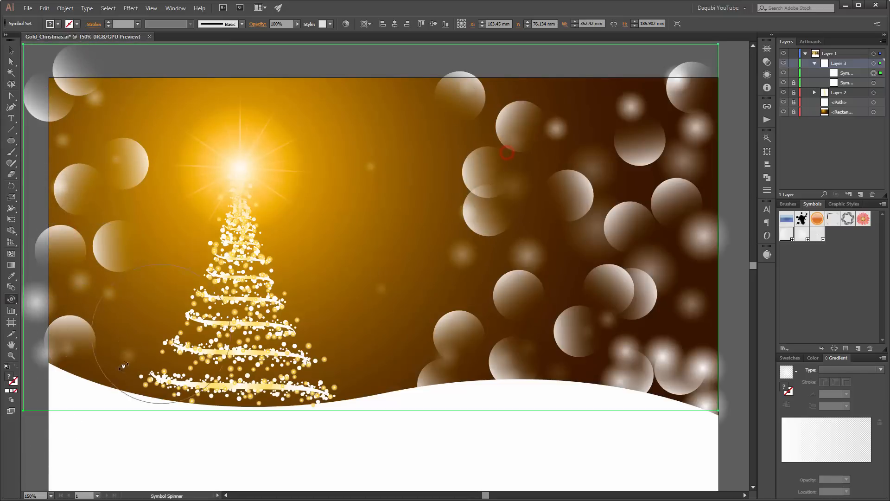
Step: Use the Symbol Sizer to enlarge some Bokeh circles right of the tree and shrink others
click(14, 298)
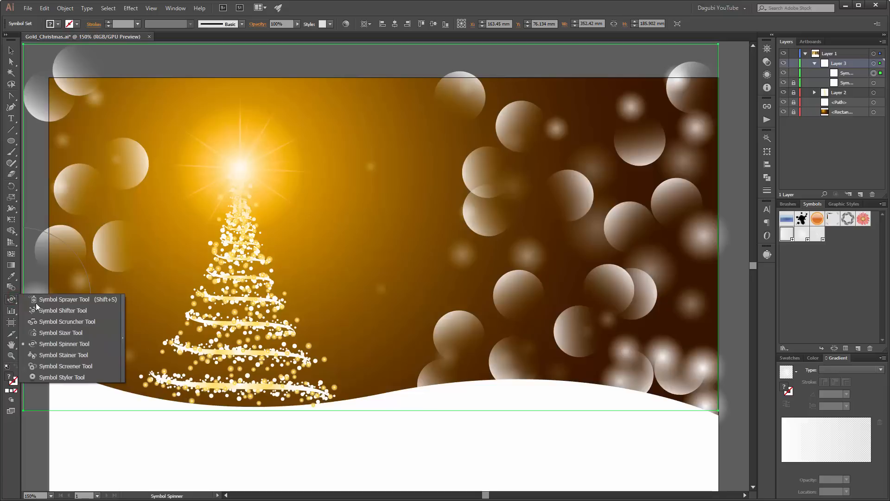
click(69, 333)
drag(619, 228, 624, 230)
mouse_move(617, 344)
mouse_down()
mouse_move(456, 328)
mouse_move(447, 358)
mouse_move(485, 294)
mouse_move(506, 172)
mouse_up()
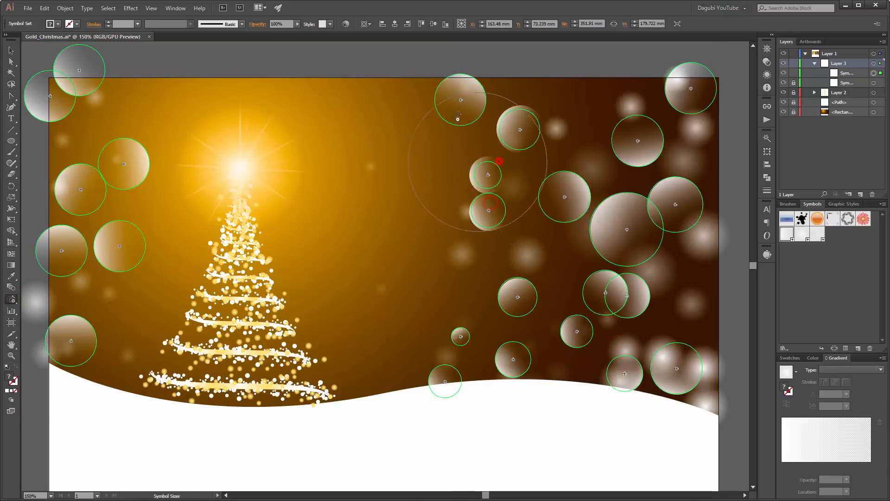
click(673, 110)
drag(663, 204, 669, 195)
drag(660, 371, 667, 358)
Step: Vary the sizes of the Bokeh circles left of the tree and adjust more of them between the tree and the dark sky
drag(152, 218, 132, 210)
alt+click(77, 336)
drag(87, 96, 87, 97)
drag(106, 195, 107, 196)
mouse_move(627, 248)
mouse_down()
mouse_move(634, 220)
mouse_move(593, 289)
mouse_move(521, 218)
mouse_move(502, 161)
mouse_move(523, 256)
mouse_move(487, 249)
mouse_up()
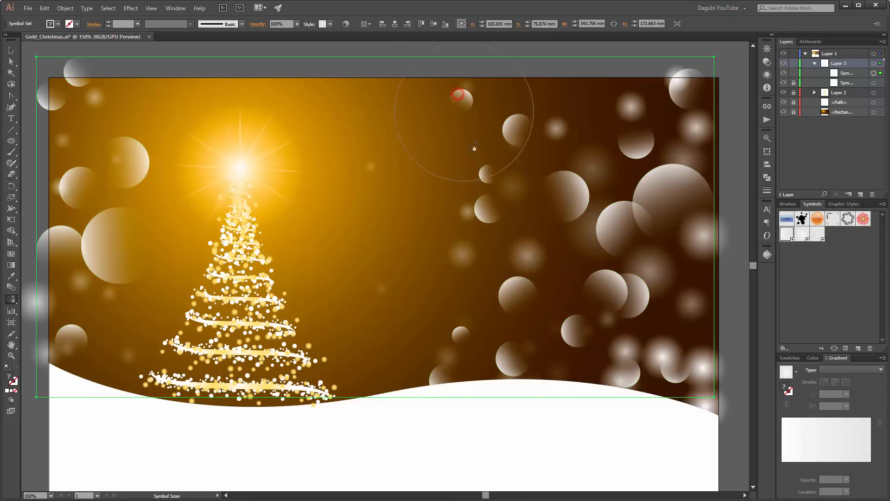
mouse_move(452, 382)
mouse_down()
mouse_move(446, 377)
mouse_move(556, 377)
mouse_up()
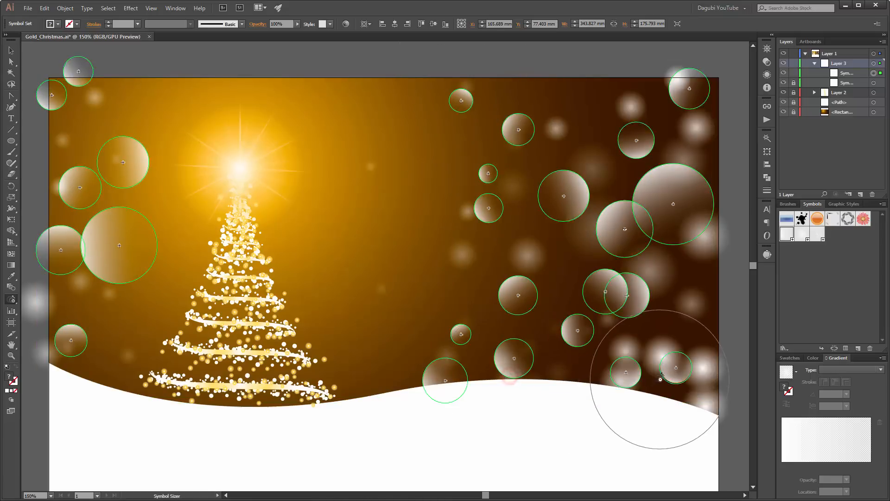
Step: Use the Symbol Screener to fade several Bokeh circles on both sides of the tree
click(14, 302)
click(60, 367)
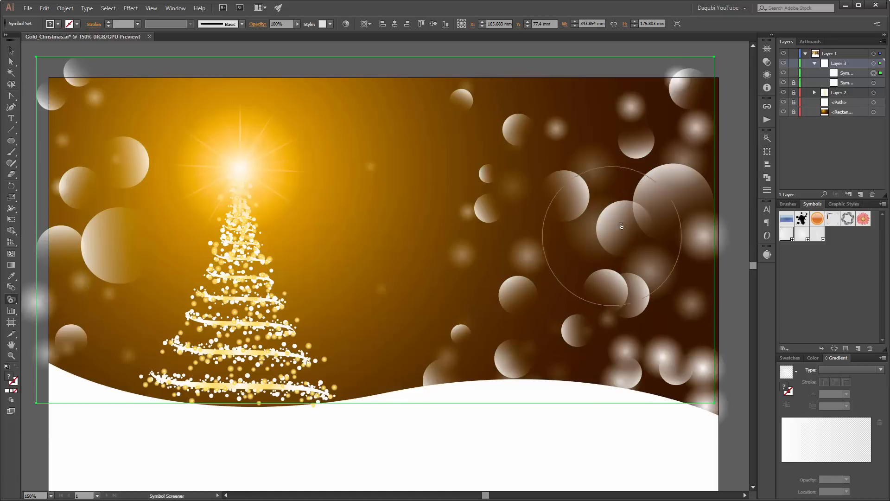
mouse_move(620, 228)
mouse_down()
mouse_move(605, 295)
mouse_move(560, 371)
mouse_move(506, 354)
mouse_move(445, 377)
mouse_up()
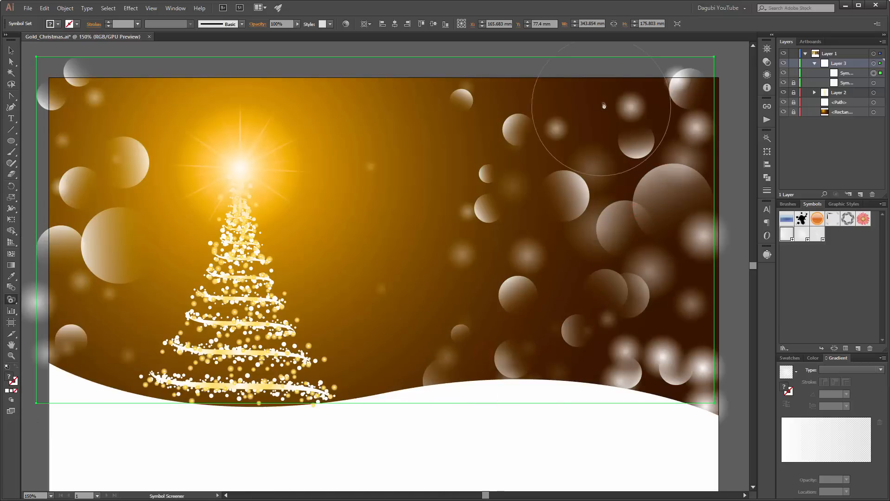
mouse_move(645, 354)
mouse_down()
mouse_move(652, 368)
mouse_move(567, 377)
mouse_up()
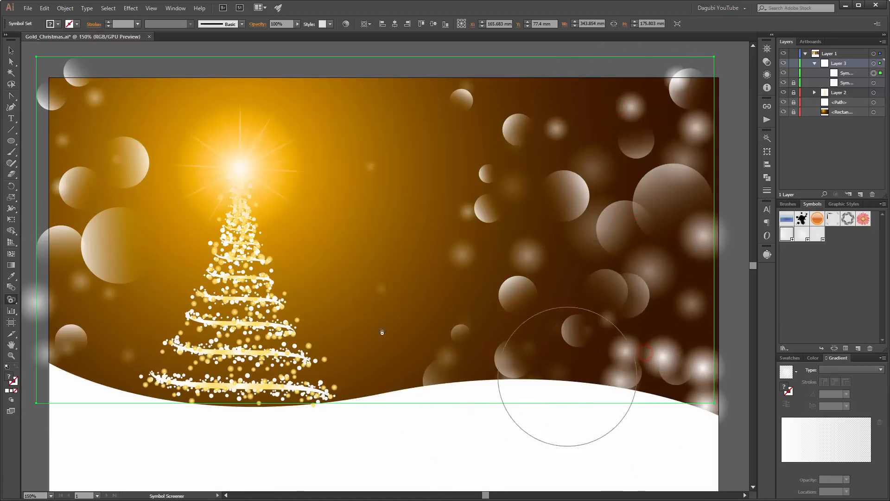
click(80, 234)
drag(114, 171, 126, 196)
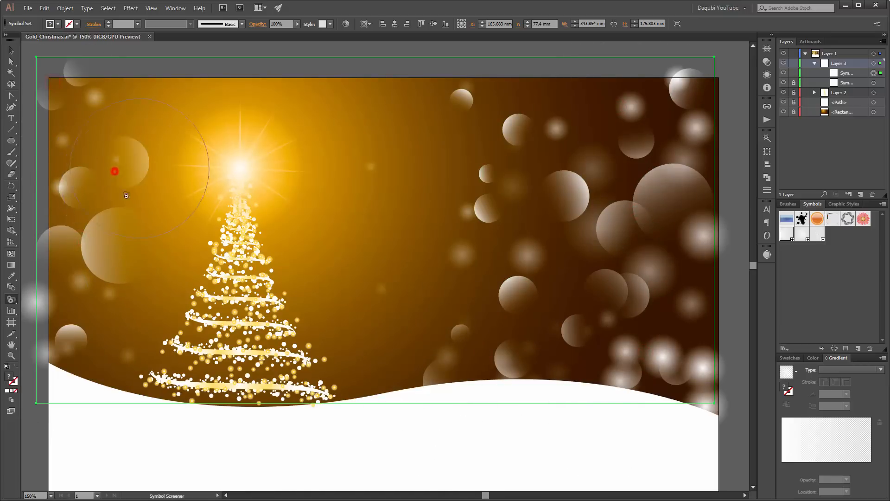
click(96, 247)
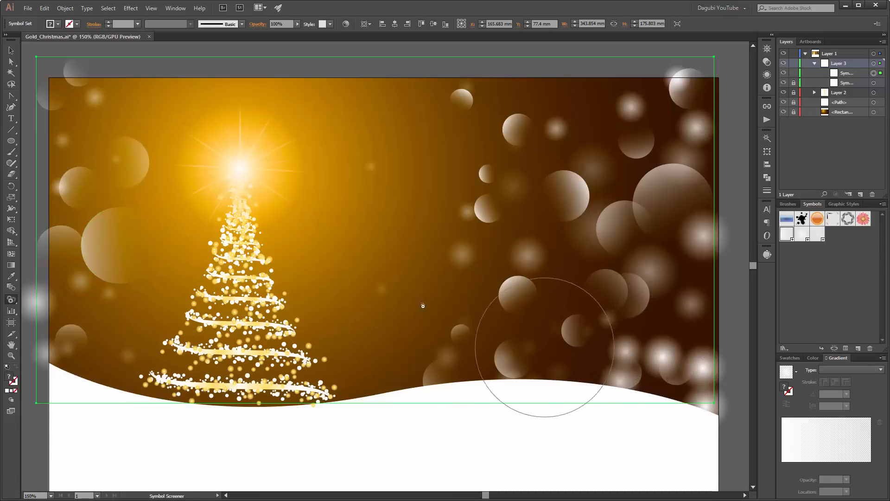
Step: Lock the Bokeh symbol set and spray Star symbols over the tree, the dark sky and the artwork's lower-left edge
click(15, 303)
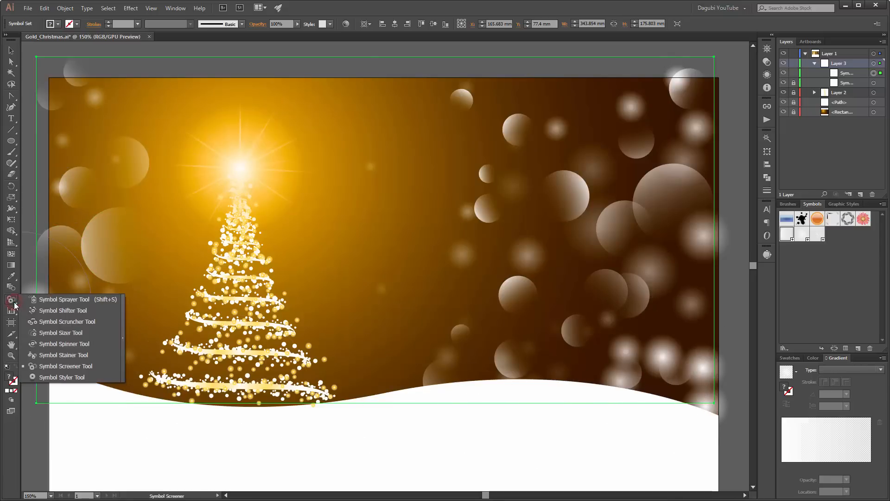
click(70, 301)
key(ctrl+2)
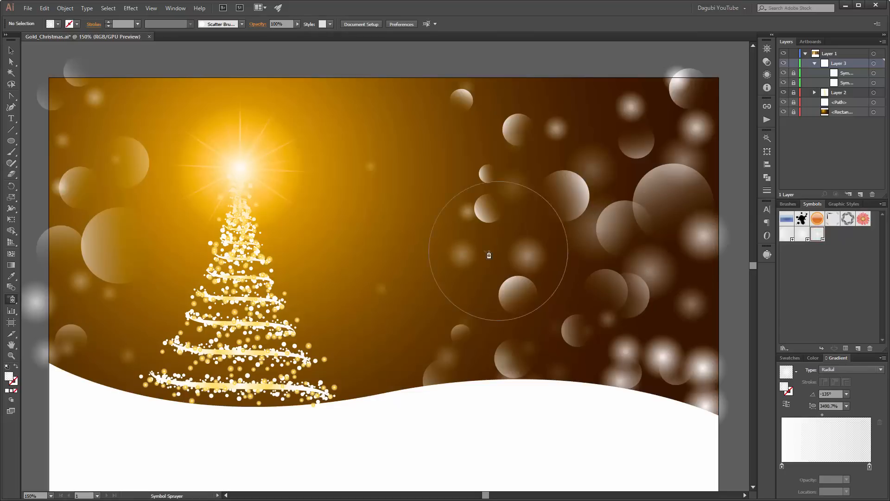
mouse_move(588, 155)
mouse_down()
mouse_move(600, 207)
mouse_move(550, 292)
mouse_move(465, 315)
mouse_move(647, 298)
mouse_move(649, 369)
mouse_move(554, 367)
mouse_move(469, 390)
mouse_move(481, 371)
mouse_move(590, 304)
mouse_move(646, 159)
mouse_move(672, 130)
mouse_move(667, 167)
mouse_up()
mouse_move(84, 370)
mouse_down()
mouse_move(105, 387)
mouse_move(193, 410)
mouse_move(172, 386)
mouse_move(249, 408)
mouse_move(297, 395)
mouse_move(200, 357)
mouse_move(252, 329)
mouse_move(248, 297)
mouse_move(254, 334)
mouse_move(242, 233)
mouse_move(273, 374)
mouse_move(236, 389)
mouse_up()
mouse_move(287, 227)
mouse_down()
mouse_move(241, 195)
mouse_move(297, 380)
mouse_move(353, 293)
mouse_up()
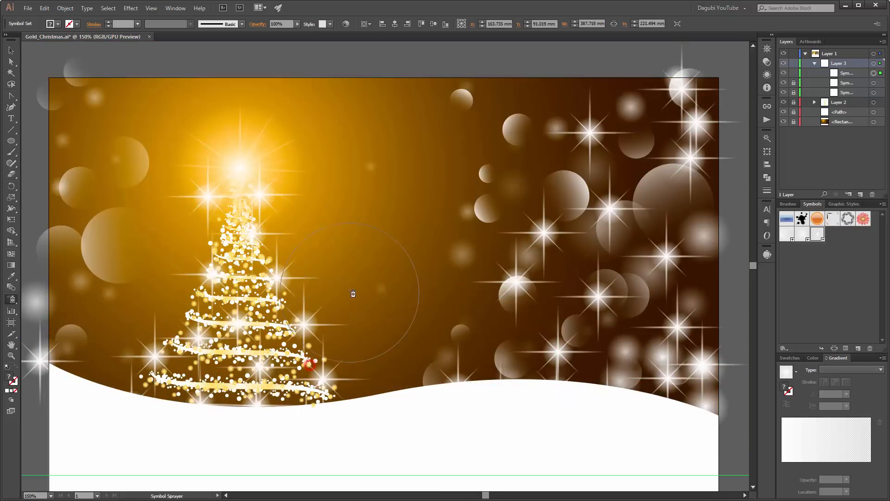
mouse_move(635, 140)
mouse_down()
mouse_move(598, 241)
mouse_move(673, 278)
mouse_move(634, 238)
mouse_up()
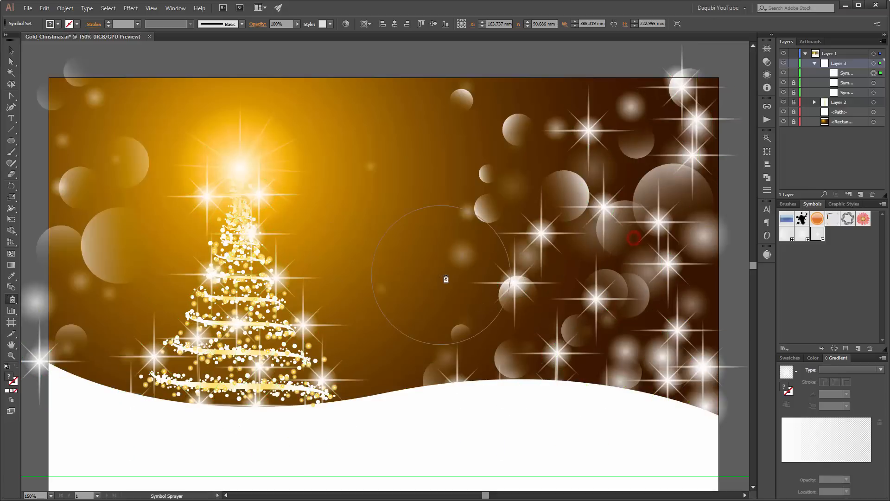
Step: Use the Symbol Sizer to shrink the Star symbols over the tree and the dark sky to varied sizes
click(15, 301)
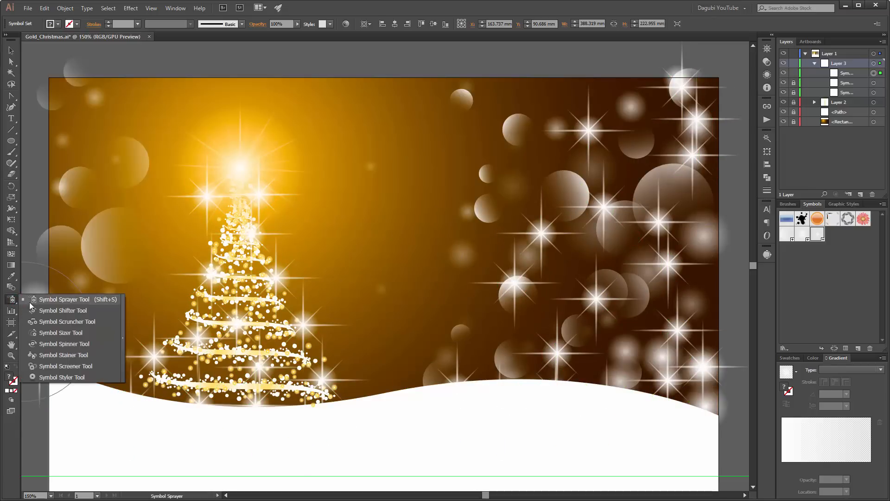
click(61, 333)
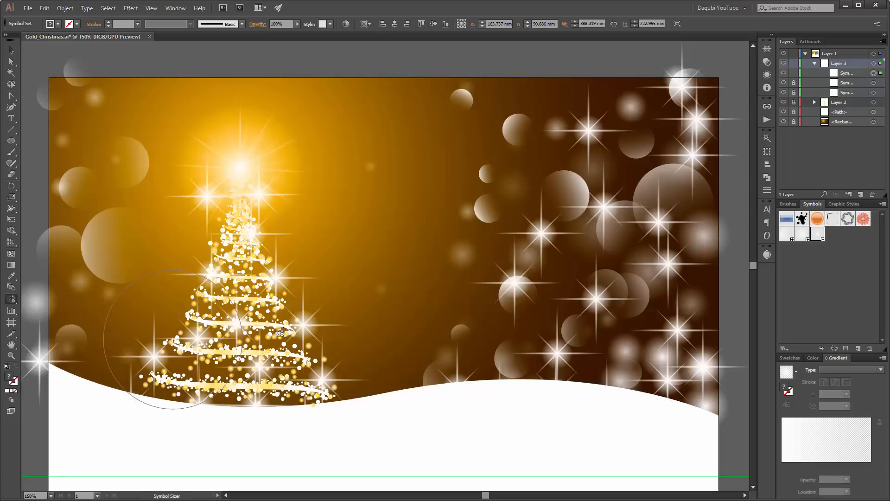
click(603, 222)
alt+click(585, 343)
alt+click(582, 341)
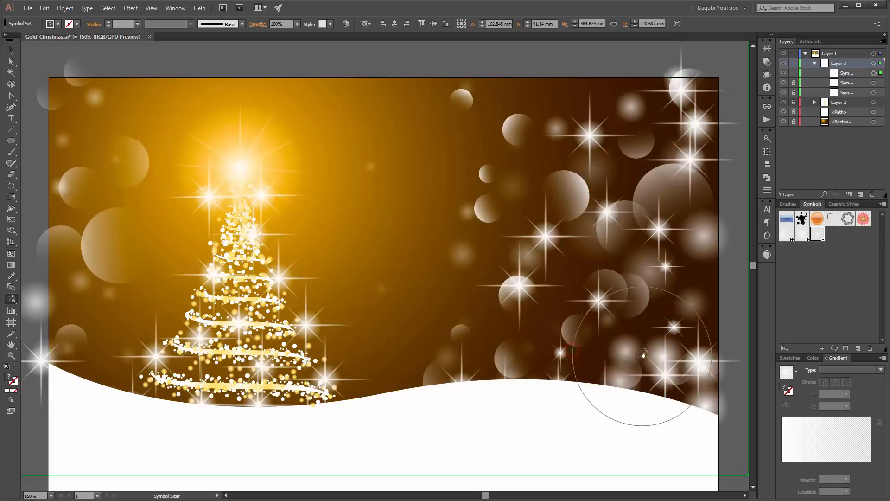
alt+click(681, 364)
alt+click(476, 378)
mouse_move(619, 166)
mouse_down()
mouse_move(686, 129)
mouse_move(683, 120)
mouse_move(604, 133)
mouse_move(562, 229)
mouse_move(610, 269)
mouse_move(645, 250)
mouse_move(575, 315)
mouse_move(544, 300)
mouse_move(275, 398)
mouse_move(291, 325)
mouse_move(268, 257)
mouse_move(234, 204)
mouse_move(213, 301)
mouse_move(162, 377)
mouse_move(237, 386)
mouse_move(64, 361)
mouse_up()
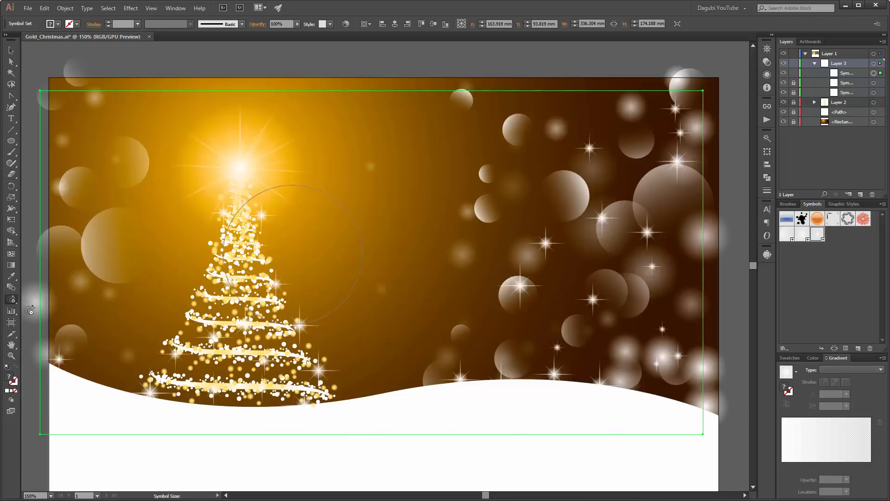
Step: Use the Symbol Shifter to reposition stars on the tree, at the artwork's lower-left edge and in the dark sky
drag(10, 303, 56, 310)
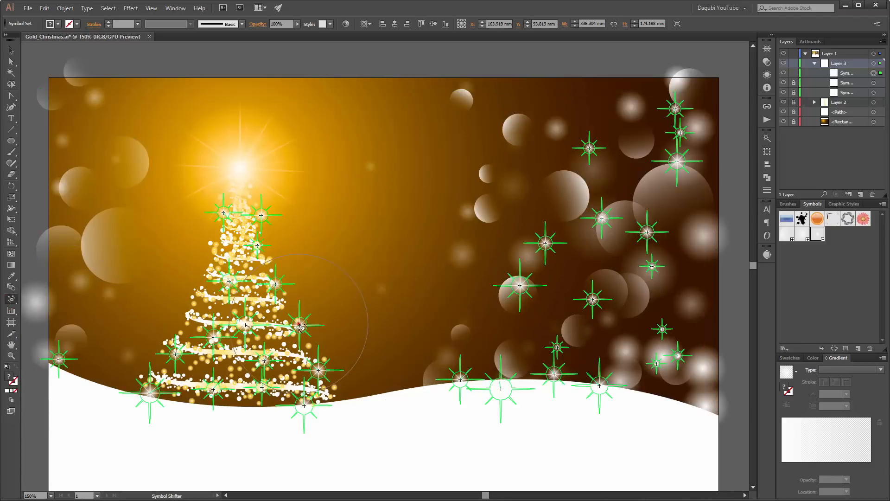
mouse_move(258, 204)
mouse_down()
mouse_move(215, 214)
mouse_move(237, 202)
mouse_move(219, 199)
mouse_up()
mouse_move(215, 341)
mouse_down()
mouse_move(194, 308)
mouse_move(163, 339)
mouse_move(206, 320)
mouse_move(206, 274)
mouse_up()
drag(56, 358, 81, 342)
drag(659, 126, 631, 111)
drag(658, 139, 634, 134)
mouse_move(615, 194)
mouse_down()
mouse_move(603, 219)
mouse_move(596, 201)
mouse_up()
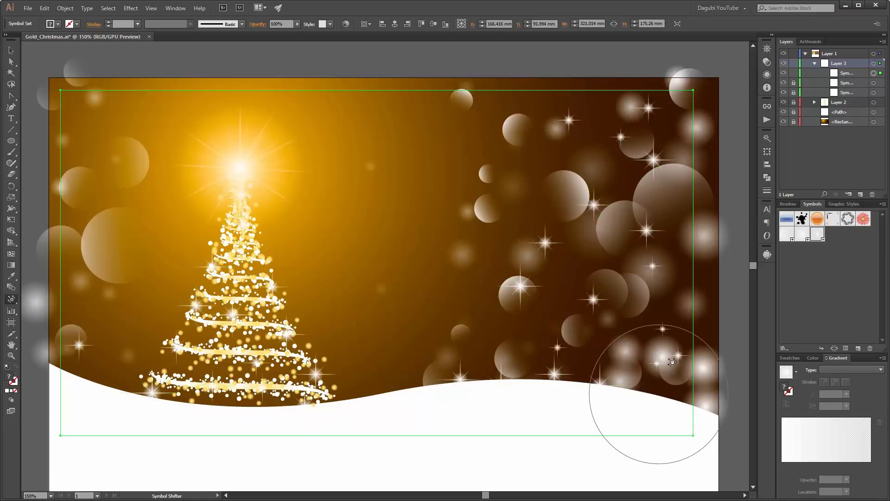
drag(675, 373, 676, 373)
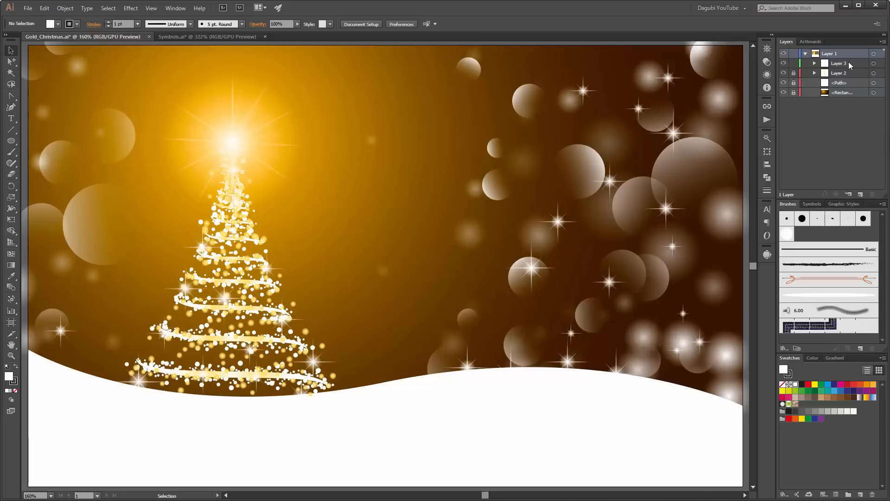
Step: Rename Layer 3 to Symbols and copy the snowflake from Symbols.ai into the golden sky beside the tree in Gold_Christmas.ai
click(842, 62)
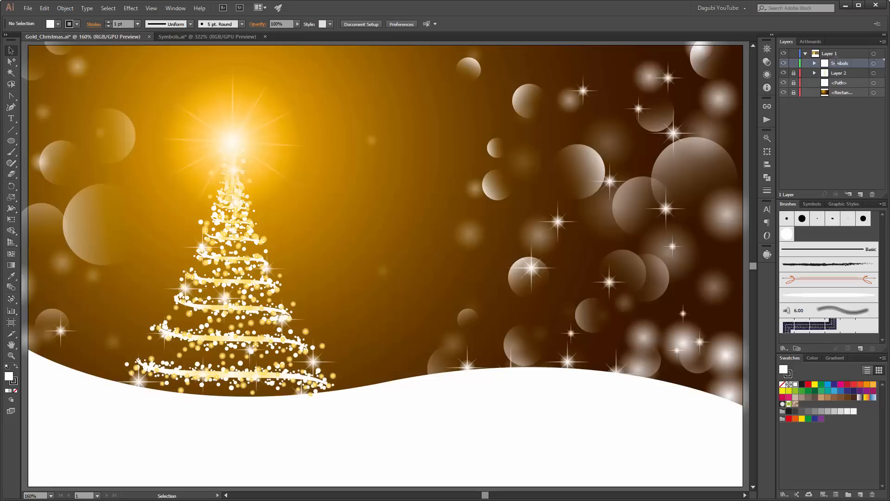
click(205, 39)
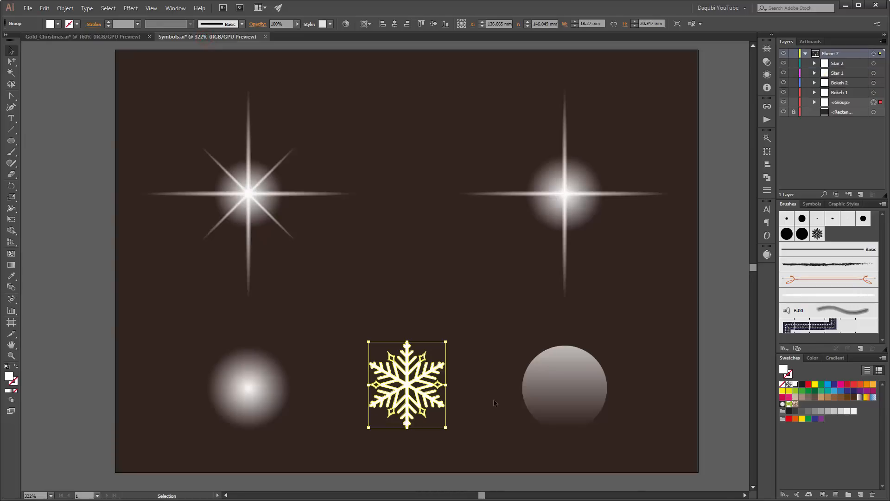
drag(407, 386, 407, 383)
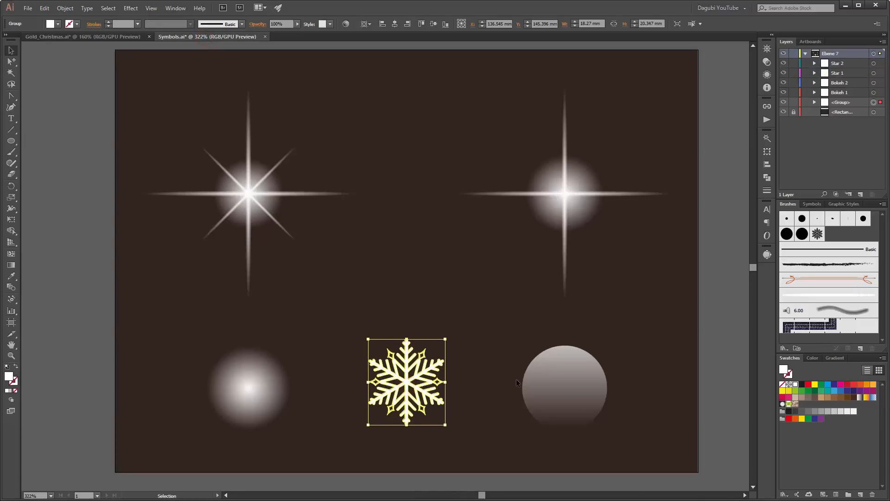
click(55, 35)
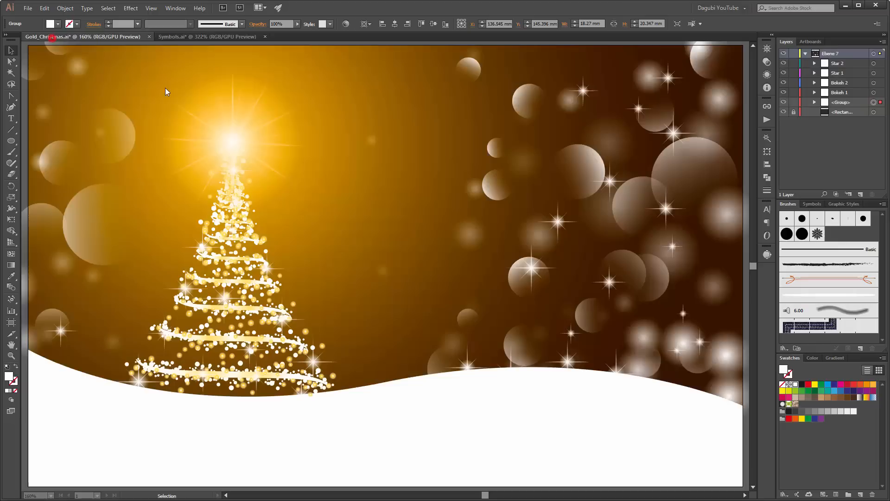
key(ctrl+v)
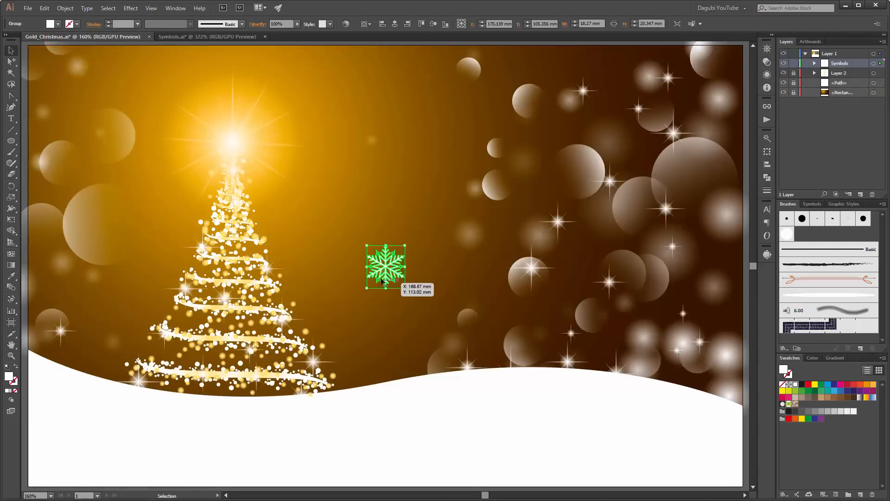
drag(386, 268, 413, 179)
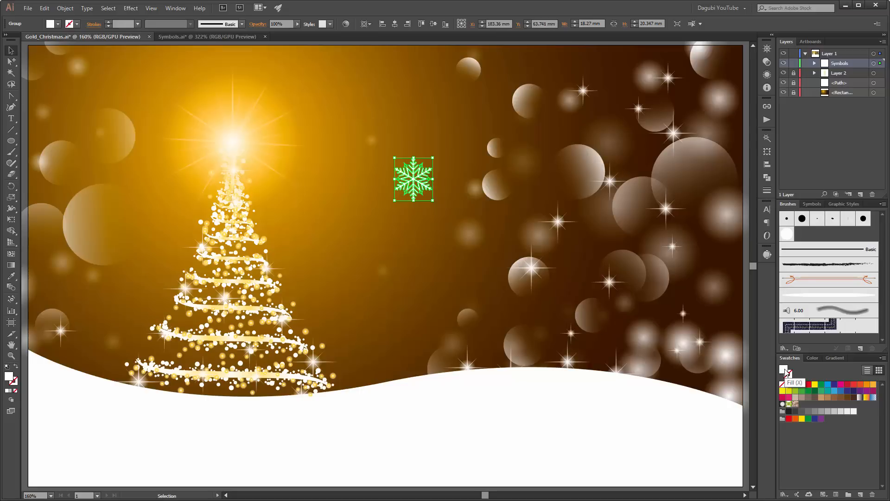
Step: Fill the pasted snowflake with black and begin a new Scatter Brush from it
click(814, 358)
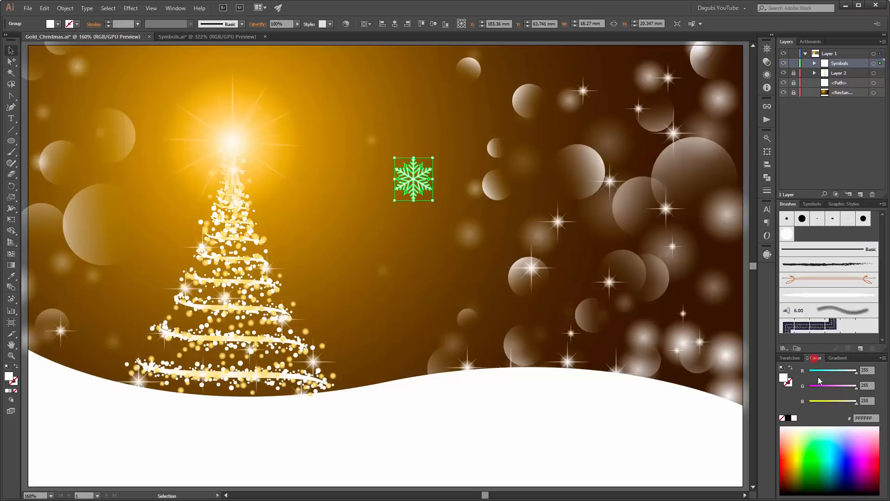
click(789, 418)
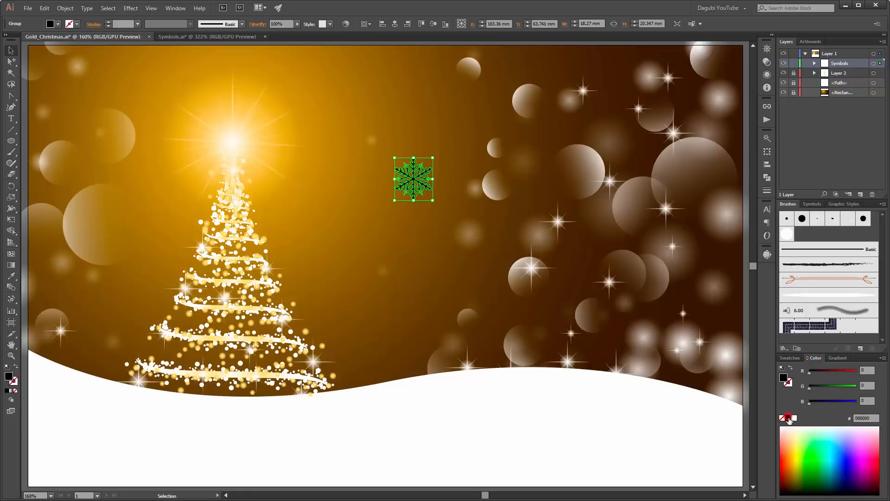
click(860, 349)
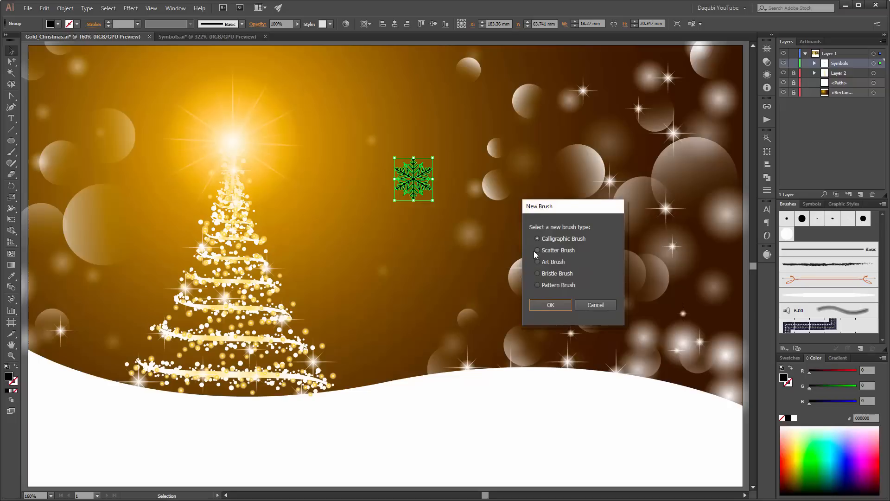
click(551, 305)
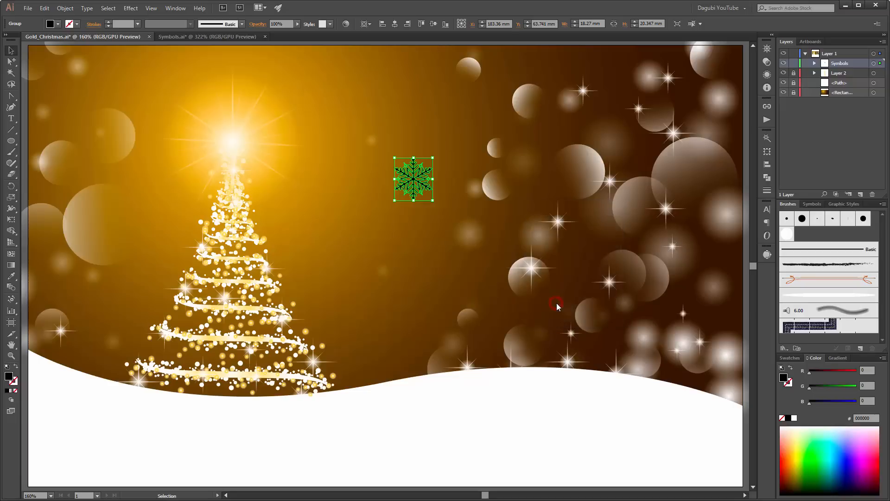
drag(203, 199, 196, 134)
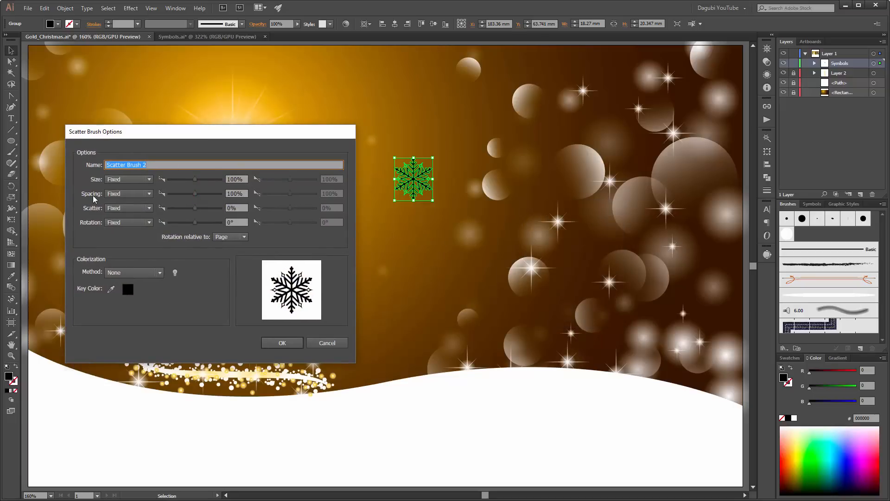
Step: Create the snowflake brush with Random size, spacing, scatter and rotation, and the Tints colorization method
click(127, 179)
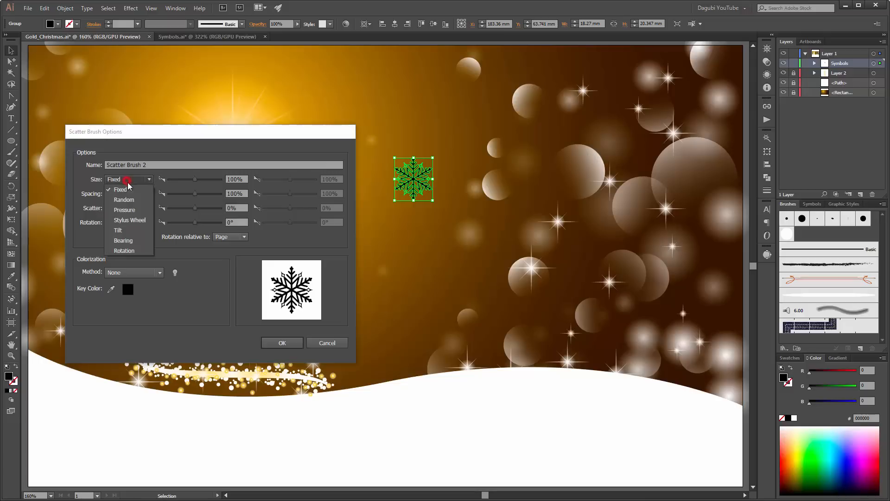
click(124, 200)
click(127, 194)
click(133, 215)
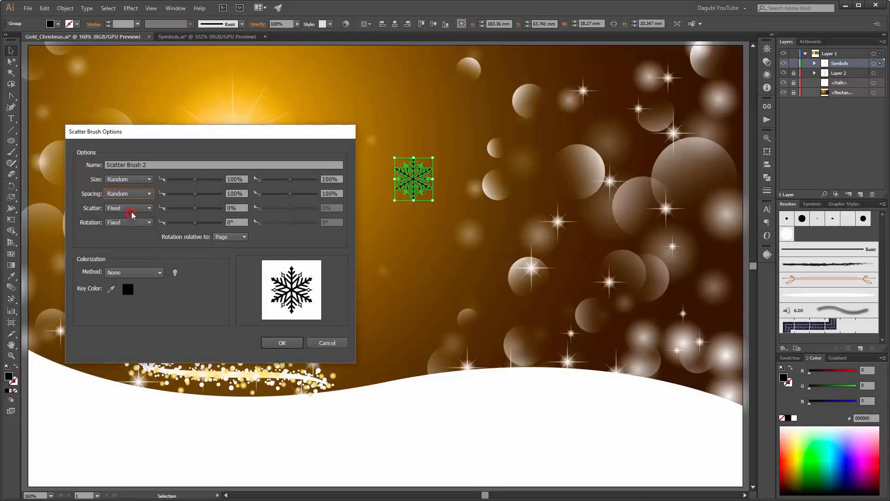
click(131, 208)
click(132, 228)
click(132, 221)
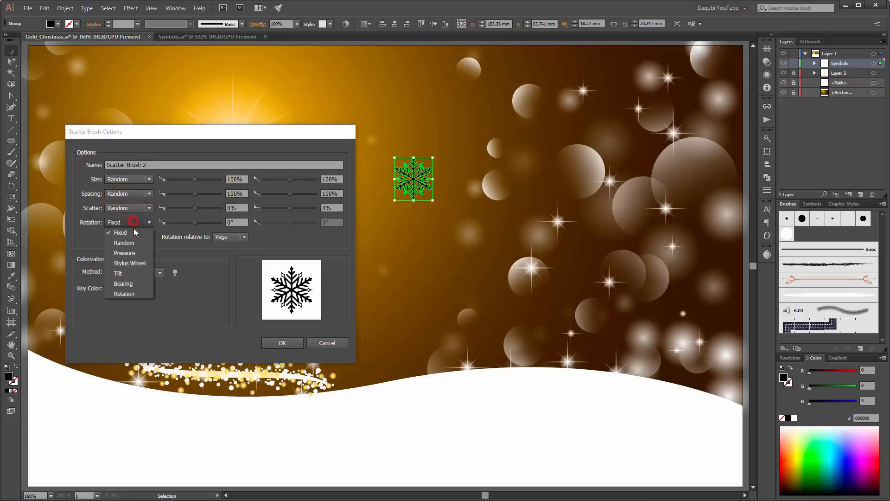
click(131, 243)
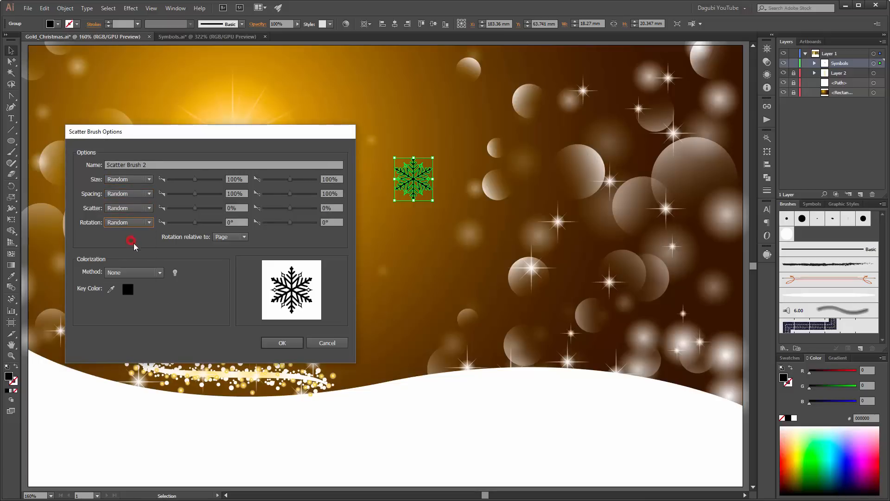
click(145, 274)
click(121, 294)
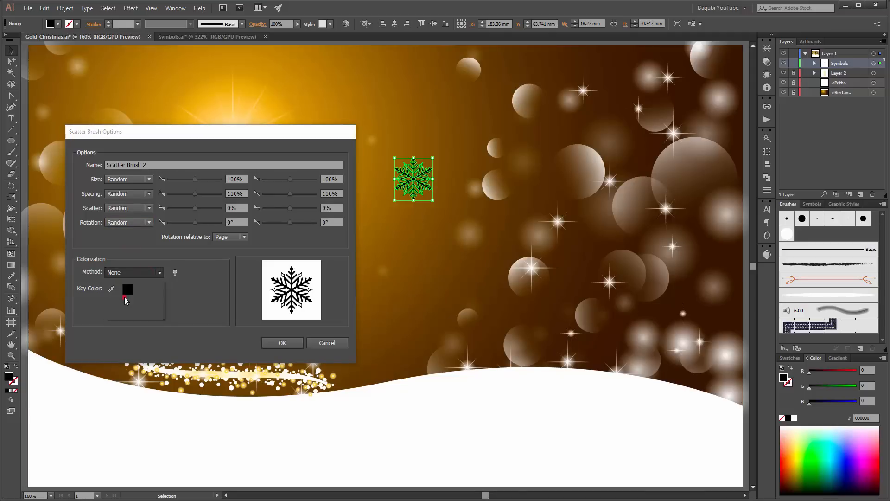
click(282, 342)
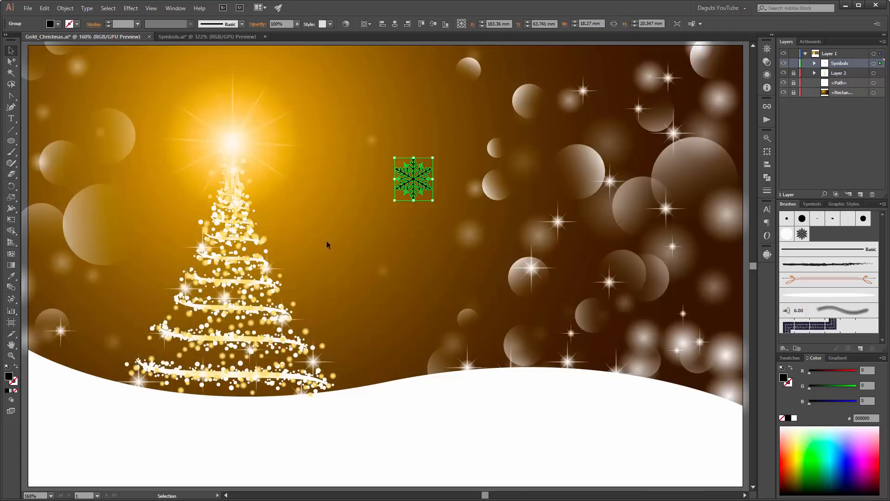
Step: Delete the original snowflake and paint a wavy test stroke across the sky with the snowflake brush, no fill and a white stroke
drag(410, 190, 391, 277)
key(Delete)
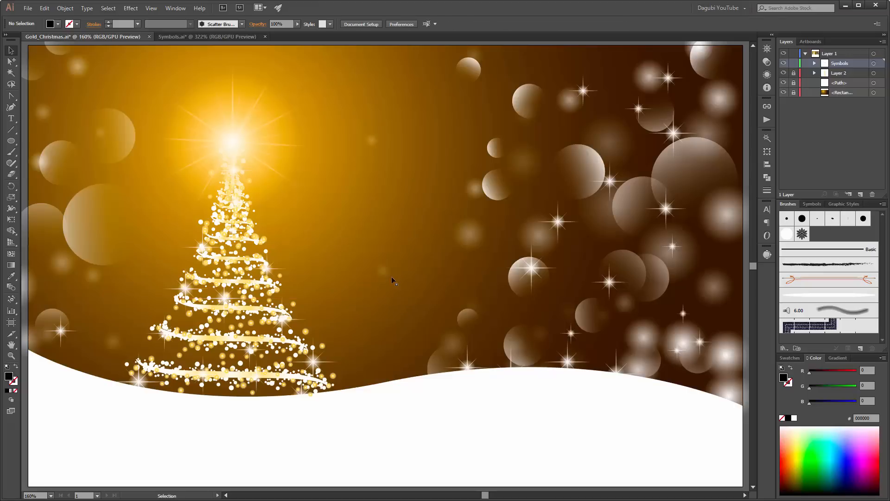
click(12, 151)
click(783, 418)
click(789, 383)
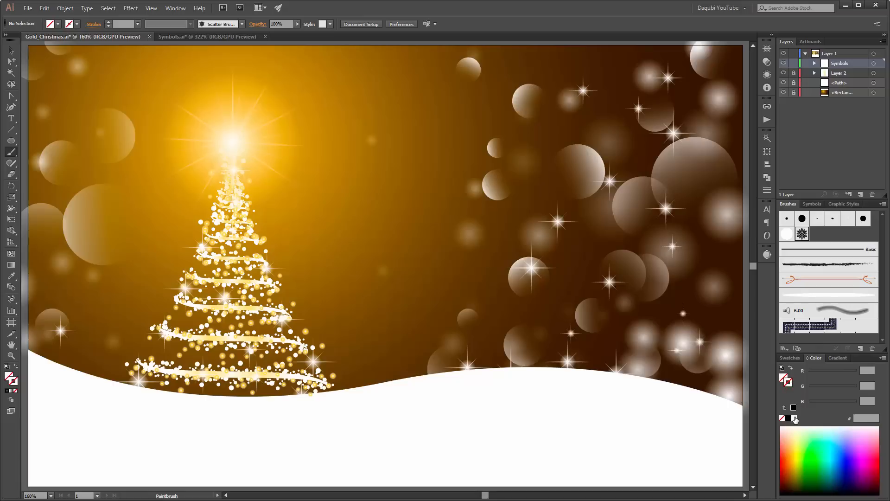
click(794, 418)
mouse_move(311, 148)
mouse_down()
mouse_move(391, 175)
mouse_move(585, 153)
mouse_move(613, 163)
mouse_up()
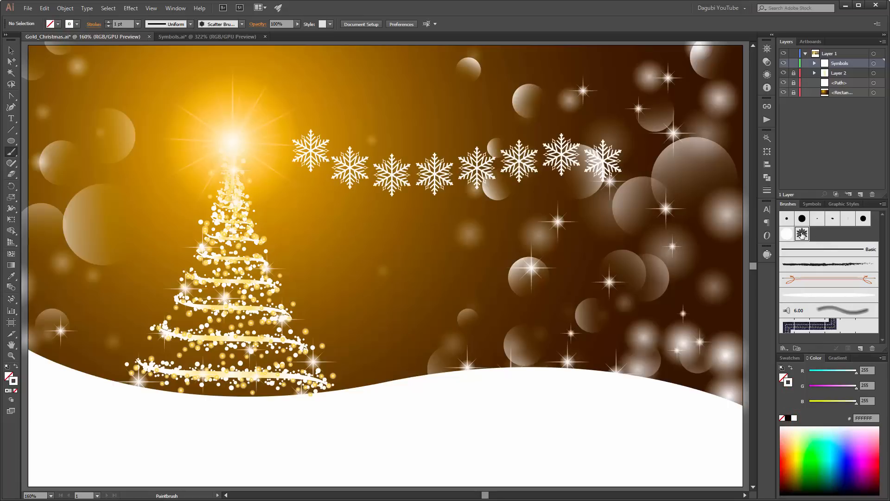
Step: Set the snowflake brush's size to 41–100%, spacing 71–100%, scatter 23% and -22%, rotation -79° and 26°, and apply it to existing strokes
double_click(802, 235)
drag(224, 133, 225, 206)
mouse_move(195, 253)
mouse_down()
mouse_move(180, 256)
mouse_move(197, 283)
mouse_up()
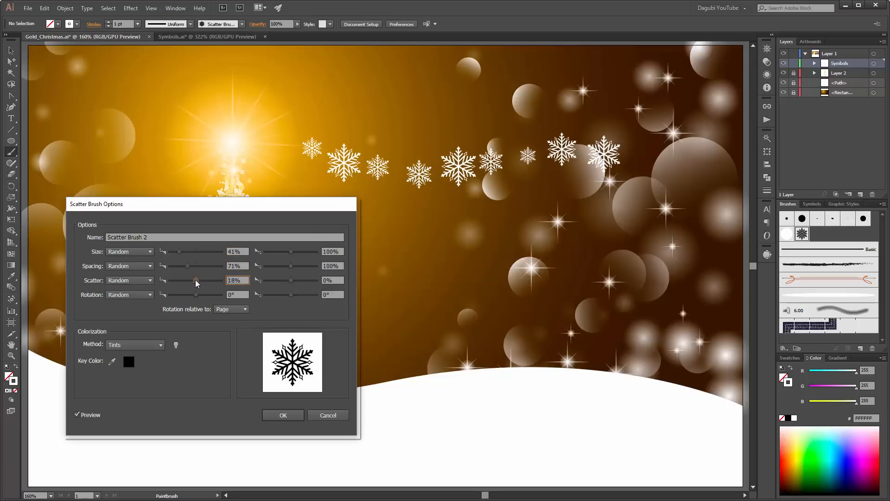
drag(290, 280, 289, 280)
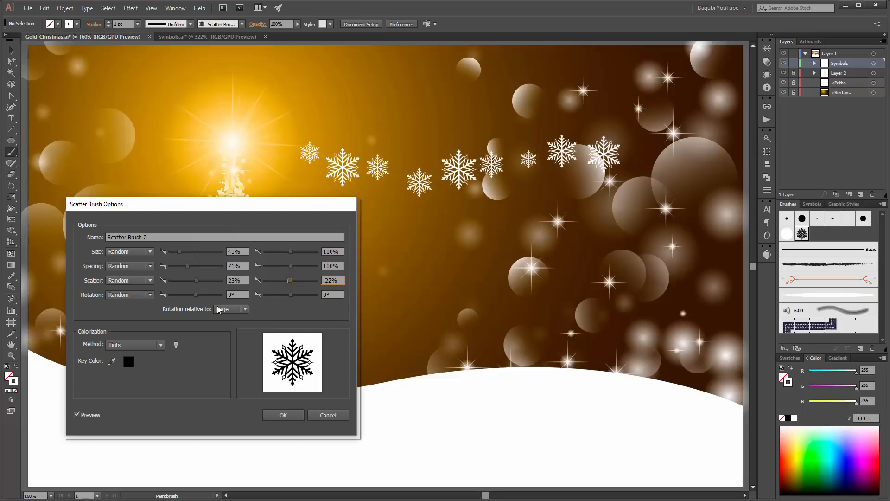
drag(194, 295, 185, 296)
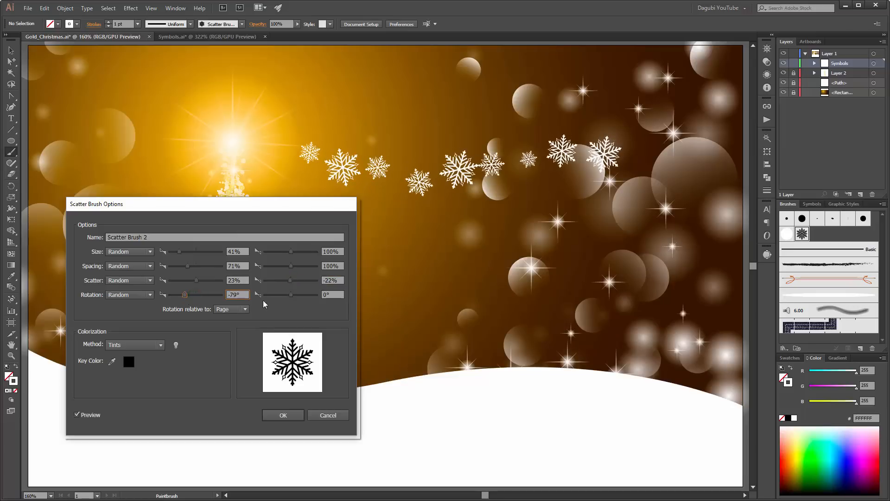
drag(291, 296, 296, 295)
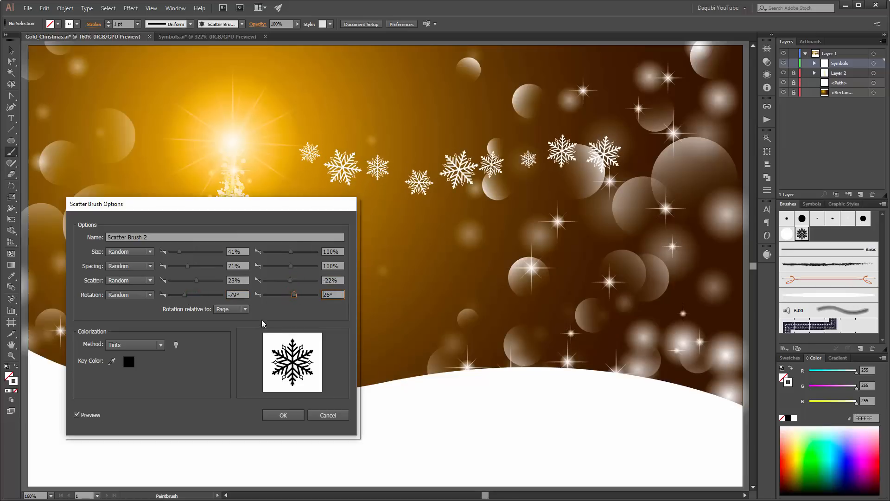
click(288, 416)
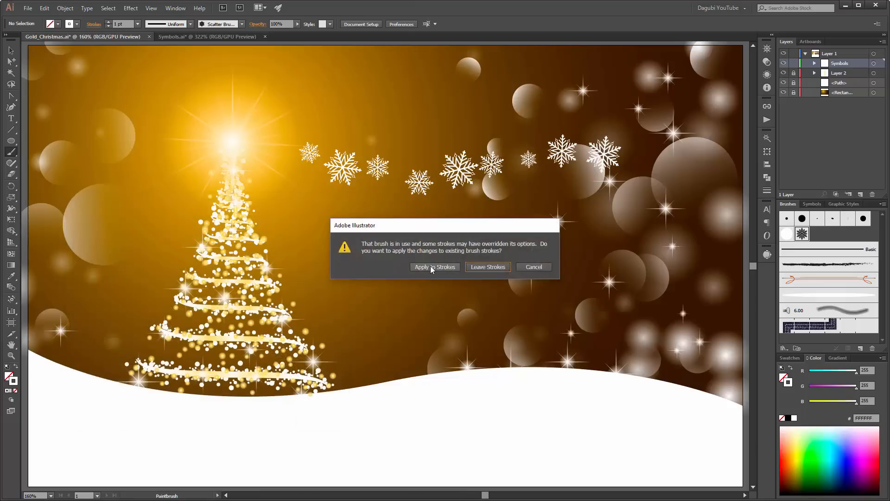
click(432, 266)
Step: Delete the snowflake test stroke and save Gold_Christmas.ai
ctrl+click(458, 171)
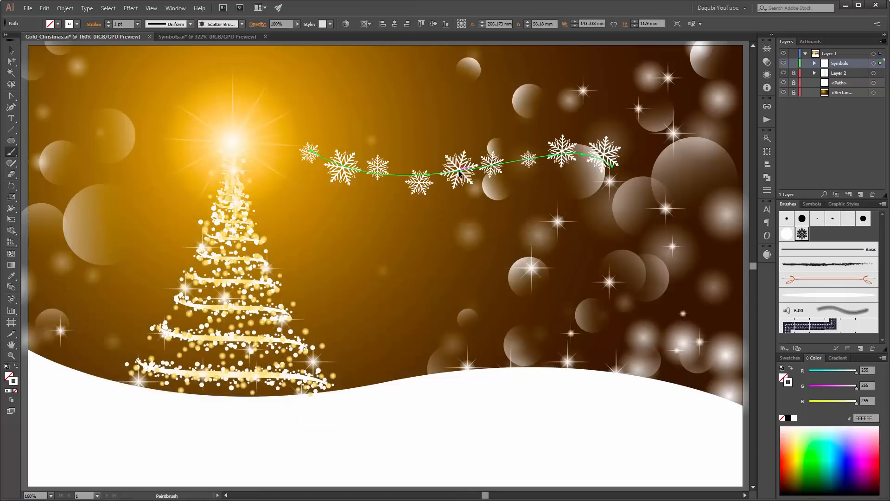
key(Delete)
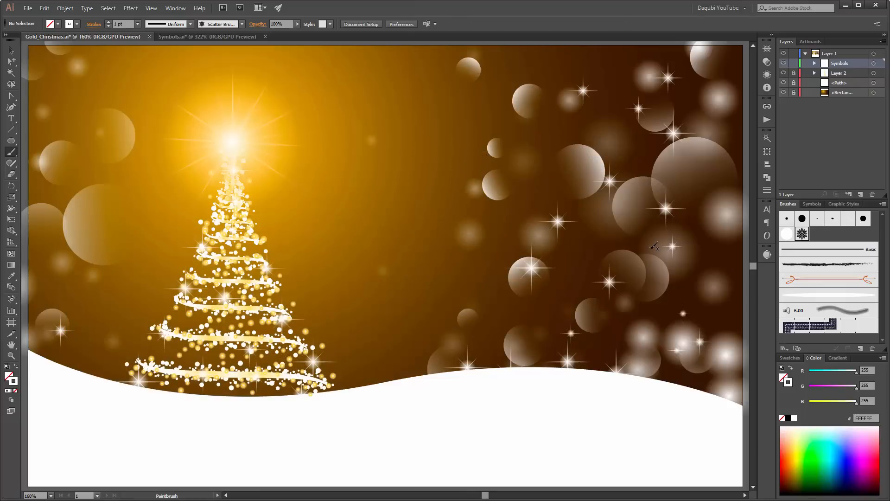
key(ctrl+s)
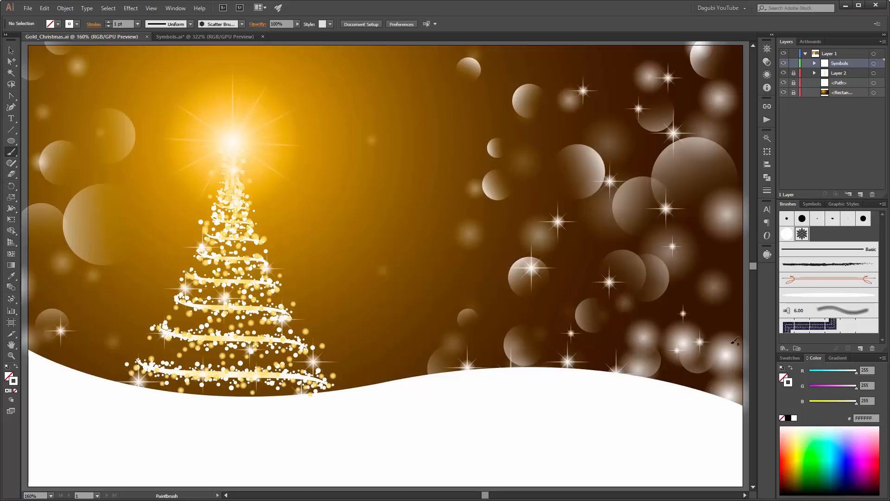
Step: Set a dark brown swatch as the stroke, lock the Symbols layer, and paint snowflakes along the snow hill's edge directly on Layer 1
click(789, 358)
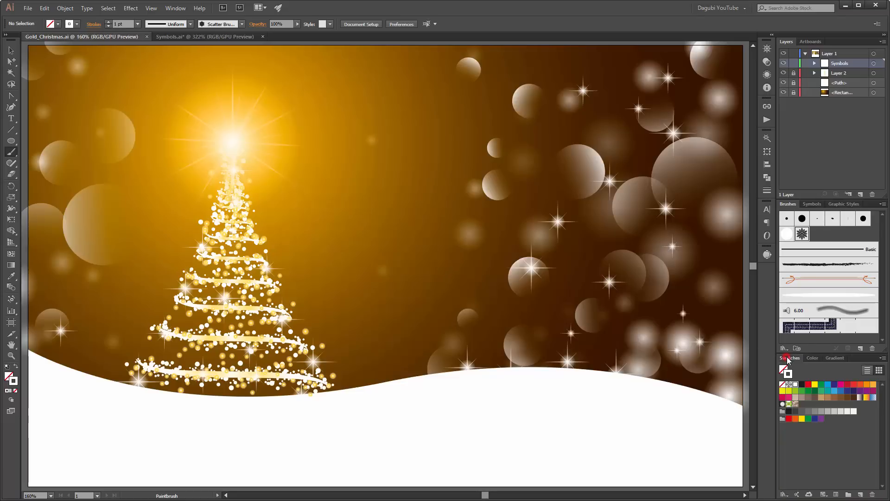
click(854, 398)
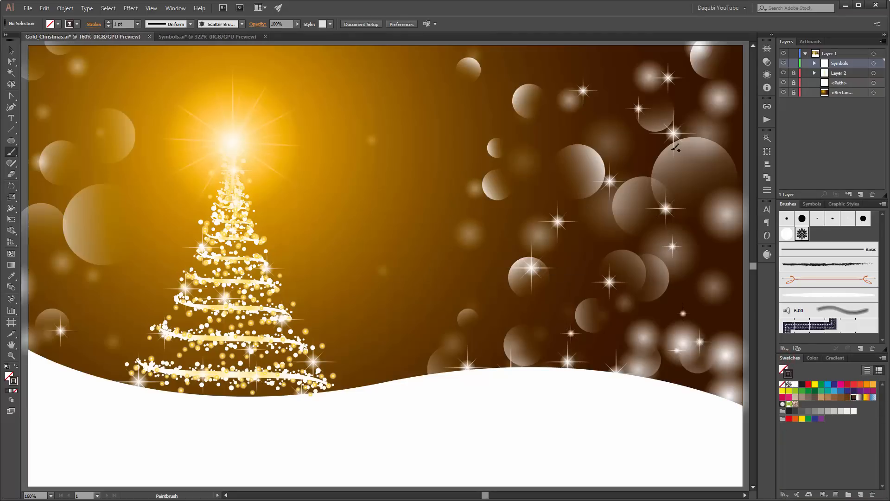
click(794, 63)
click(845, 53)
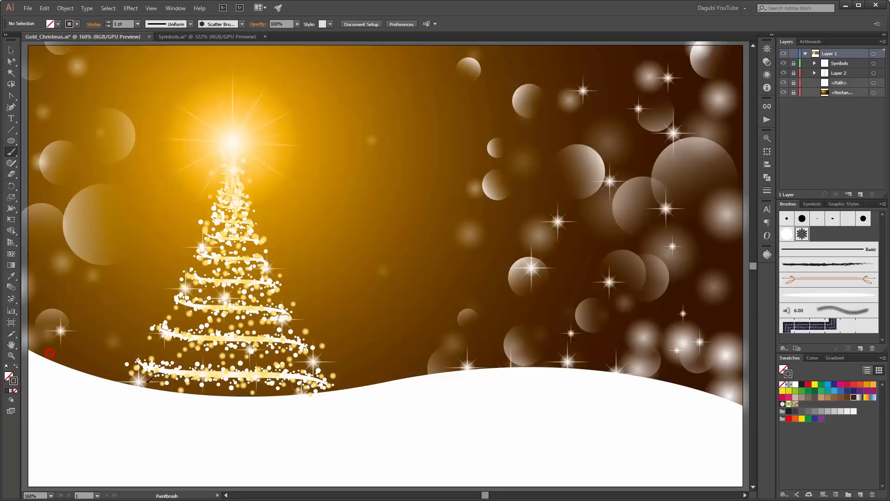
drag(700, 374, 699, 376)
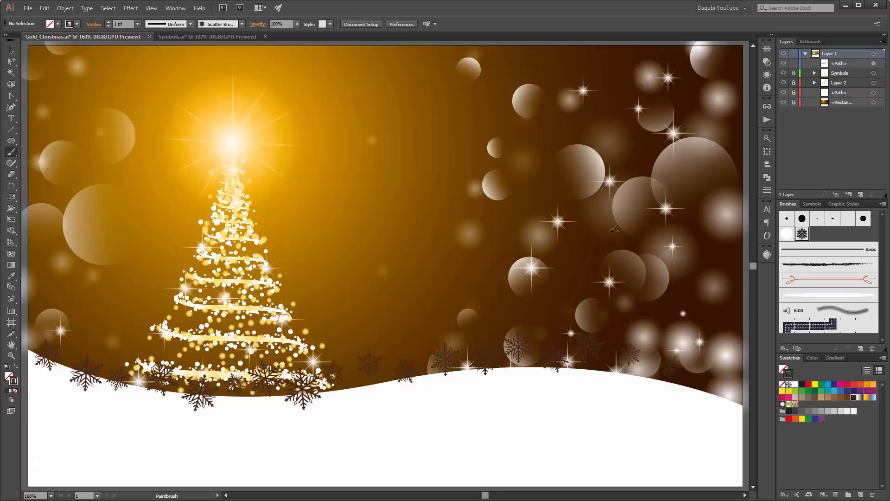
mouse_move(729, 396)
mouse_down()
mouse_move(472, 365)
mouse_move(398, 374)
mouse_up()
drag(186, 381, 158, 378)
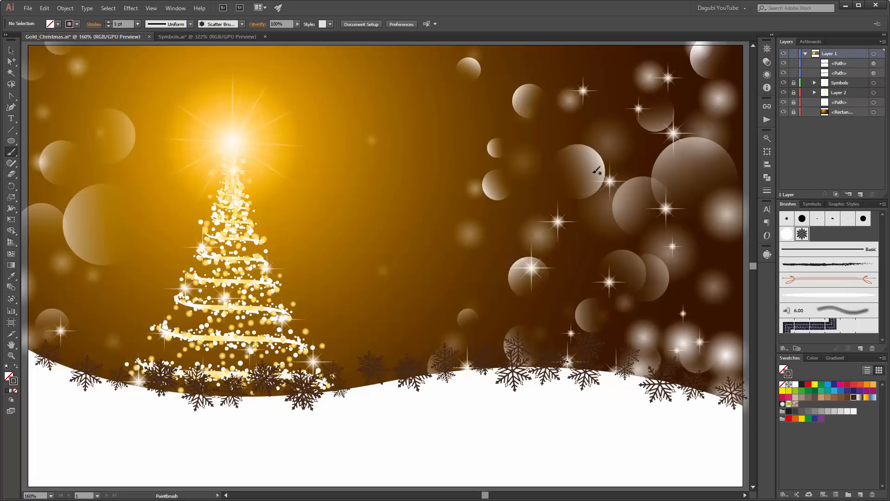
Step: Collect the two new snowflake paths in a new layer and place it between the snow path and the background rectangle
click(865, 64)
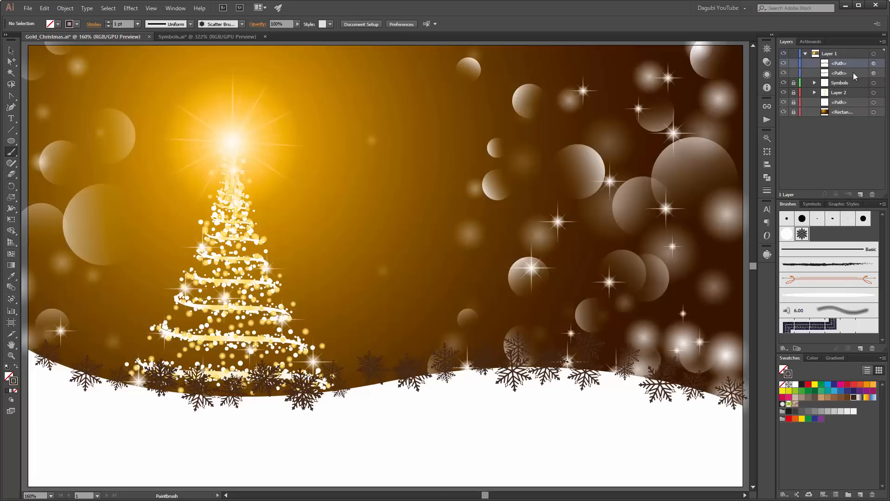
shift+click(850, 72)
click(885, 42)
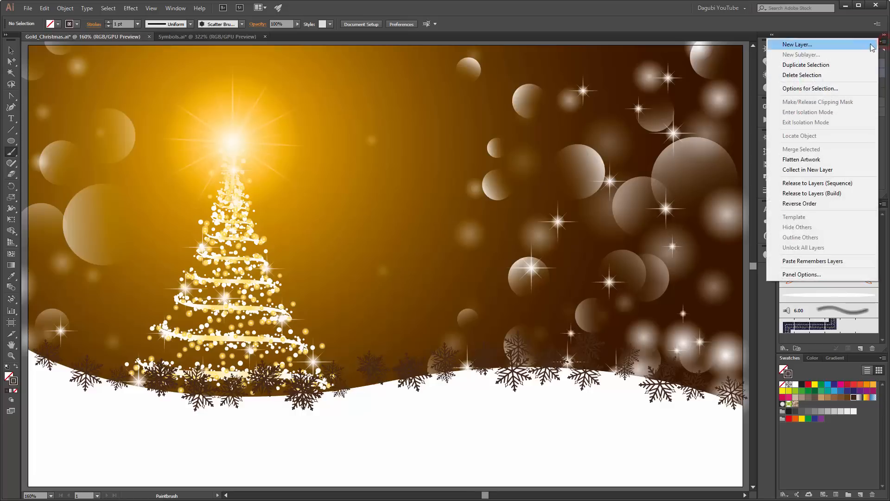
click(802, 171)
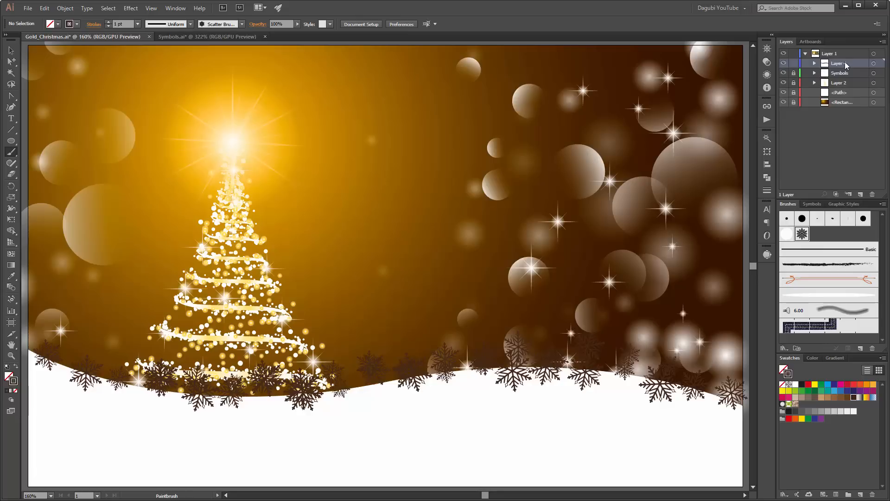
drag(844, 65, 843, 98)
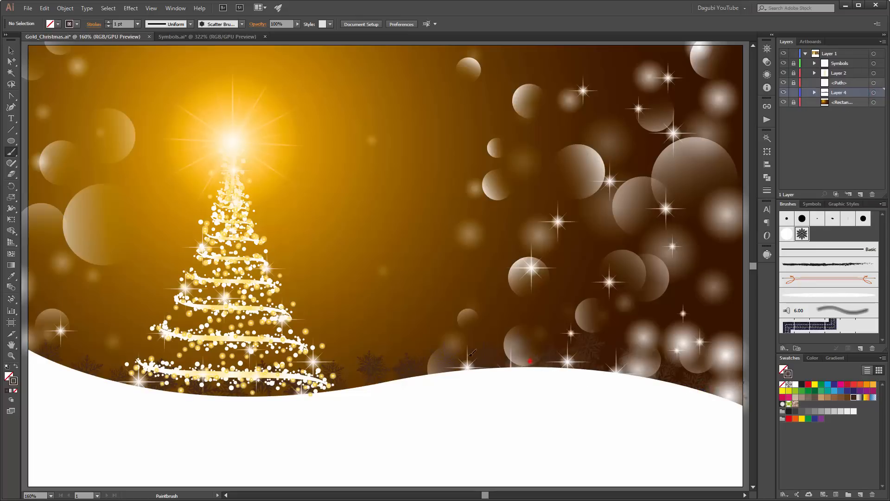
Step: Paint more dark brown snowflakes behind the snow hill at 1 pt and 2 pt, plus a lighter brown row at 2 pt
drag(387, 355, 343, 371)
drag(132, 383, 39, 348)
click(108, 22)
mouse_move(655, 357)
mouse_down()
mouse_move(556, 331)
mouse_move(431, 327)
mouse_up()
mouse_move(529, 348)
mouse_down()
mouse_move(281, 405)
mouse_move(254, 374)
mouse_move(40, 318)
mouse_move(120, 374)
mouse_up()
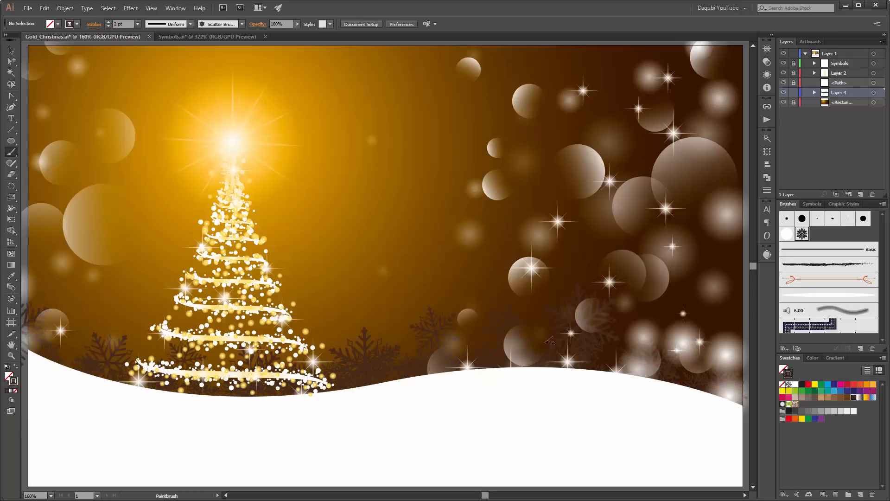
click(841, 398)
mouse_move(710, 383)
mouse_down()
mouse_move(626, 368)
mouse_move(357, 375)
mouse_move(260, 388)
mouse_move(114, 380)
mouse_move(32, 346)
mouse_up()
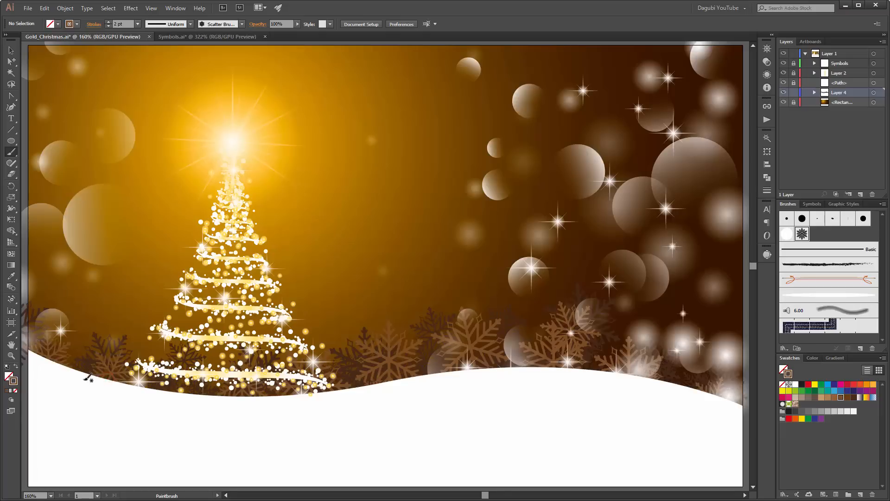
Step: Set the stroke to orange-red, 1 pt and 41% opacity, try a snowflake stroke at the hill's right end, and undo it
click(861, 385)
click(297, 24)
drag(298, 32, 273, 33)
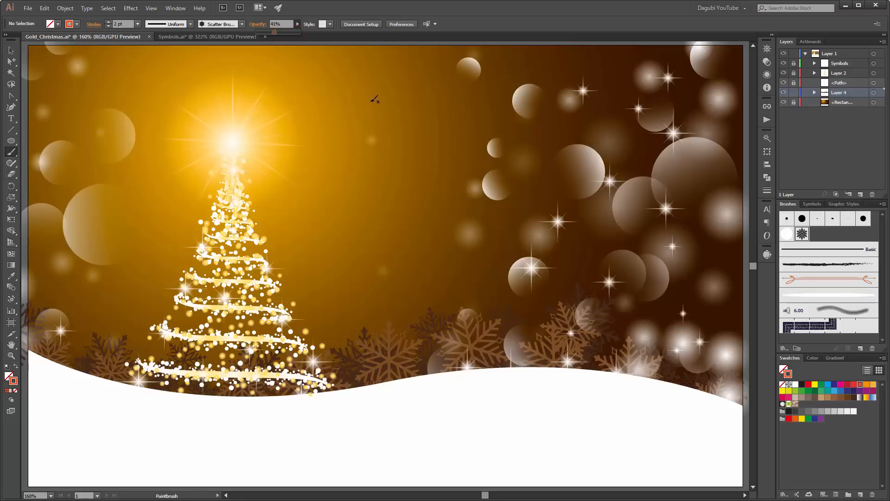
click(109, 26)
drag(607, 350, 733, 373)
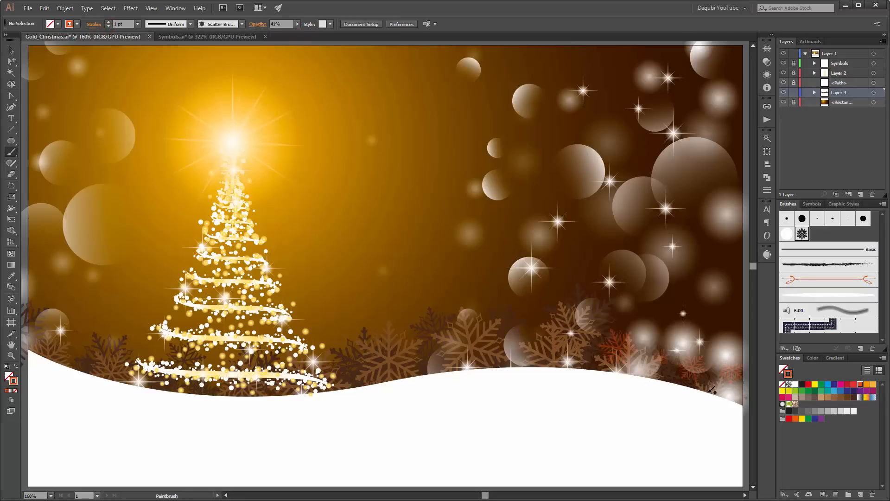
key(ctrl+z)
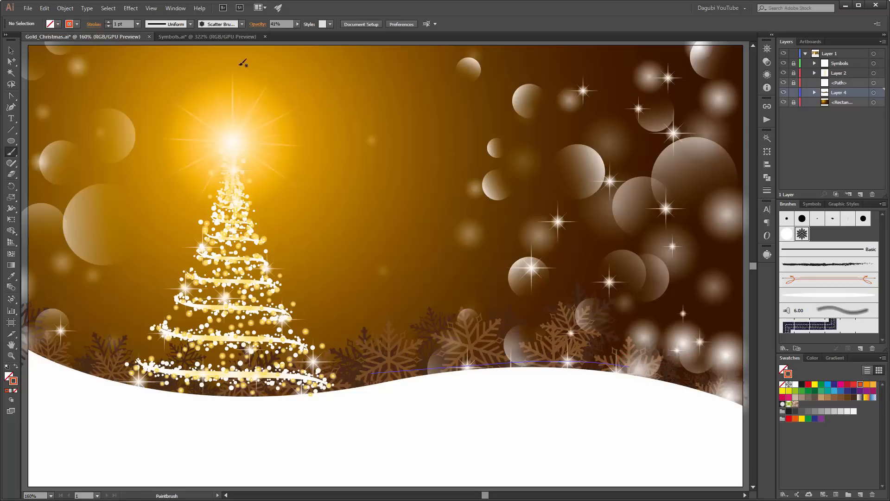
Step: Paint orange-red snowflakes along the whole snow edge and up the right side of the artwork at 21% opacity
drag(274, 33, 265, 33)
mouse_move(685, 370)
mouse_down()
mouse_move(565, 364)
mouse_move(279, 395)
mouse_move(304, 387)
mouse_up()
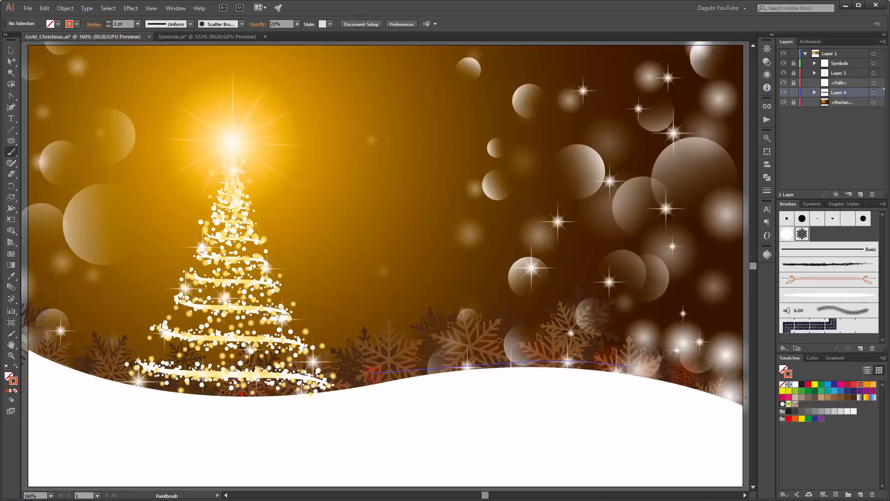
mouse_move(29, 320)
mouse_down()
mouse_move(101, 377)
mouse_move(187, 391)
mouse_up()
mouse_move(401, 384)
mouse_down()
mouse_move(635, 367)
mouse_move(734, 287)
mouse_up()
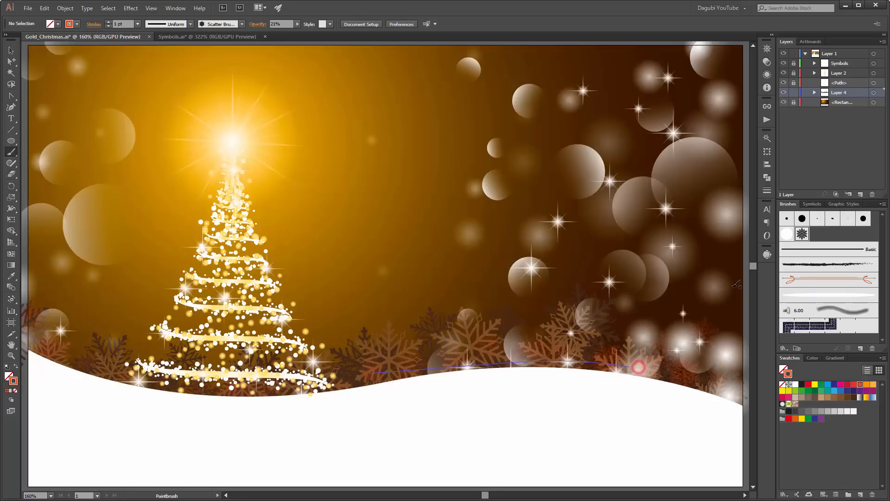
drag(655, 325, 505, 354)
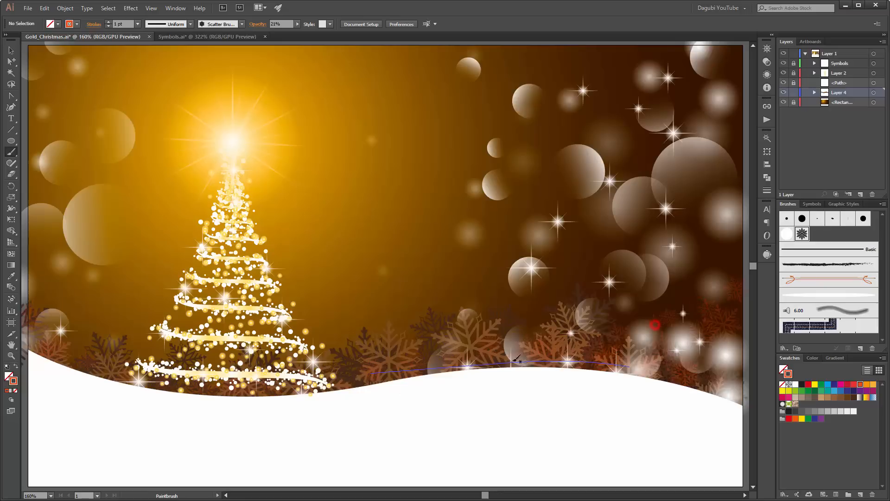
mouse_move(261, 396)
mouse_down()
mouse_move(72, 345)
mouse_move(128, 390)
mouse_up()
Step: Paint white snowflakes at 100% opacity along the right half of the snow edge, directly on Layer 1
click(851, 55)
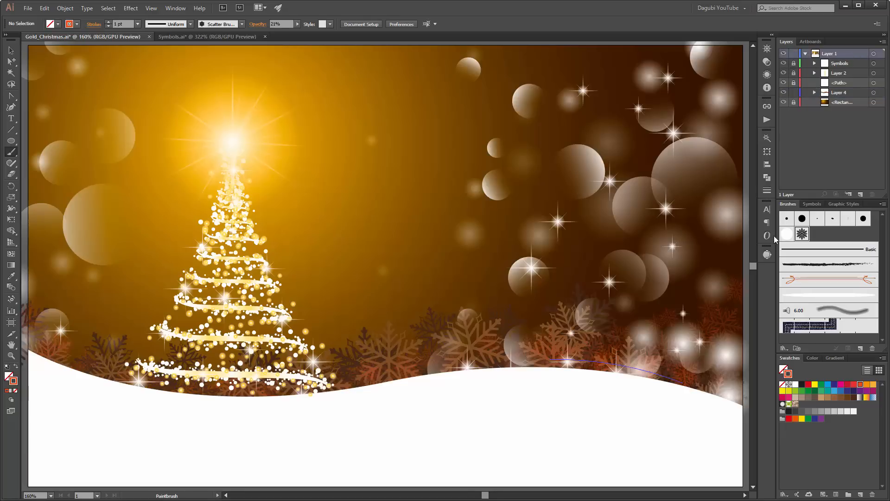
click(795, 386)
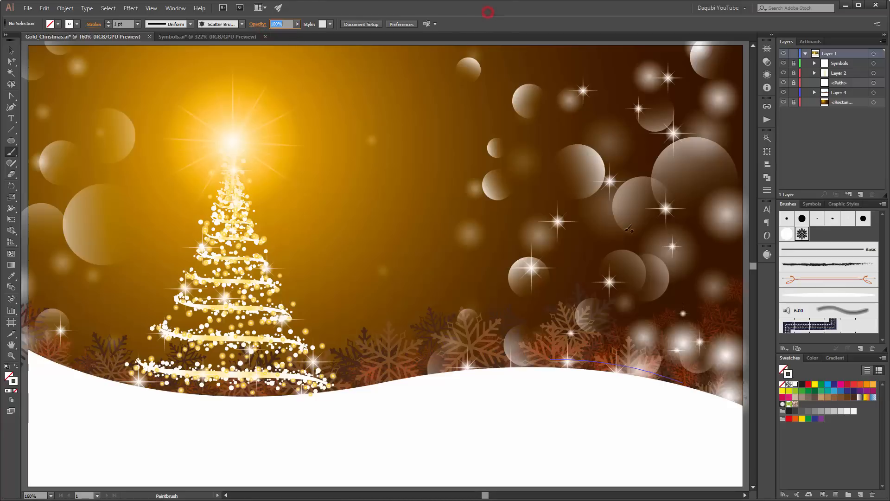
mouse_move(730, 400)
mouse_down()
mouse_move(595, 382)
mouse_move(552, 361)
mouse_move(483, 366)
mouse_up()
drag(396, 383, 395, 383)
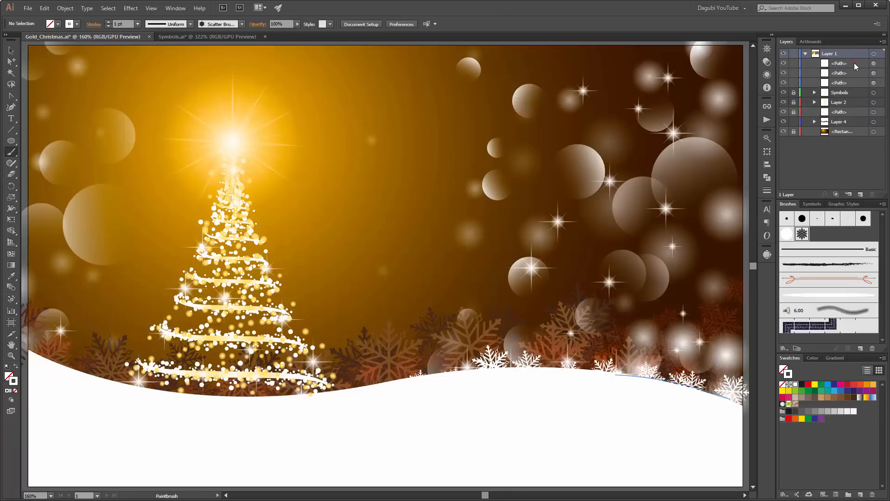
Step: Collect the three white snowflake paths in a new layer
click(854, 63)
shift+click(846, 81)
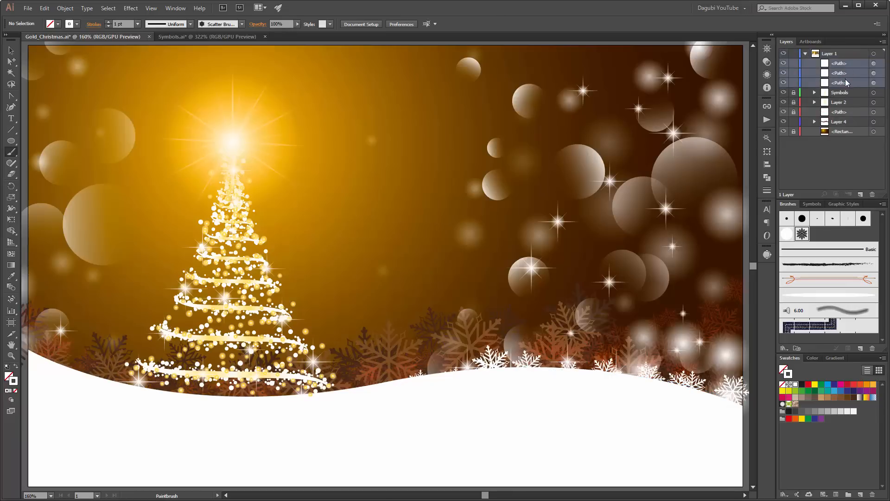
click(883, 41)
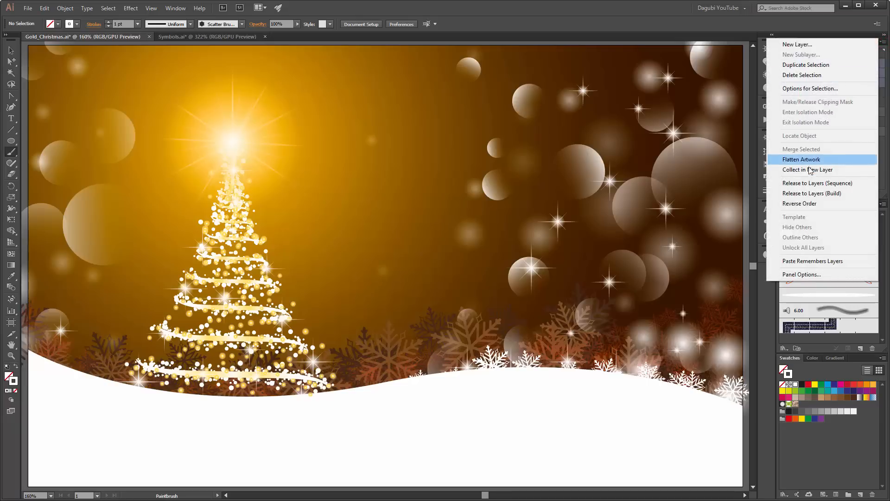
click(809, 169)
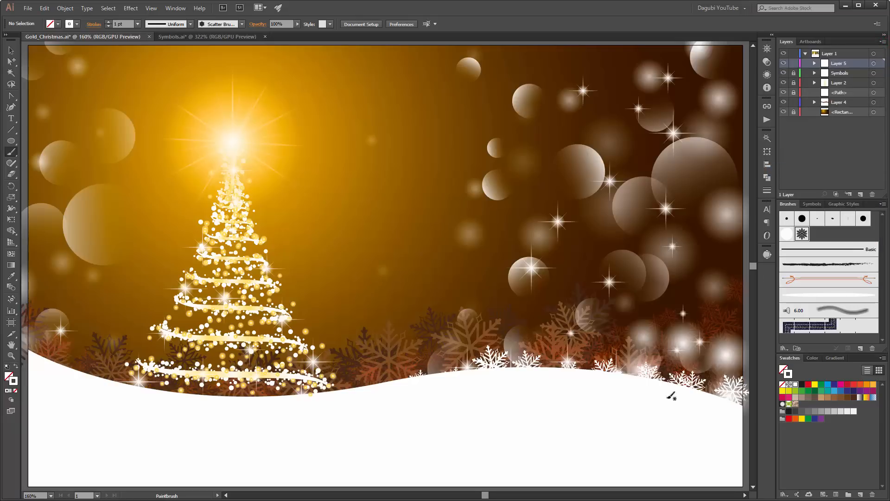
Step: Paint more white 1 pt snowflakes along the full snow edge until the row is dense from end to end
mouse_move(686, 356)
mouse_down()
mouse_move(518, 361)
mouse_move(297, 392)
mouse_up()
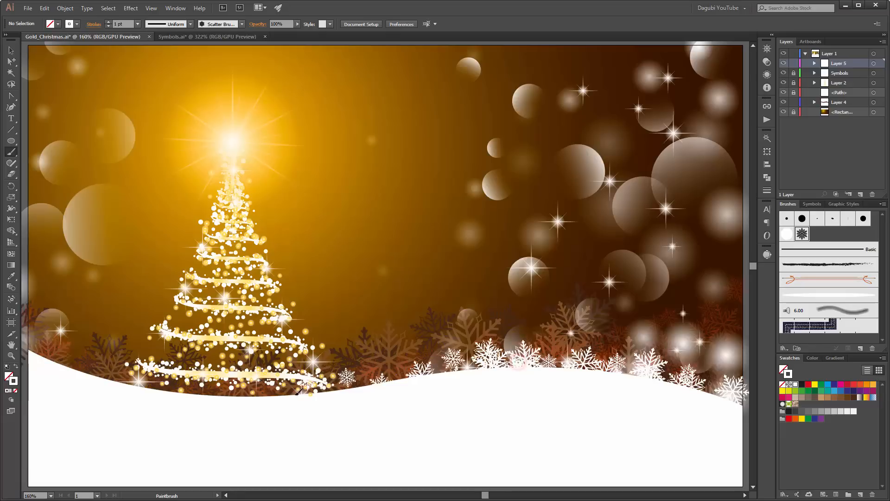
drag(220, 387, 58, 352)
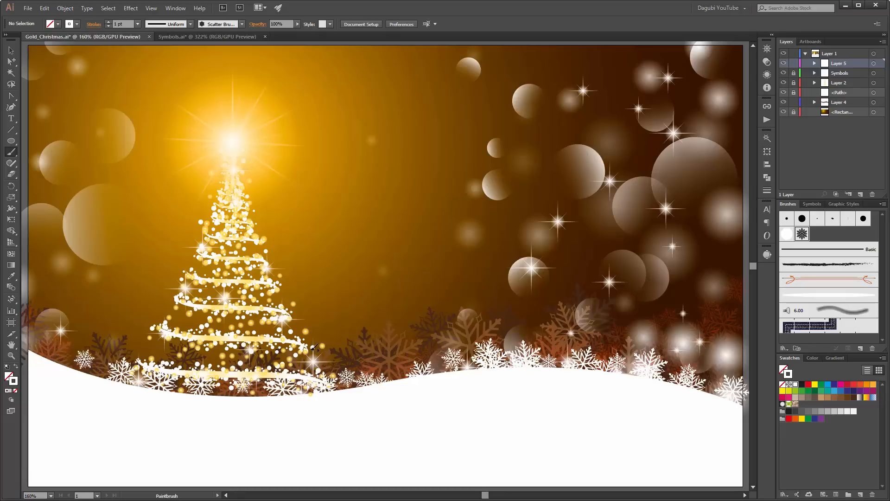
scroll(366, 340, down, 2)
drag(156, 346, 226, 367)
drag(457, 358, 580, 373)
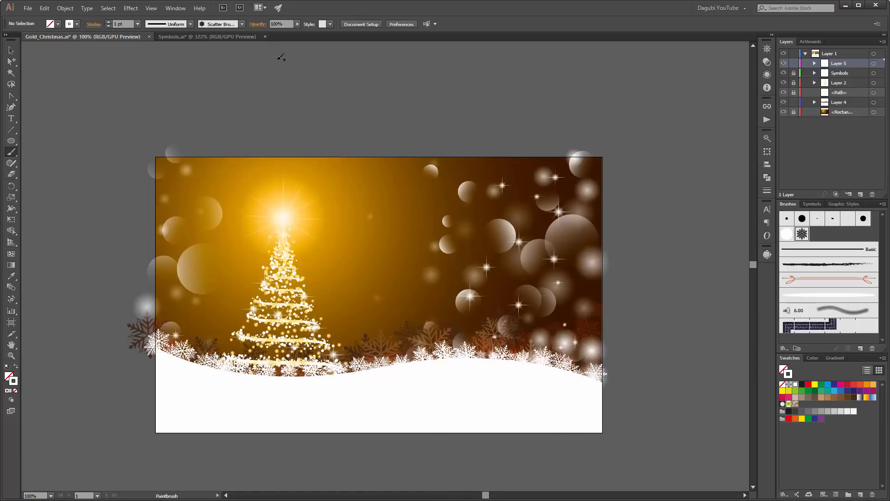
Step: Add larger white snowflakes along the snow edge with a 2 pt stroke, plus semi-transparent ones at 51% opacity near the right end
click(108, 22)
drag(462, 351, 515, 352)
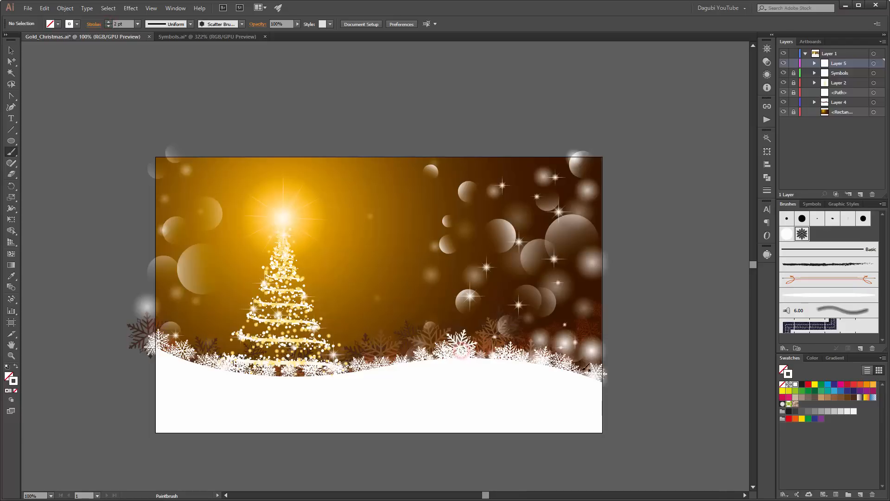
drag(589, 370, 541, 337)
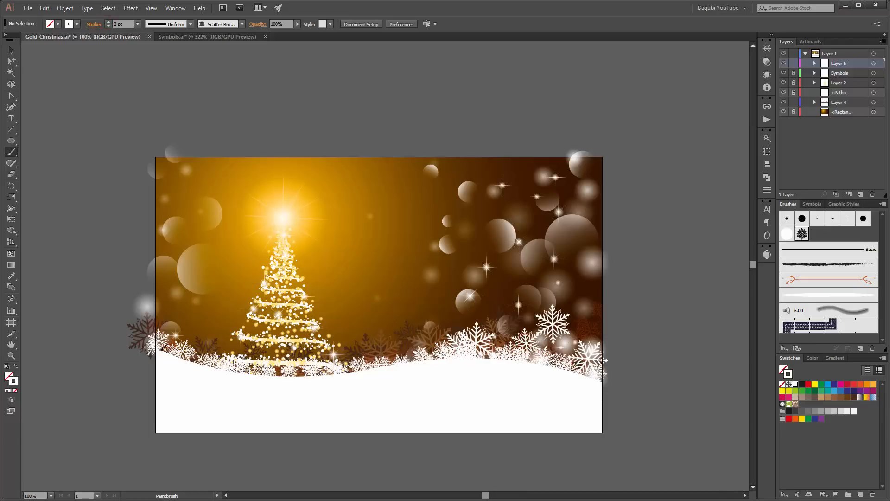
click(158, 328)
mouse_move(295, 367)
mouse_down()
mouse_move(351, 396)
mouse_move(406, 384)
mouse_up()
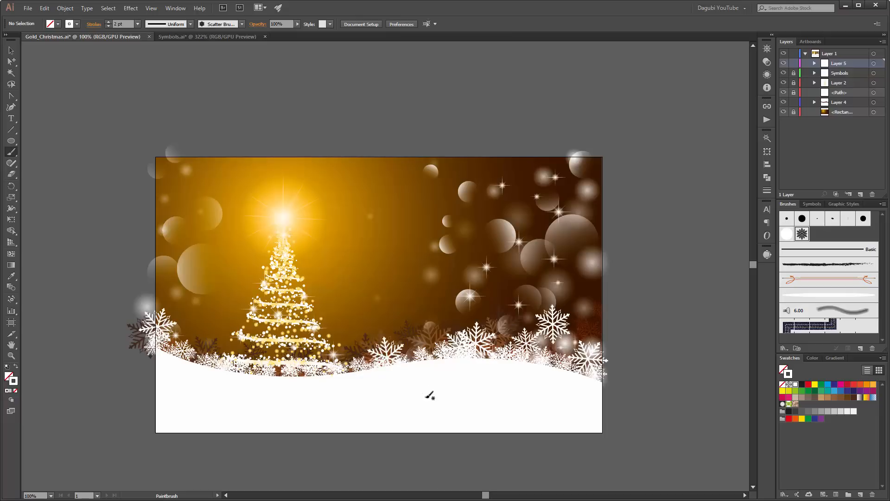
click(298, 24)
drag(589, 347, 592, 333)
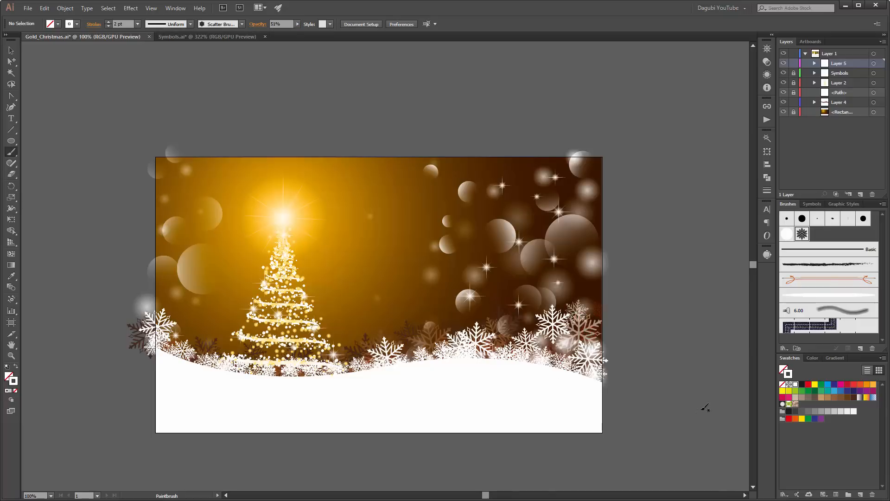
Step: Paint orange snowflakes at 34% opacity on the right side of the artwork and undo the last two strokes
click(866, 384)
mouse_move(594, 276)
mouse_down()
mouse_move(578, 293)
mouse_move(584, 265)
mouse_up()
drag(557, 310, 488, 364)
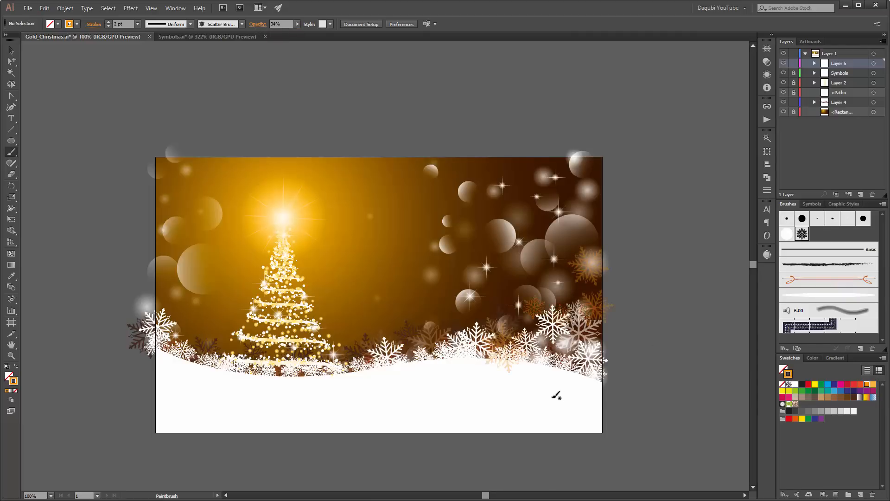
key(v)
key(ctrl+z)
key(ctrl+z)
key(b)
Step: Stamp single orange snowflakes among the bokeh circles at 34% and 16% opacity, and reduce the stroke weight to 1 pt
click(591, 203)
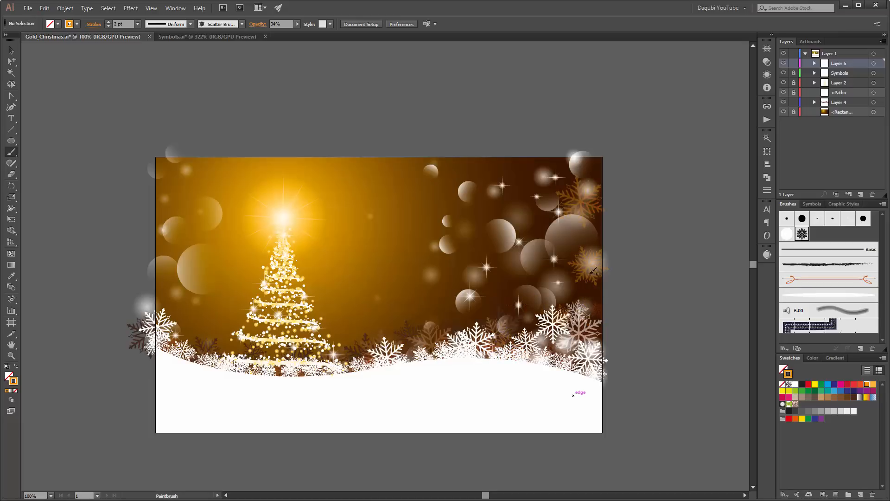
click(588, 242)
drag(269, 34, 263, 33)
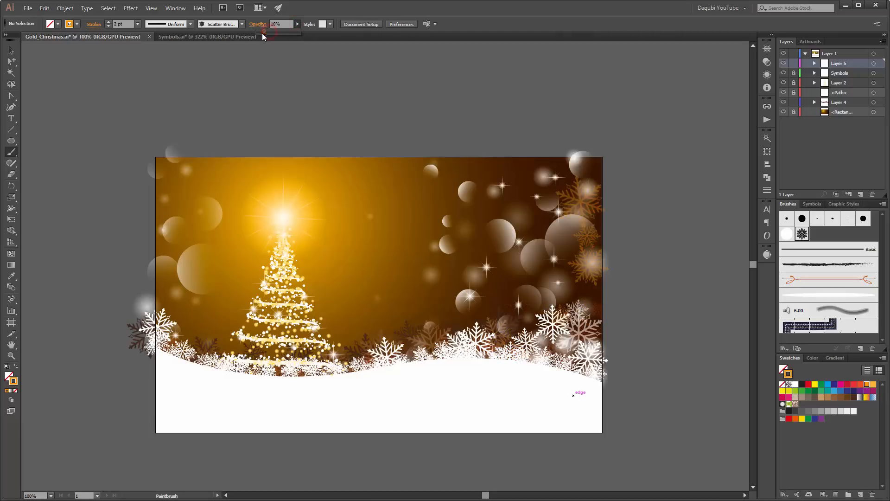
click(563, 275)
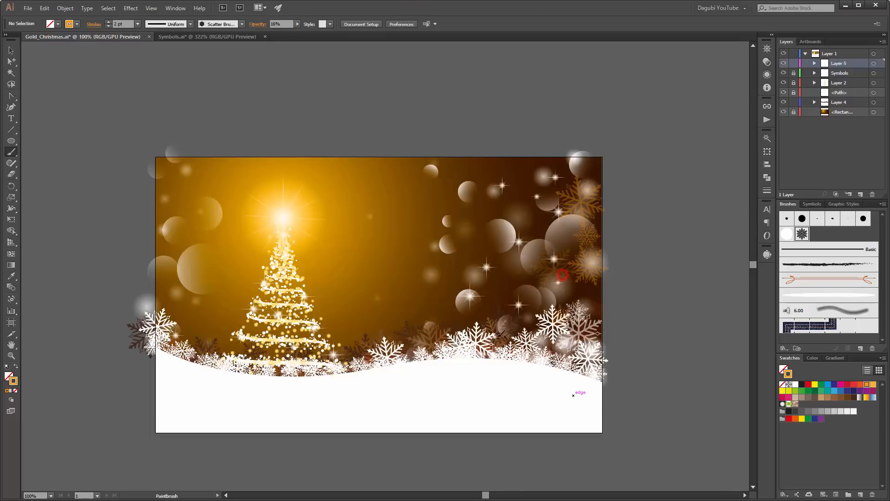
click(528, 306)
click(533, 180)
click(109, 26)
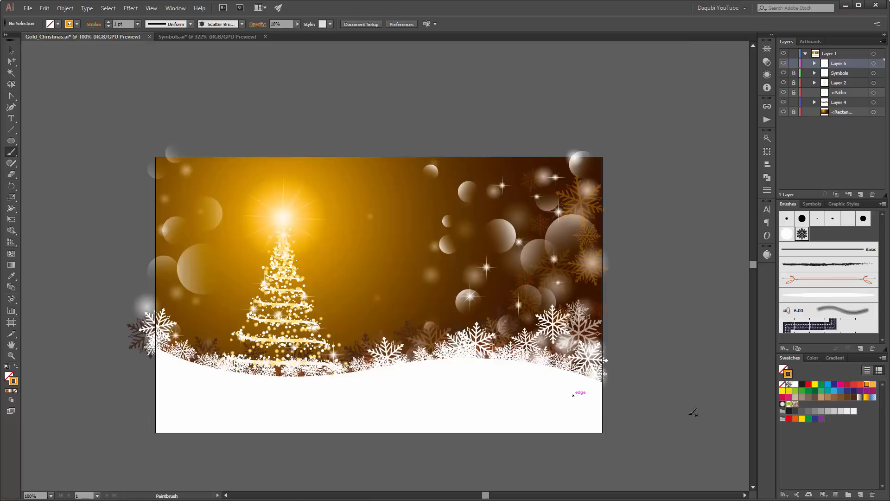
Step: Stamp faint white 1 pt snowflakes at 16% opacity among the right-hand bokeh circles and above the snow left of the tree
click(796, 384)
mouse_move(532, 192)
mouse_down()
mouse_move(513, 255)
mouse_move(437, 328)
mouse_up()
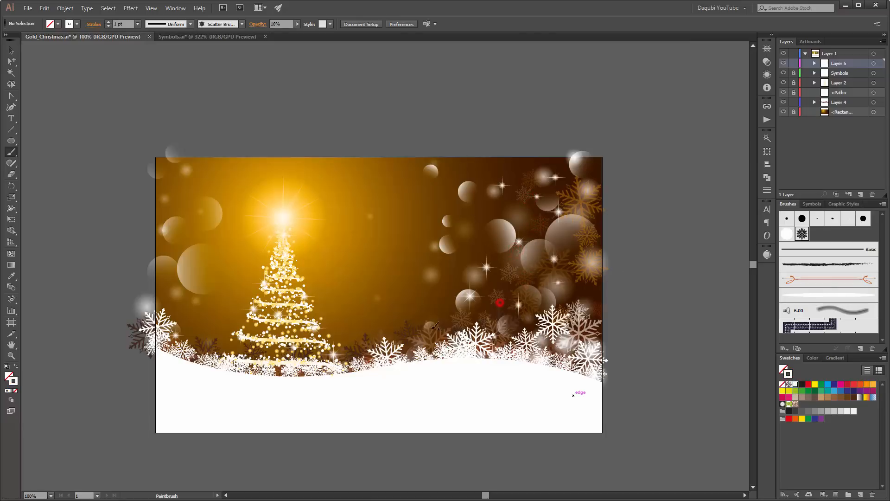
drag(503, 321, 507, 320)
drag(223, 349, 201, 338)
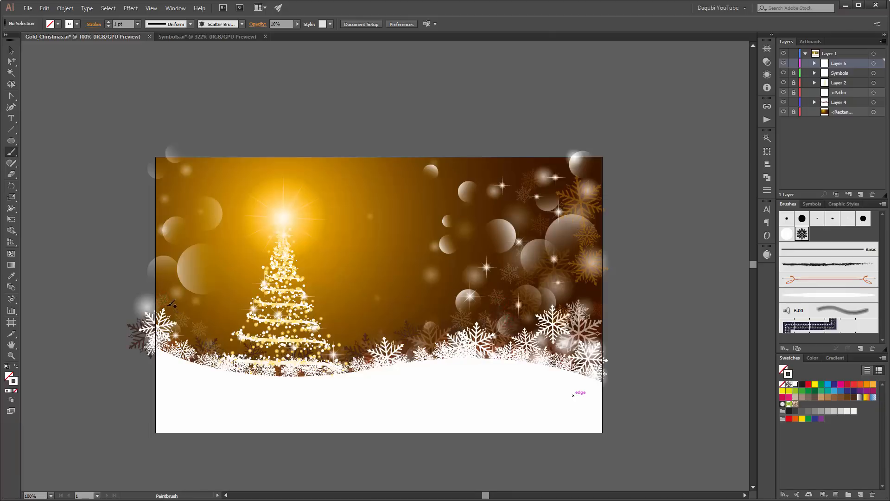
drag(575, 231, 534, 268)
scroll(532, 247, up, 1)
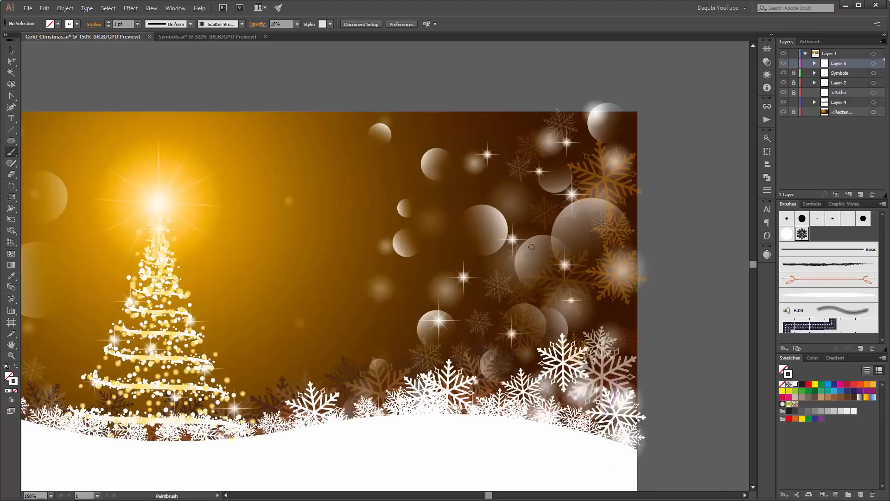
Step: Add smaller faint white snowflakes in the upper right sky with stroke weights of 0.75 pt and 0.5 pt
click(109, 27)
mouse_move(511, 176)
mouse_down()
mouse_move(519, 249)
mouse_move(559, 216)
mouse_up()
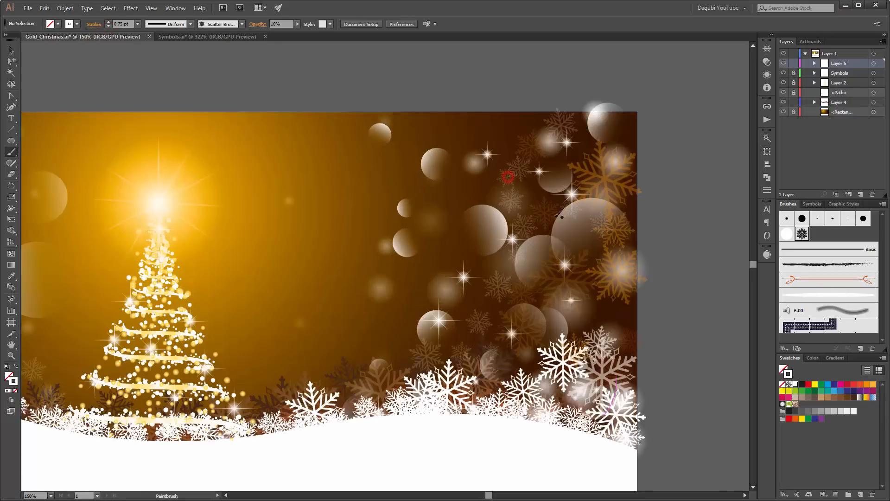
click(108, 27)
drag(493, 130, 484, 148)
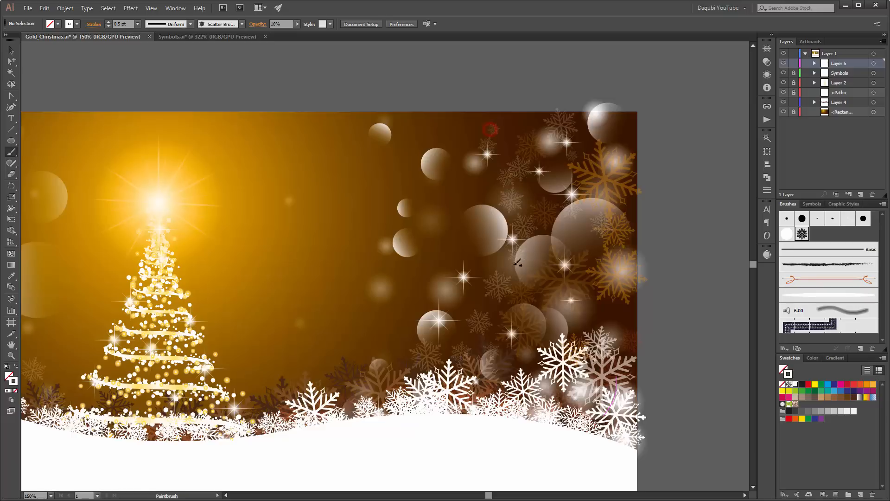
Step: Raise the opacity to 64% and stamp small white 0.5 pt snowflakes among the bokeh circles on the right
click(298, 23)
drag(267, 31, 286, 35)
click(527, 179)
click(490, 281)
click(529, 308)
click(612, 330)
click(583, 314)
Step: Stamp small white snowflakes at 64% opacity along the snow edge from the right side towards the tree
click(489, 371)
click(459, 332)
click(398, 370)
click(345, 392)
click(391, 377)
click(322, 405)
click(233, 422)
click(348, 403)
click(202, 426)
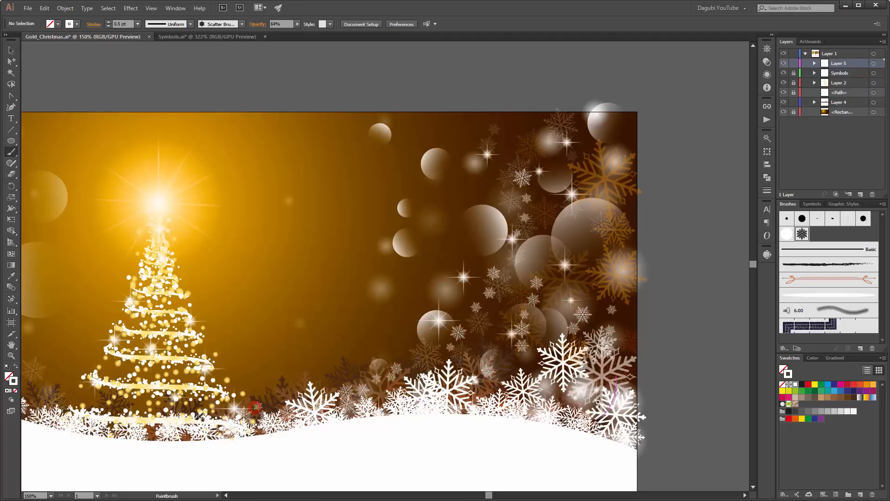
Step: Stamp more small white snowflakes in the upper right sky and along the snow edge, and save the document
scroll(202, 352, left, 5)
scroll(202, 353, down, 2)
mouse_move(596, 165)
mouse_down()
mouse_move(589, 148)
mouse_move(605, 143)
mouse_up()
click(65, 297)
click(103, 344)
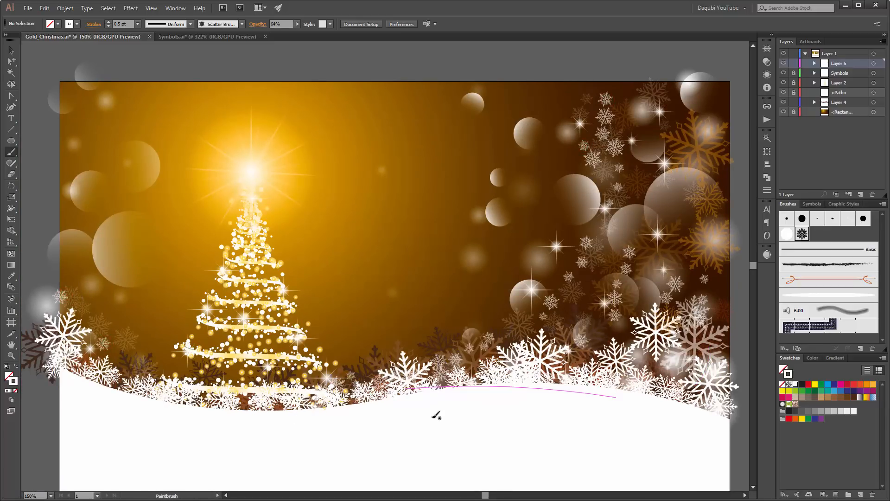
scroll(429, 416, down, 1)
click(461, 354)
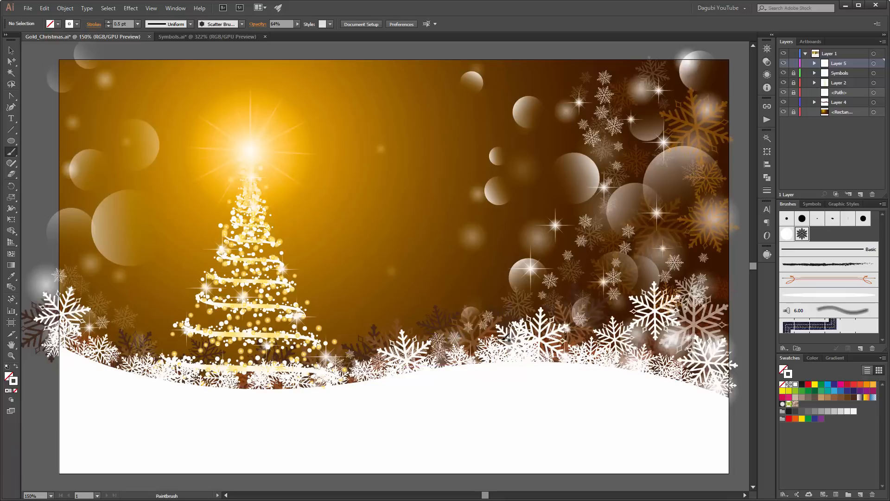
key(ctrl+s)
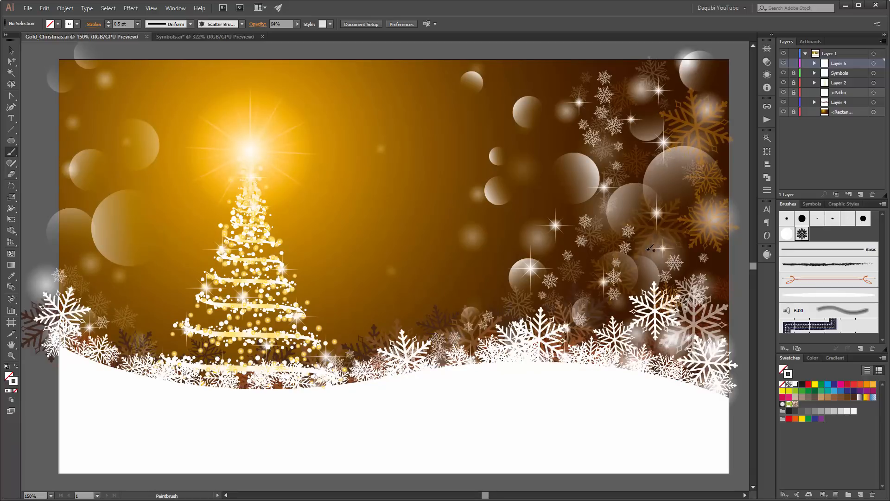
Step: Paint small white dots at 64% opacity among the snowflakes on the right with the round scatter brush
click(788, 235)
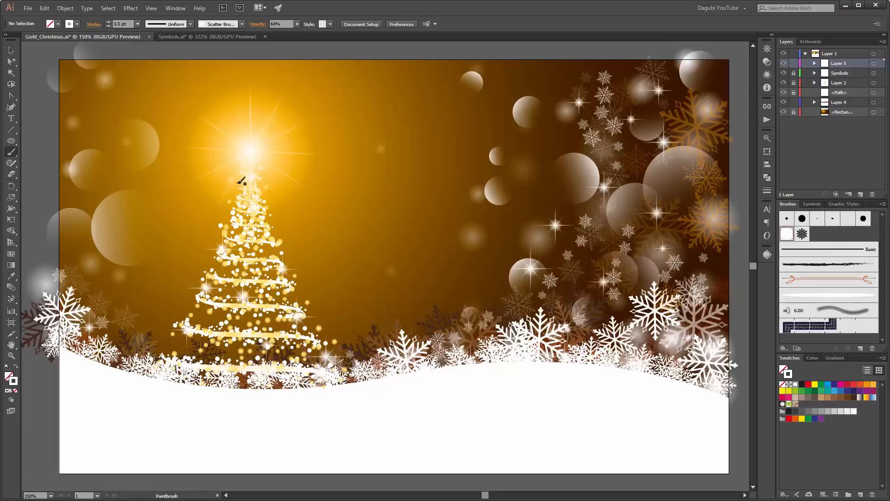
mouse_move(694, 392)
mouse_down()
mouse_move(705, 384)
mouse_move(634, 360)
mouse_move(644, 359)
mouse_up()
click(412, 372)
mouse_move(411, 371)
mouse_down()
mouse_move(460, 360)
mouse_move(647, 274)
mouse_up()
Step: Duplicate the round-dot scatter brush and paint a 1 pt test stroke across the sky at 100% opacity
click(298, 23)
drag(286, 34, 313, 36)
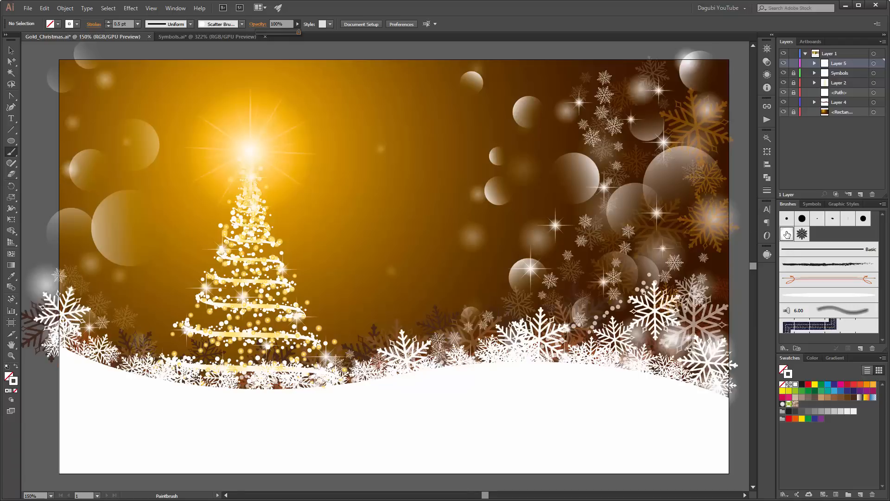
click(787, 235)
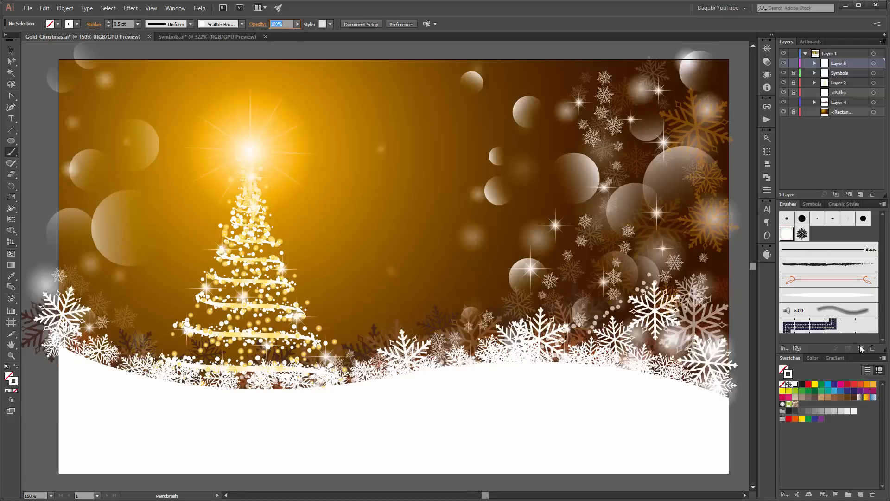
drag(787, 235, 863, 353)
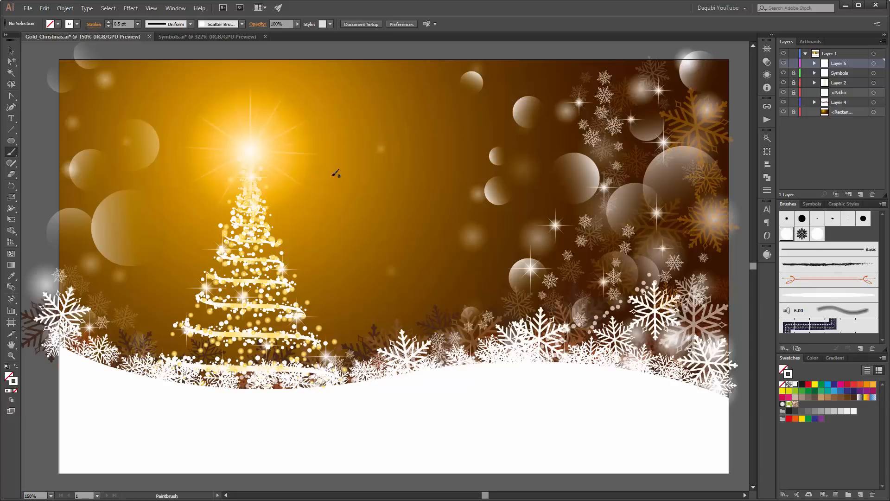
drag(394, 194, 508, 185)
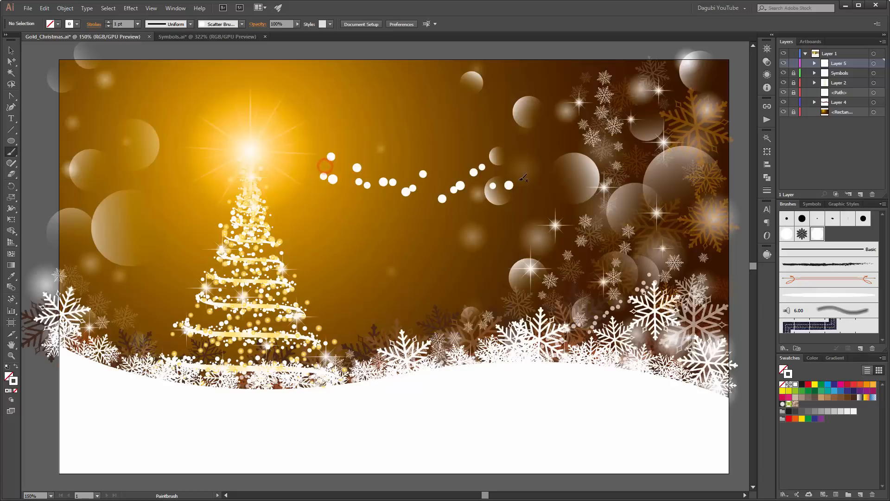
Step: Set the copied dot brush's minimum size to 35% and its random scatter to -494% and 624%, applying the changes to existing strokes
click(817, 237)
double_click(817, 237)
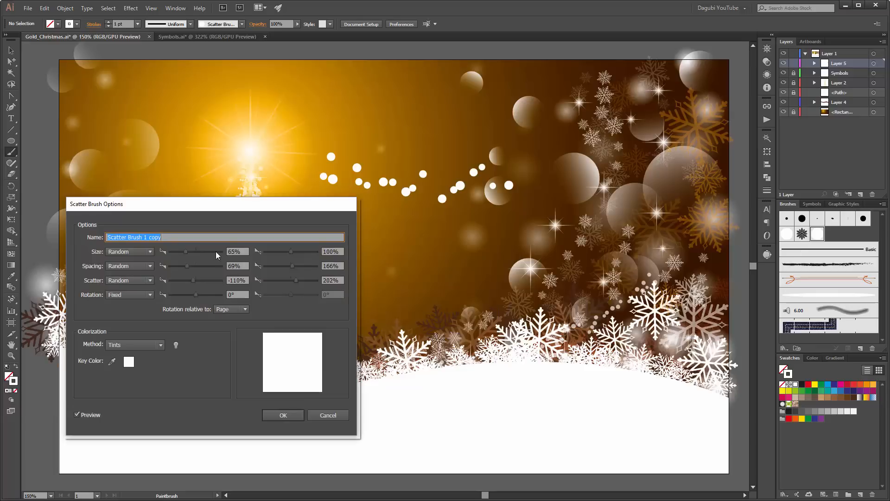
click(194, 281)
drag(191, 279, 185, 279)
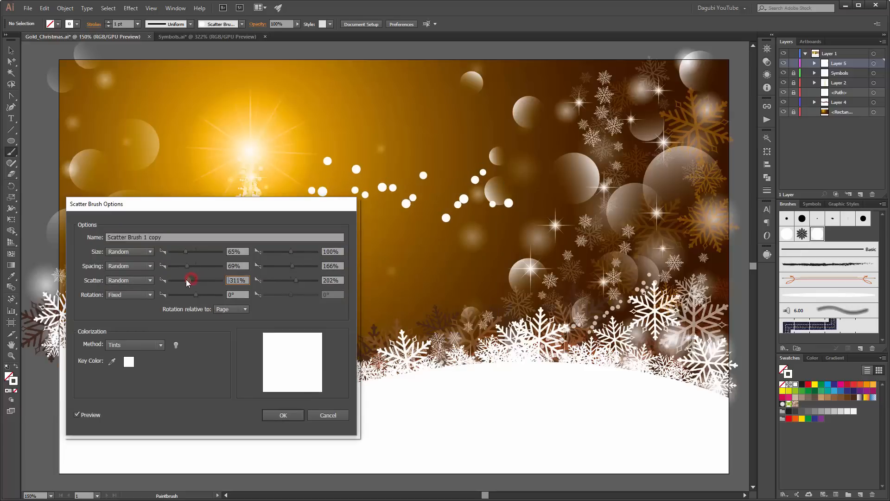
drag(294, 280, 308, 281)
drag(183, 279, 177, 253)
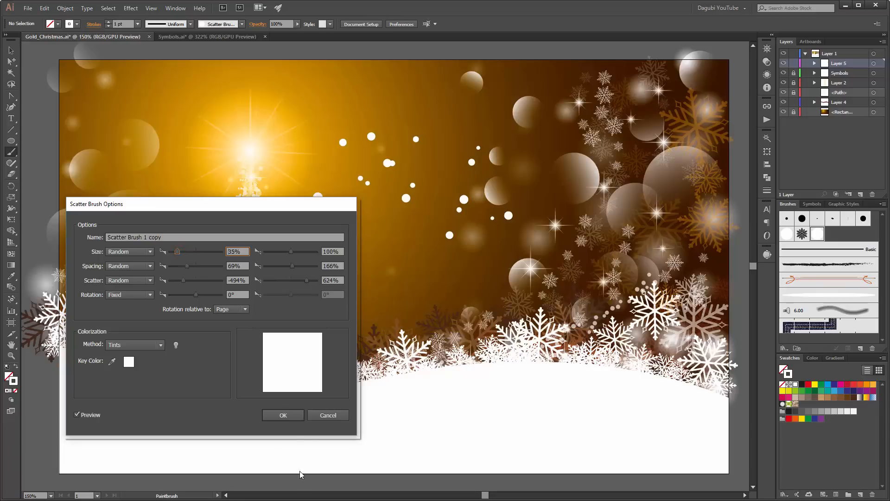
click(285, 416)
click(435, 266)
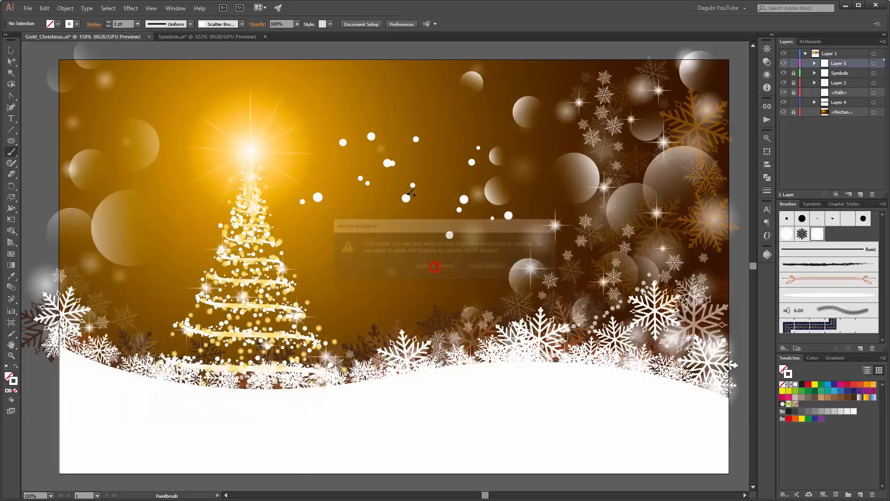
Step: Delete the test stroke in the sky and scatter white dots along the snow edge with 1 pt and 0.25 pt strokes
ctrl+click(406, 199)
key(Delete)
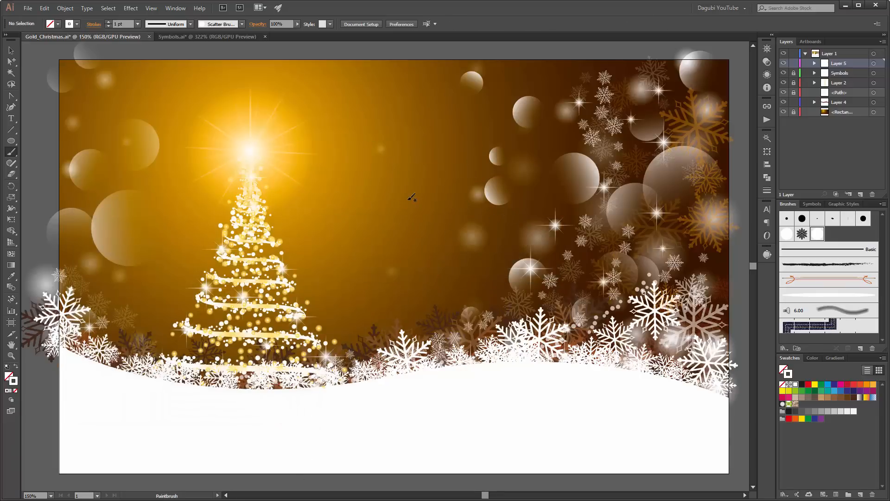
mouse_move(622, 335)
mouse_down()
mouse_move(650, 343)
mouse_move(526, 342)
mouse_move(267, 395)
mouse_move(271, 387)
mouse_move(91, 349)
mouse_up()
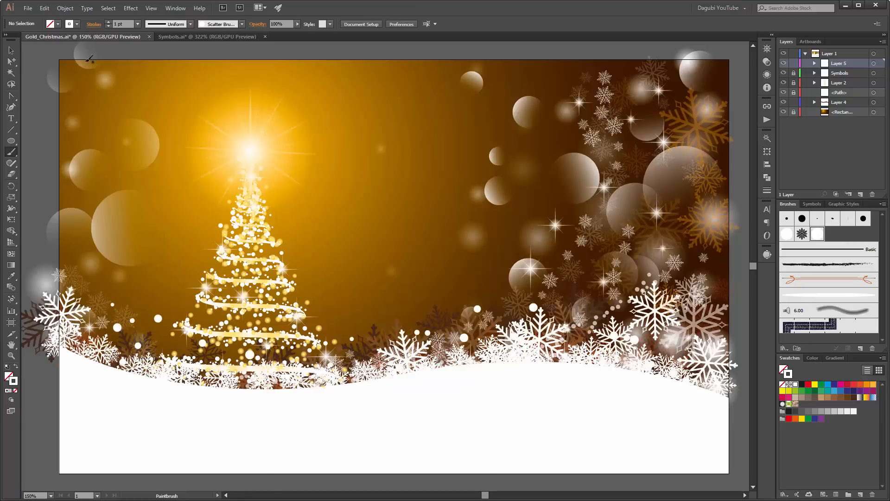
click(108, 26)
drag(700, 267, 704, 263)
mouse_move(630, 305)
mouse_down()
mouse_move(617, 324)
mouse_move(502, 361)
mouse_move(334, 376)
mouse_up()
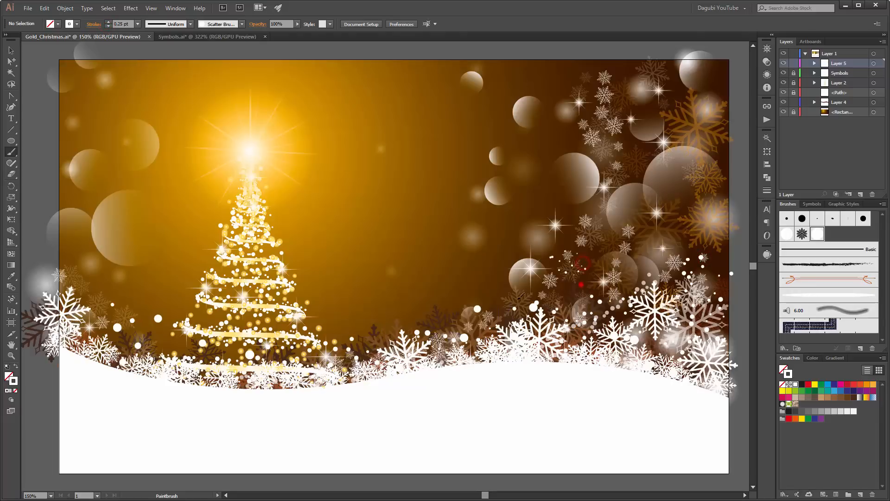
click(325, 374)
mouse_move(325, 374)
mouse_down()
mouse_move(69, 326)
mouse_move(63, 247)
mouse_up()
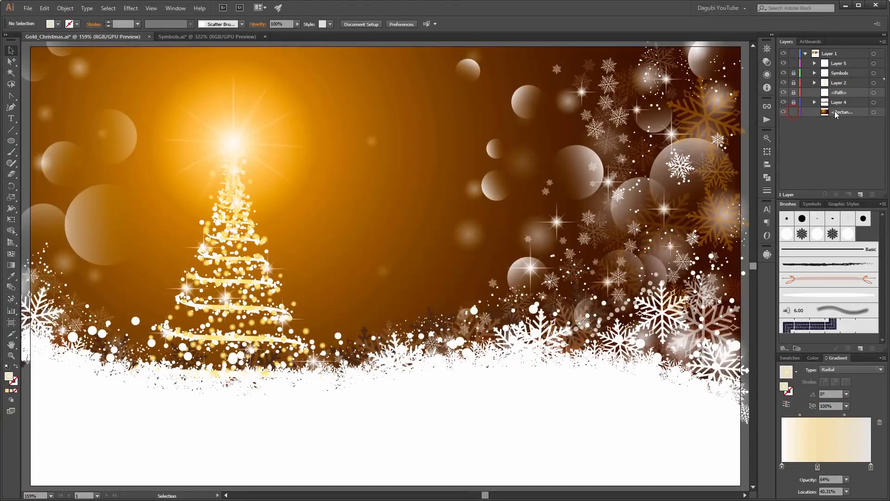
Step: Duplicate the gradient background rectangle and move the copy to the top of Layer 1
click(784, 112)
click(784, 112)
click(853, 111)
drag(854, 112, 861, 193)
click(850, 112)
drag(847, 114, 851, 59)
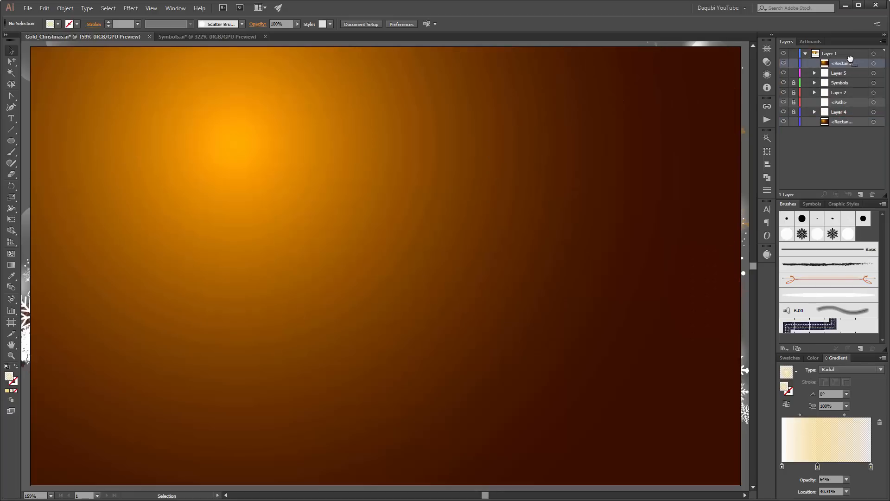
Step: Make a clipping mask for Layer 1 from the top rectangle, and view the artwork at 100%
scroll(670, 151, down, 3)
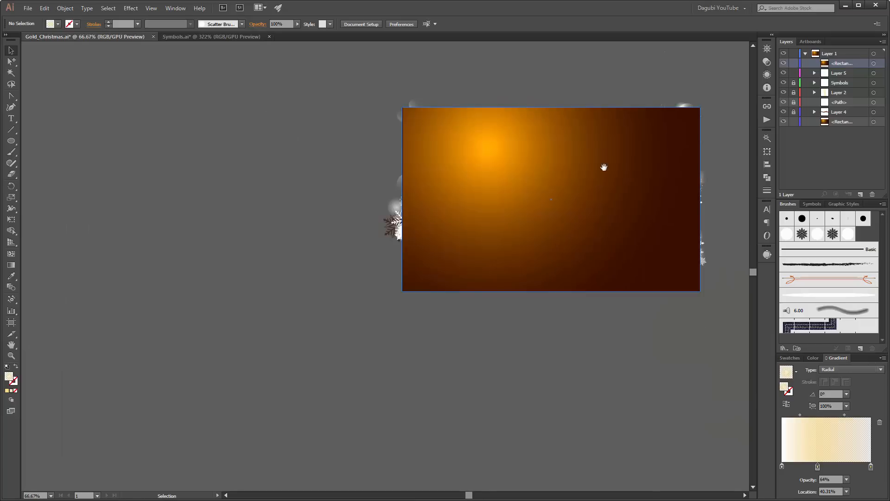
drag(610, 167, 466, 217)
click(716, 100)
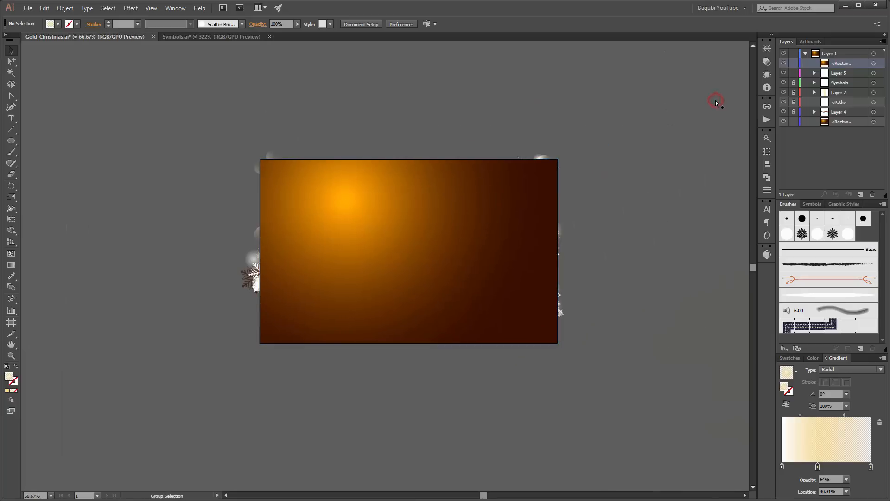
click(849, 54)
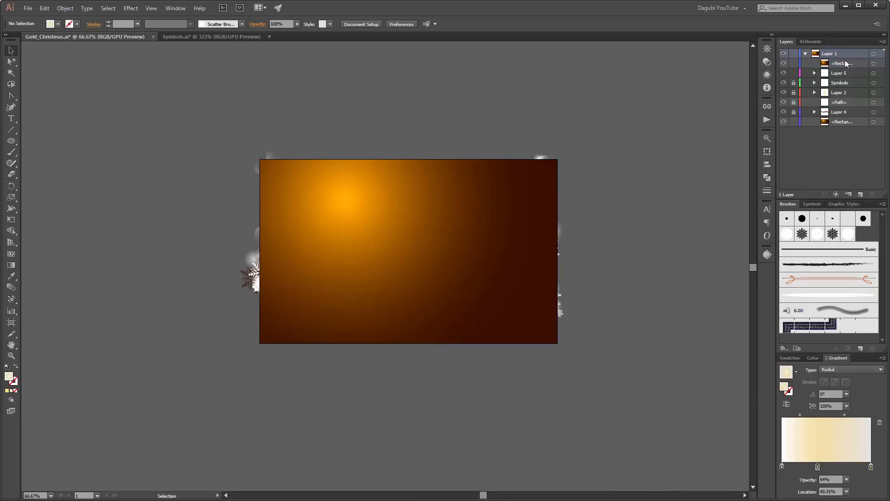
click(836, 194)
key(ctrl+1)
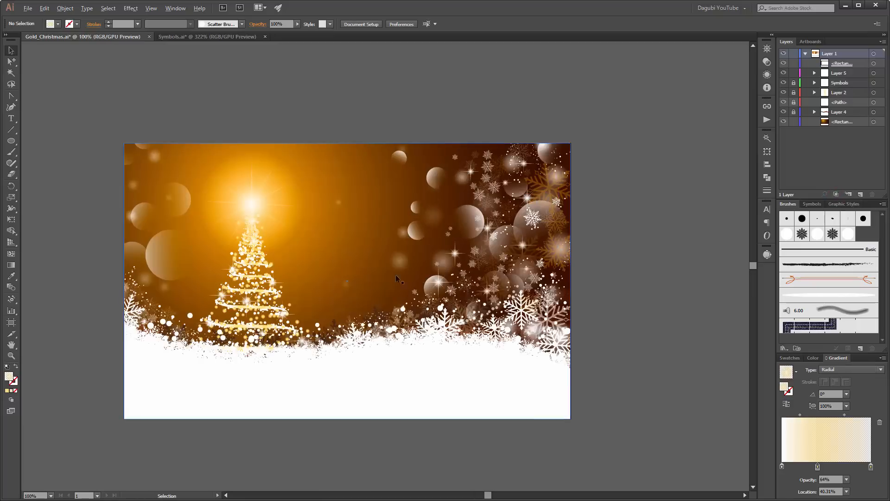
Step: Toggle the clipping rectangle's visibility to compare the artwork's edges with and without the mask
drag(327, 274, 358, 238)
scroll(357, 239, up, 1)
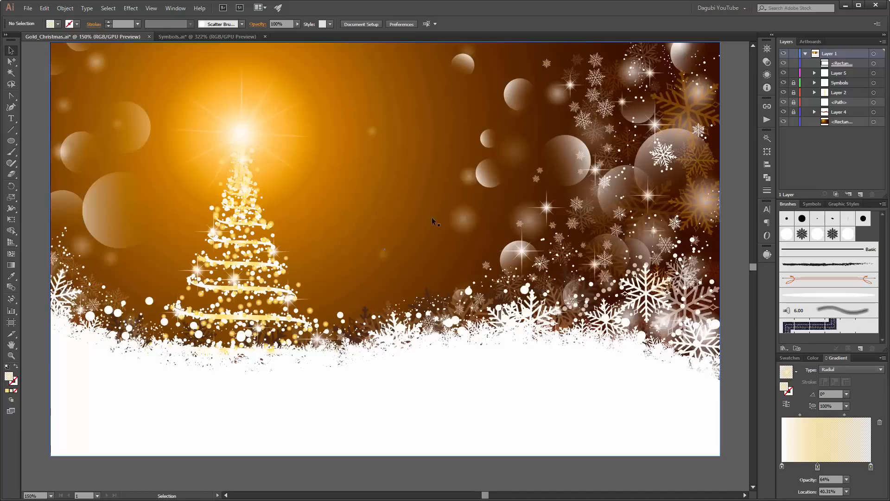
scroll(429, 222, up, 1)
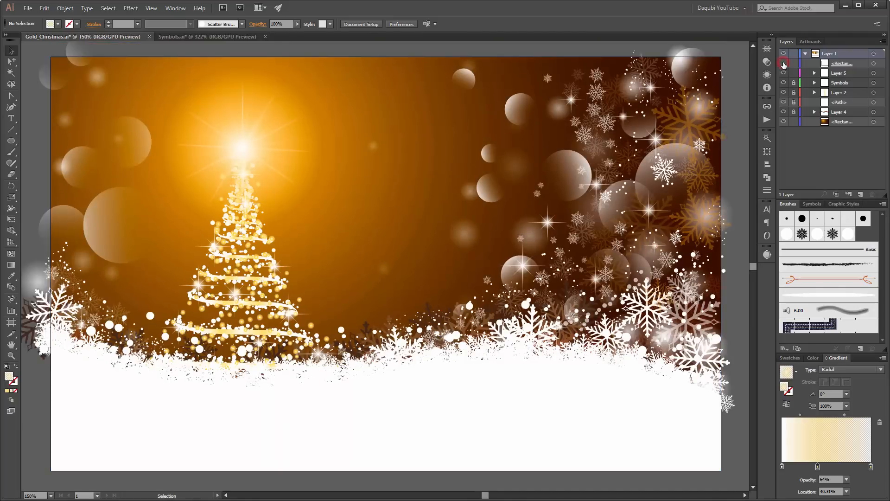
click(784, 64)
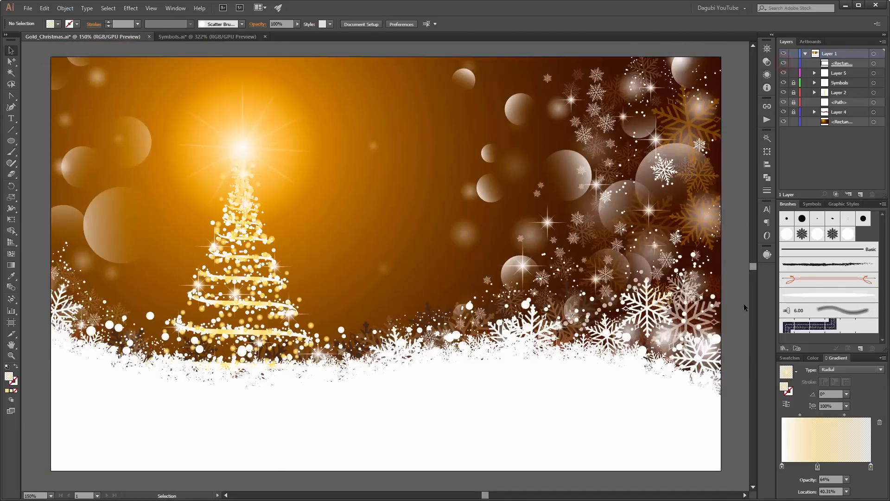
scroll(739, 324, up, 1)
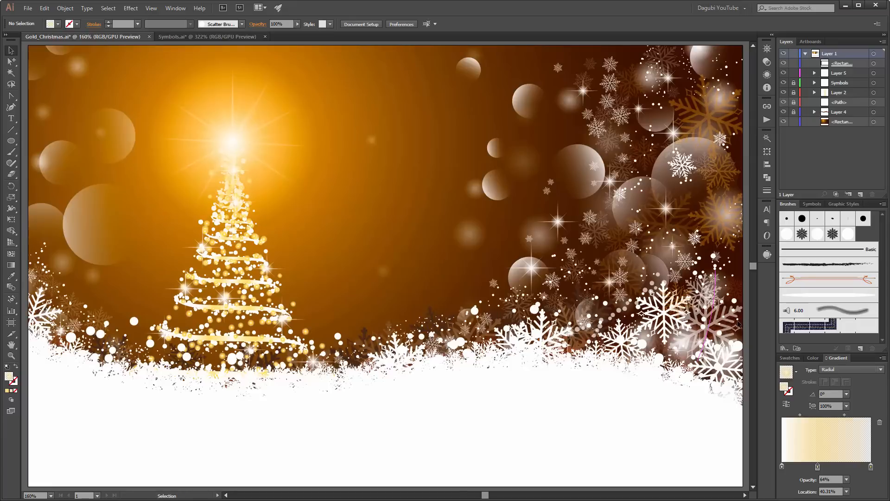